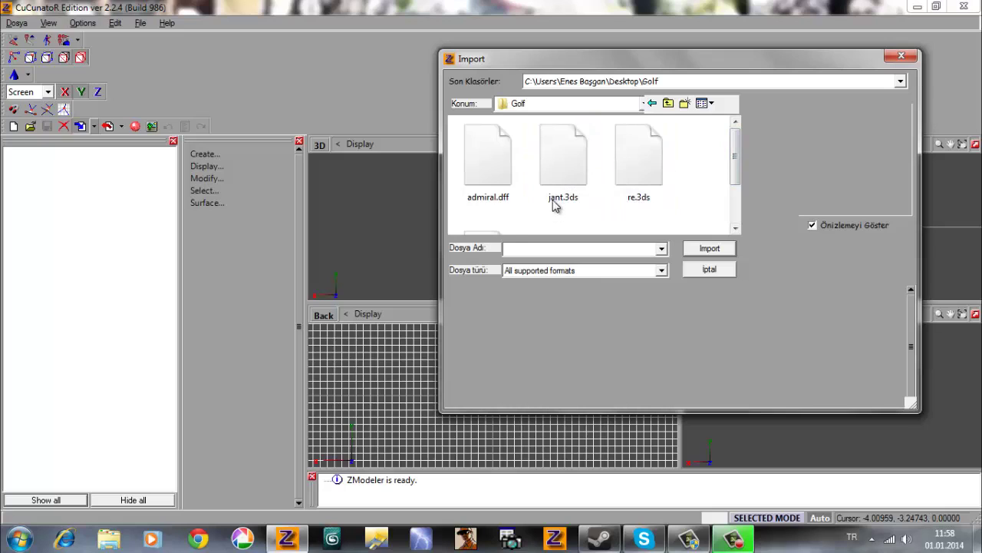
Import the admiral.dff car model from the Golf folder.
{"action": "scroll", "coordinate": [545, 207], "scroll_direction": "down", "scroll_amount": 1}
{"action": "scroll", "coordinate": [542, 221], "scroll_direction": "up", "scroll_amount": 1}
{"action": "left_click", "coordinate": [518, 183]}
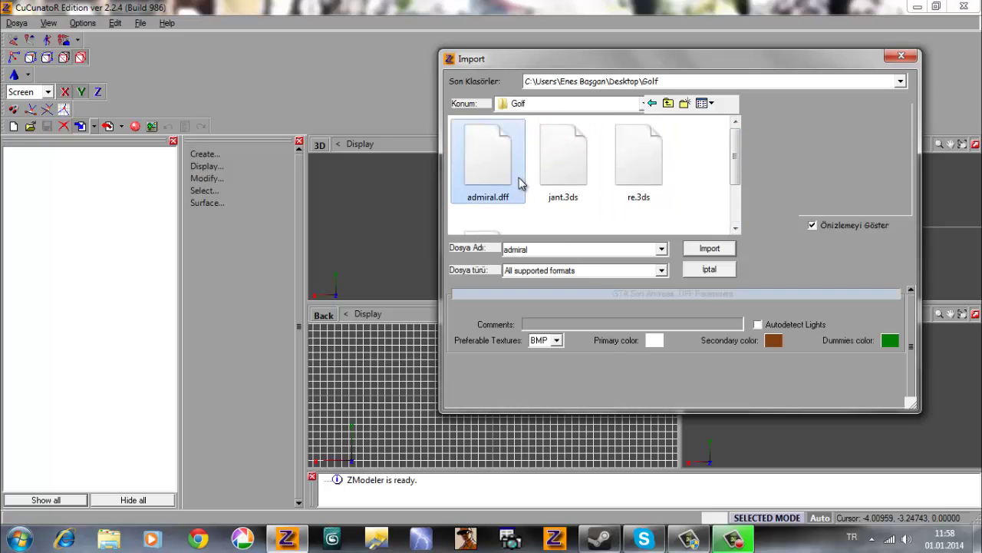
{"action": "left_click", "coordinate": [708, 251]}
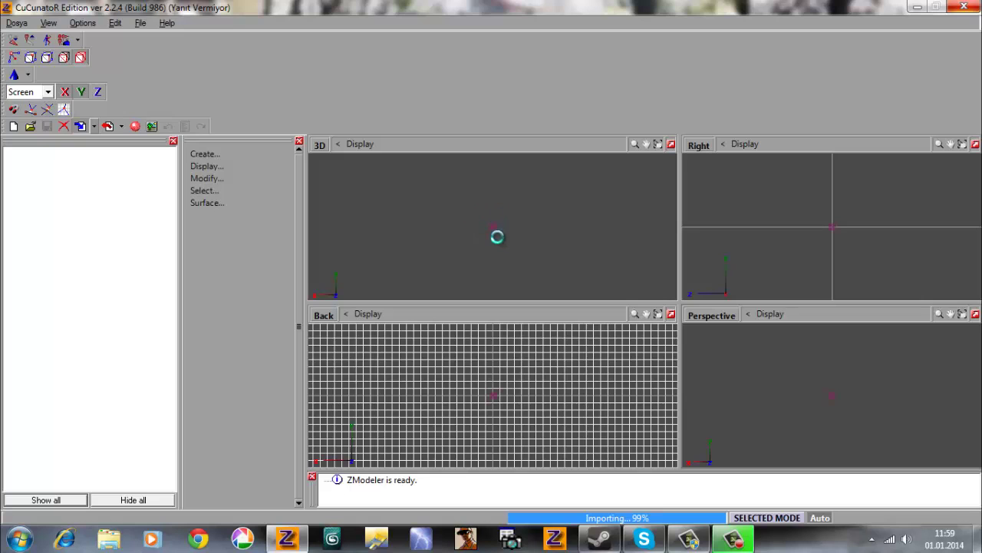
Inspect the imported car from the side and the front in an enlarged 3D view, then restore the four-view layout.
{"action": "middle_click_drag", "start_coordinate": [493, 233], "coordinate": [703, 141]}
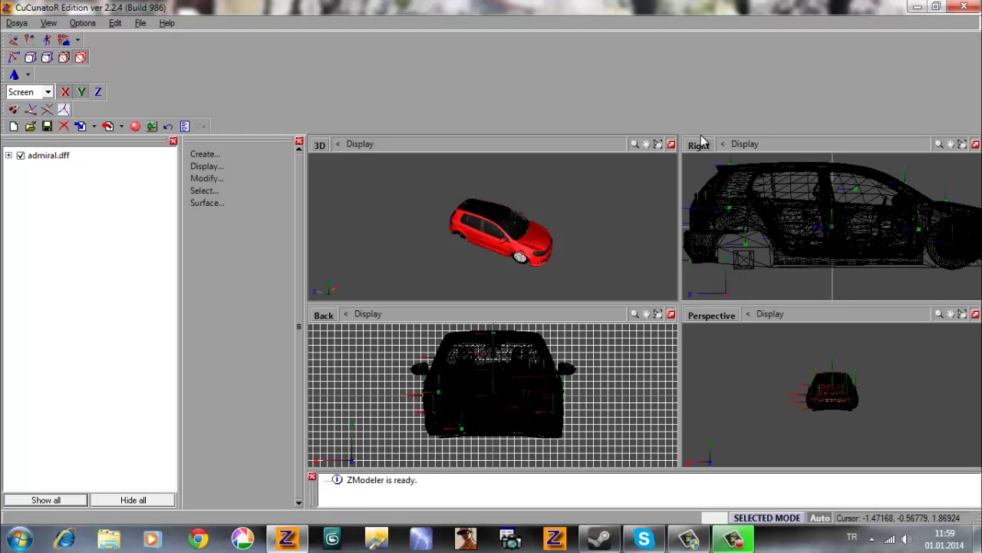
{"action": "scroll", "coordinate": [702, 140], "scroll_direction": "up", "scroll_amount": 1}
{"action": "left_click", "coordinate": [672, 145]}
{"action": "middle_click_drag", "start_coordinate": [604, 320], "coordinate": [725, 303]}
{"action": "scroll", "coordinate": [643, 285], "scroll_direction": "up", "scroll_amount": 3}
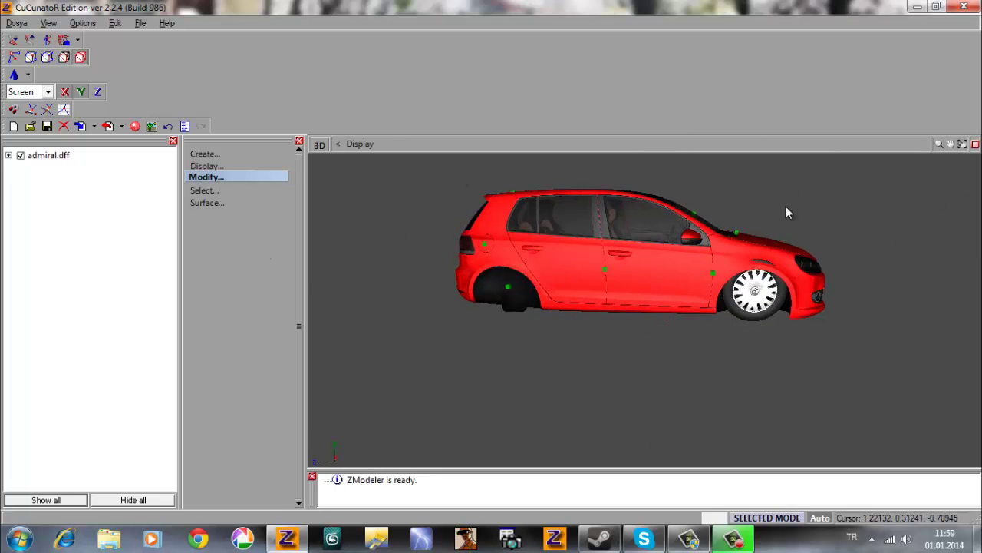
{"action": "left_click", "coordinate": [974, 145]}
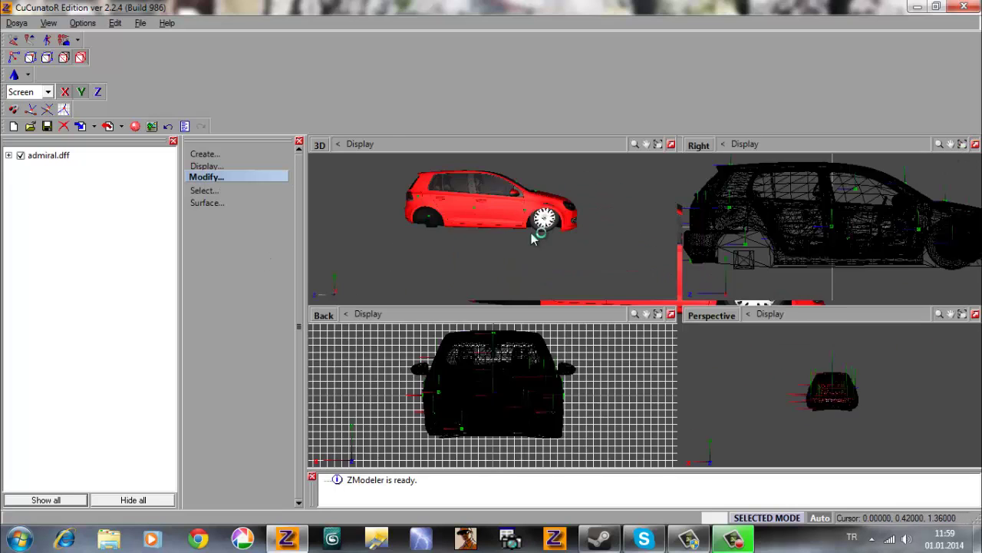
{"action": "middle_click_drag", "start_coordinate": [531, 230], "coordinate": [503, 250]}
Delete the Collision and Shadow nodes from admiral.dff.
{"action": "left_click", "coordinate": [9, 156]}
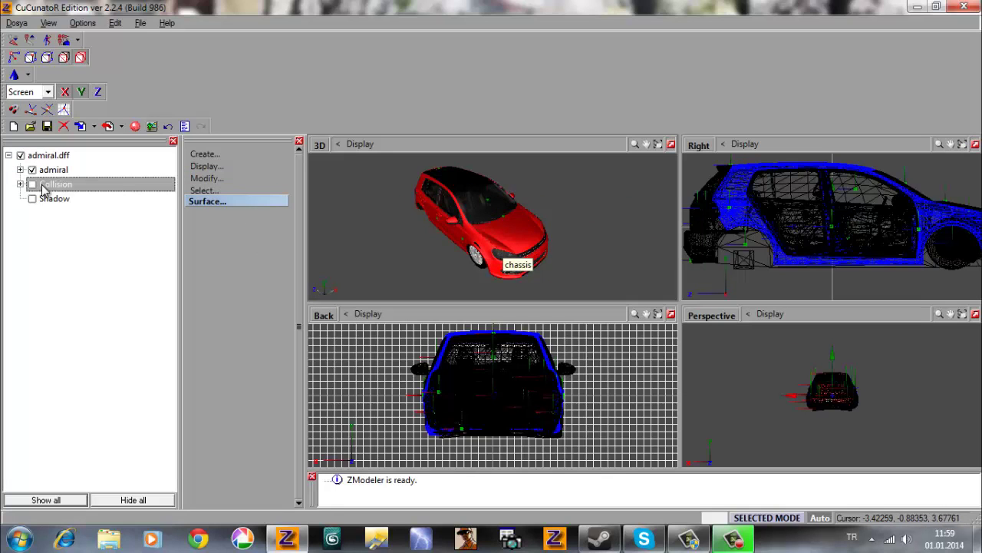
{"action": "right_click", "coordinate": [41, 185]}
{"action": "left_click", "coordinate": [129, 203]}
{"action": "right_click", "coordinate": [55, 184]}
{"action": "mouse_move", "coordinate": [77, 200]}
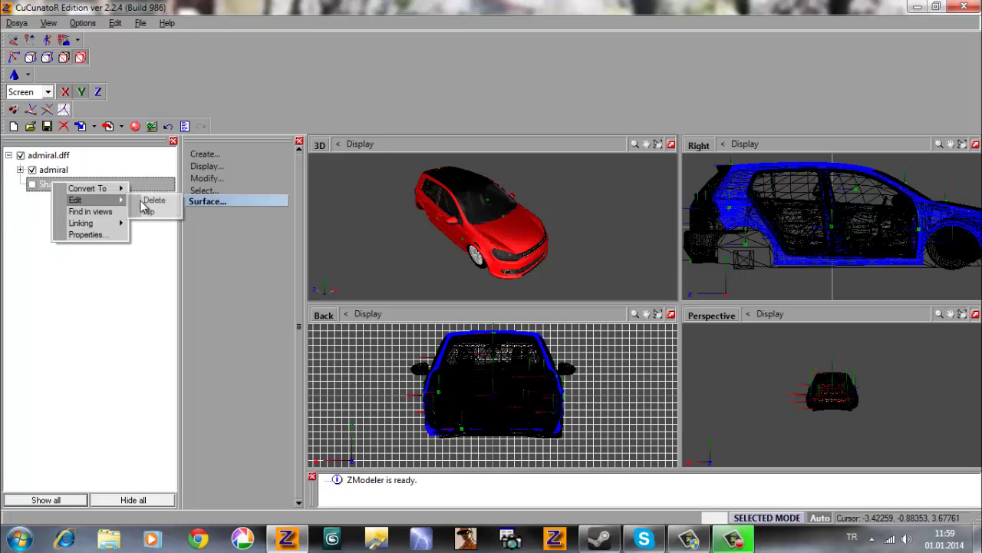
{"action": "left_click", "coordinate": [149, 201]}
Look through the parts nested under the admiral node, including the contents of chassis_dummy and wheel_rf_dummy.
{"action": "left_click", "coordinate": [20, 169]}
{"action": "left_click", "coordinate": [31, 227]}
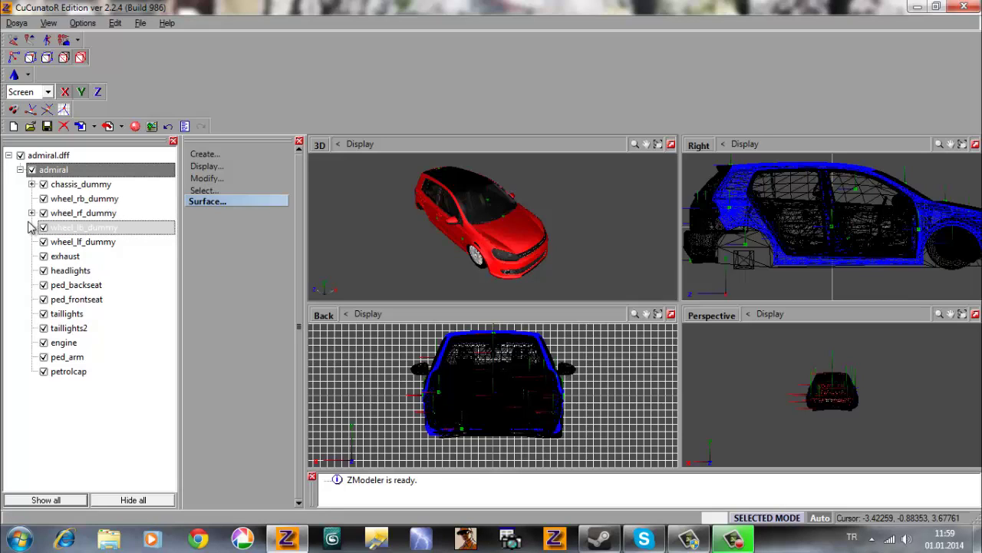
{"action": "left_click", "coordinate": [31, 184]}
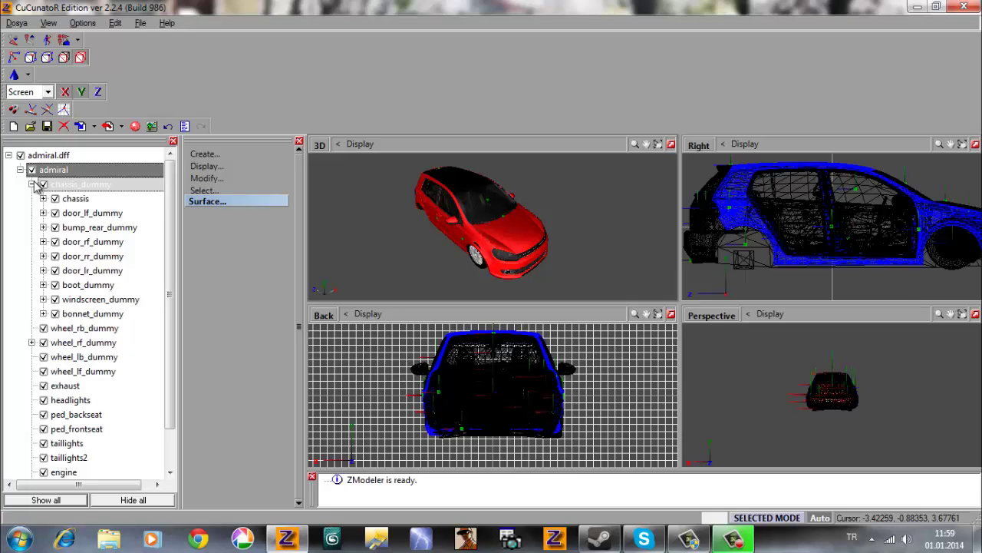
{"action": "left_click", "coordinate": [55, 198]}
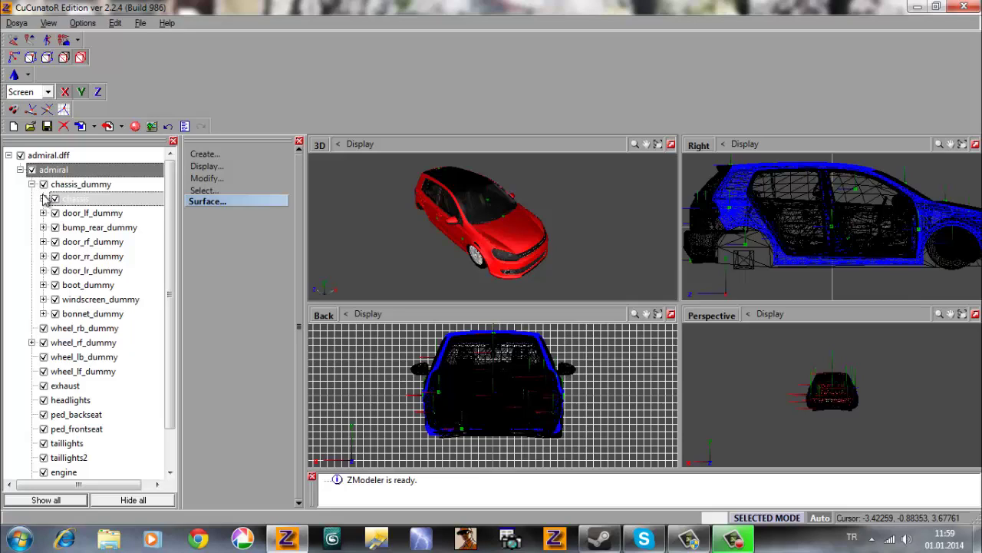
{"action": "left_click", "coordinate": [36, 191]}
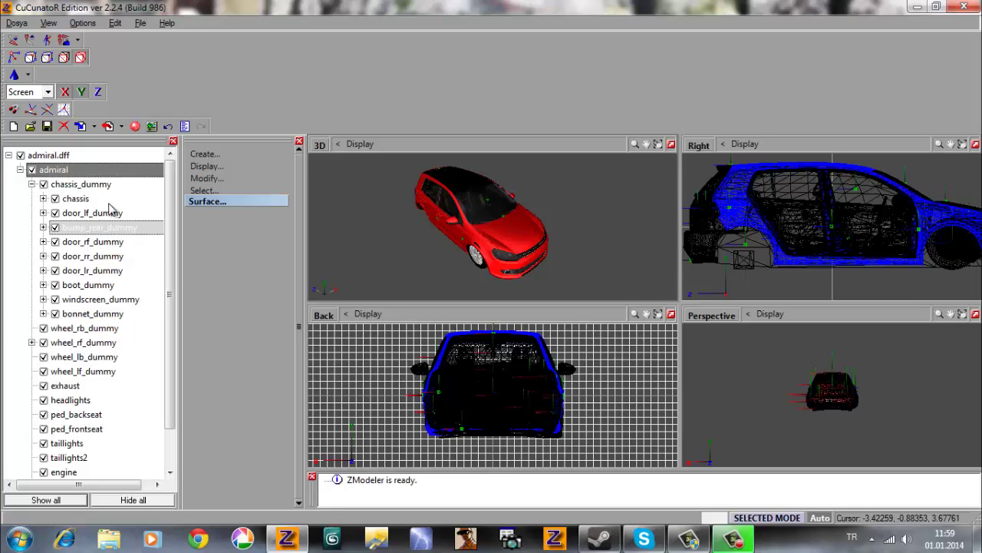
{"action": "left_click", "coordinate": [66, 214]}
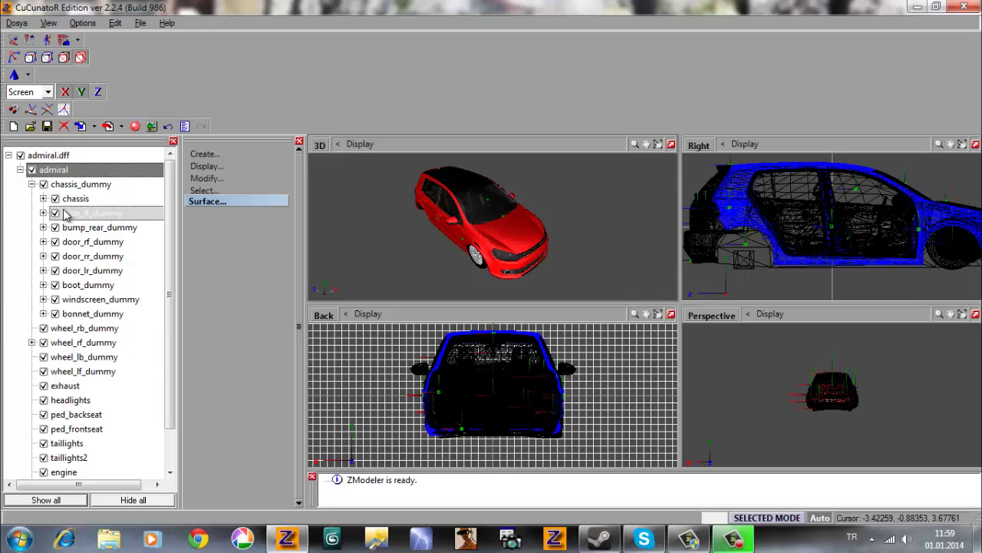
{"action": "left_click", "coordinate": [32, 343]}
{"action": "left_click", "coordinate": [32, 343]}
{"action": "left_click", "coordinate": [20, 171]}
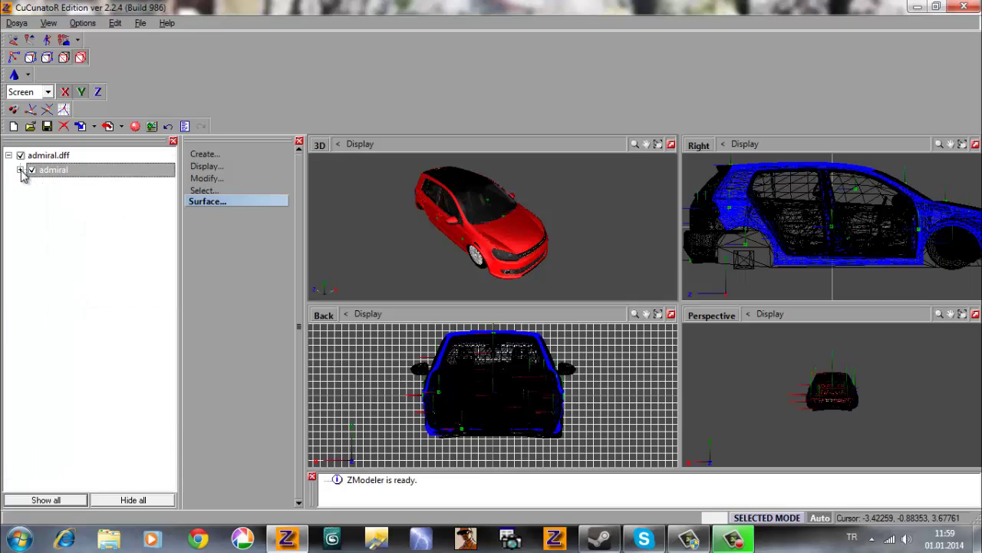
Move wheel_rb_dummy, wheel_rf_dummy, wheel_lb_dummy and wheel_lf_dummy out of the admiral node to the top level of the hierarchy.
{"action": "left_click", "coordinate": [21, 170]}
{"action": "left_click", "coordinate": [32, 169]}
{"action": "left_click_drag", "start_coordinate": [73, 199], "coordinate": [69, 149]}
{"action": "left_click_drag", "start_coordinate": [83, 216], "coordinate": [70, 163]}
{"action": "left_click_drag", "start_coordinate": [79, 234], "coordinate": [68, 154]}
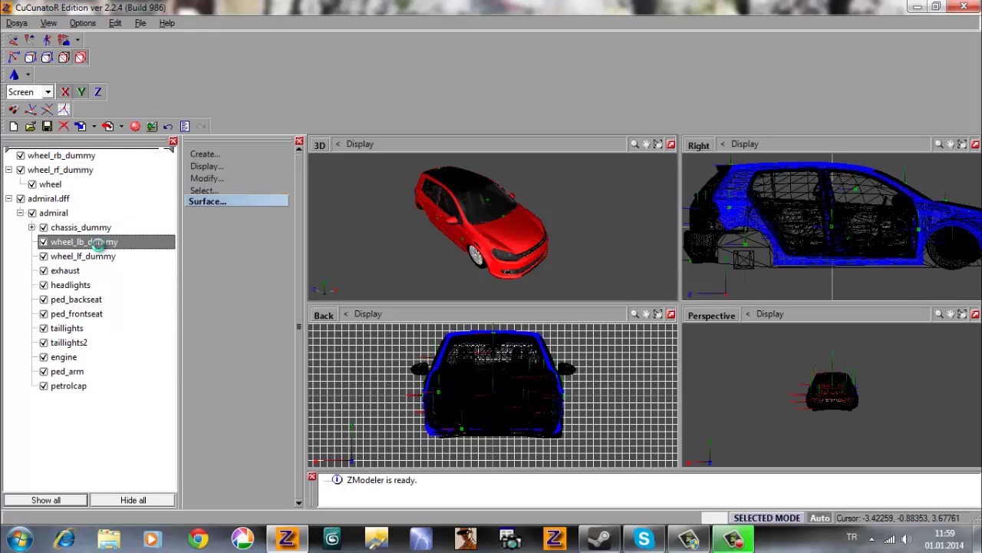
{"action": "left_click_drag", "start_coordinate": [85, 255], "coordinate": [83, 156]}
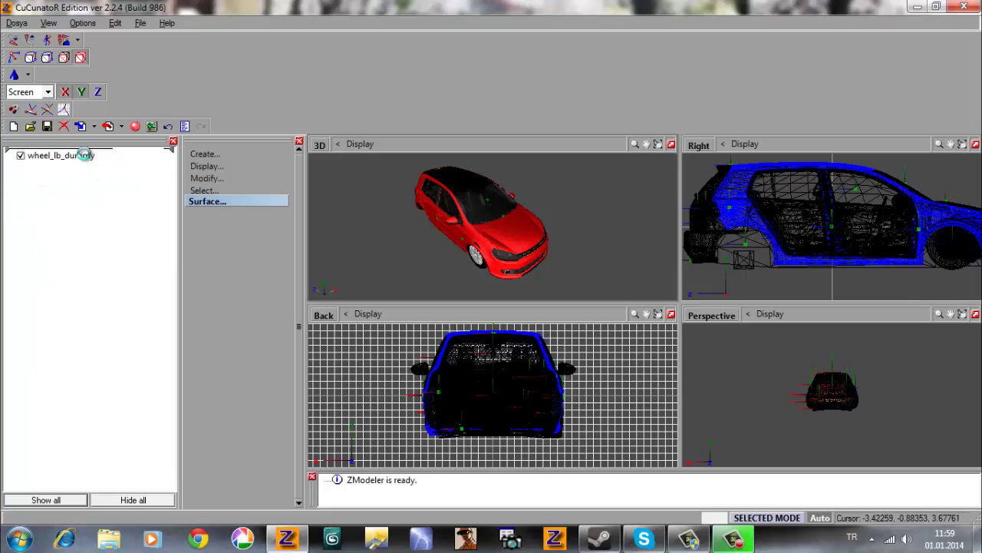
Move chassis, door_lf_ok and bump_rear_ok out of chassis_dummy to the top level of the hierarchy.
{"action": "left_click", "coordinate": [8, 198]}
{"action": "left_click_drag", "start_coordinate": [46, 242], "coordinate": [66, 157]}
{"action": "left_click", "coordinate": [33, 242]}
{"action": "left_click_drag", "start_coordinate": [52, 275], "coordinate": [58, 163]}
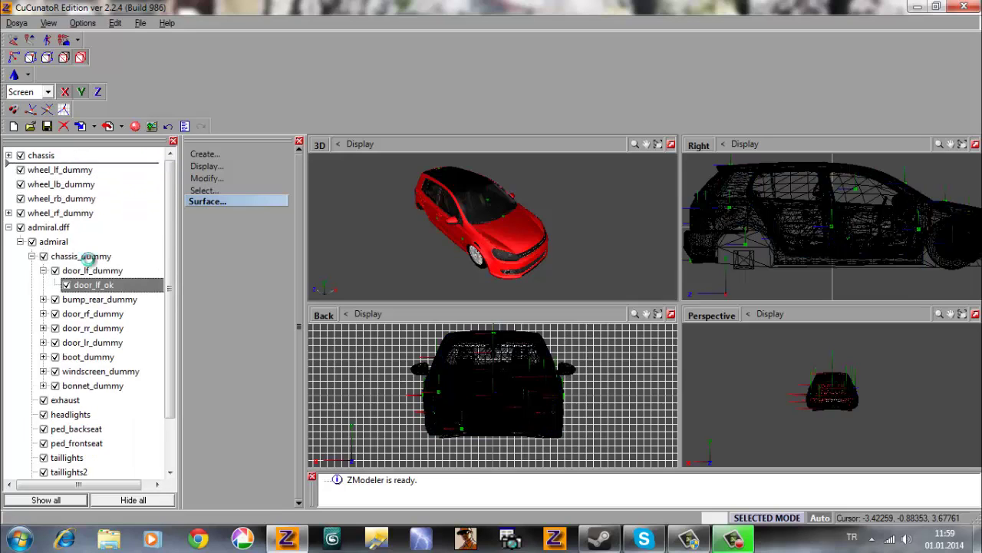
{"action": "left_click", "coordinate": [43, 300]}
{"action": "left_click_drag", "start_coordinate": [84, 324], "coordinate": [51, 189]}
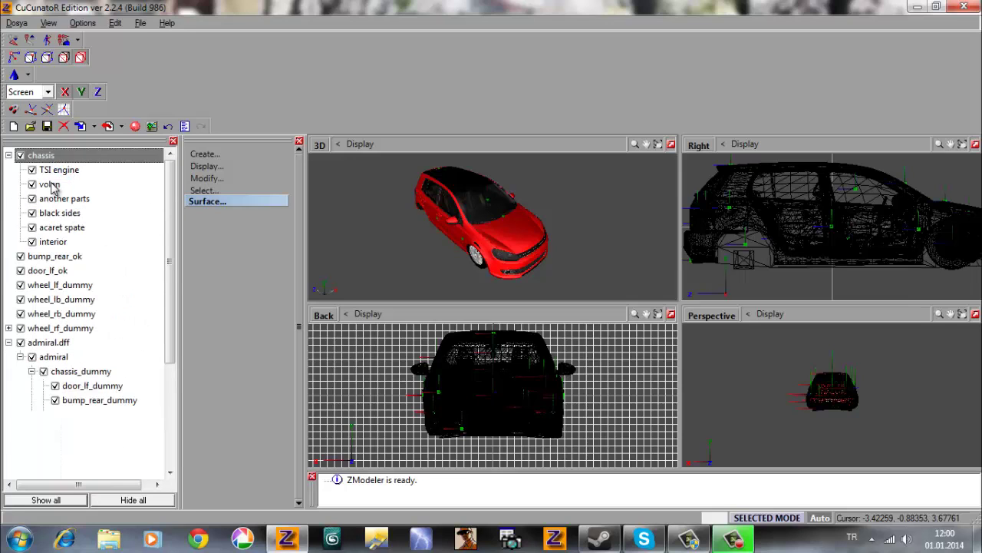
{"action": "left_click", "coordinate": [8, 155]}
Move door_rf_ok, door_rr_ok and door_lr_ok out of their dummies to the top level, below door_lf_ok.
{"action": "left_click_drag", "start_coordinate": [88, 328], "coordinate": [56, 197]}
{"action": "left_click", "coordinate": [44, 328]}
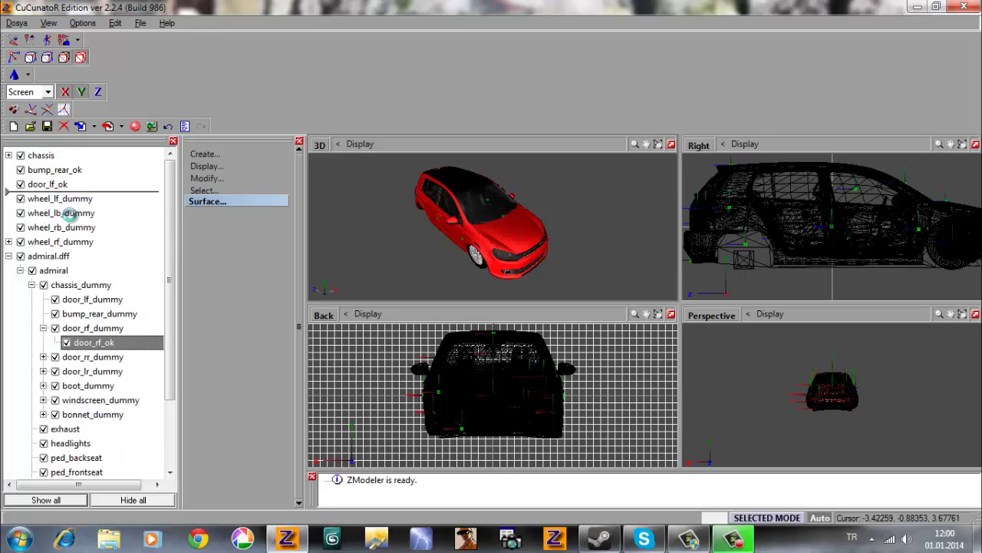
{"action": "left_click", "coordinate": [44, 357]}
{"action": "left_click_drag", "start_coordinate": [74, 379], "coordinate": [77, 206]}
{"action": "left_click", "coordinate": [44, 385]}
{"action": "left_click_drag", "start_coordinate": [82, 400], "coordinate": [81, 225]}
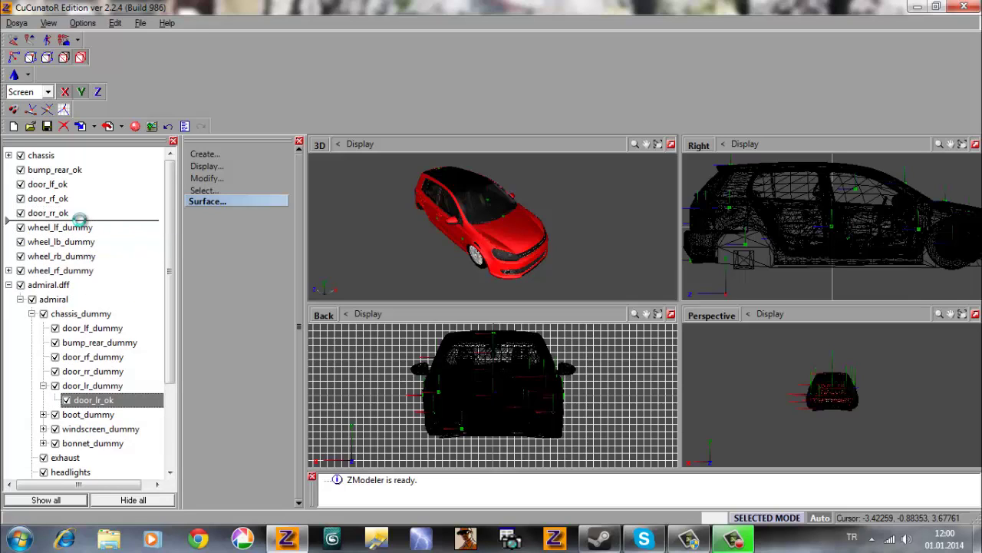
Move boot_ok, windscreen_ok and bonnet_ok out of their dummies to the top level, below the doors.
{"action": "left_click", "coordinate": [44, 414]}
{"action": "left_click_drag", "start_coordinate": [84, 428], "coordinate": [78, 241]}
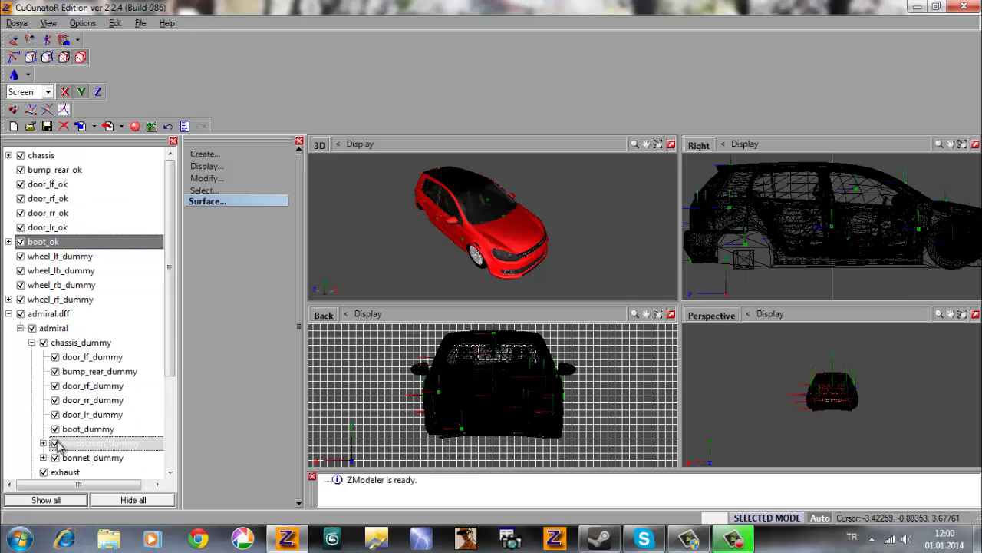
{"action": "left_click", "coordinate": [44, 444]}
{"action": "left_click_drag", "start_coordinate": [89, 458], "coordinate": [27, 247]}
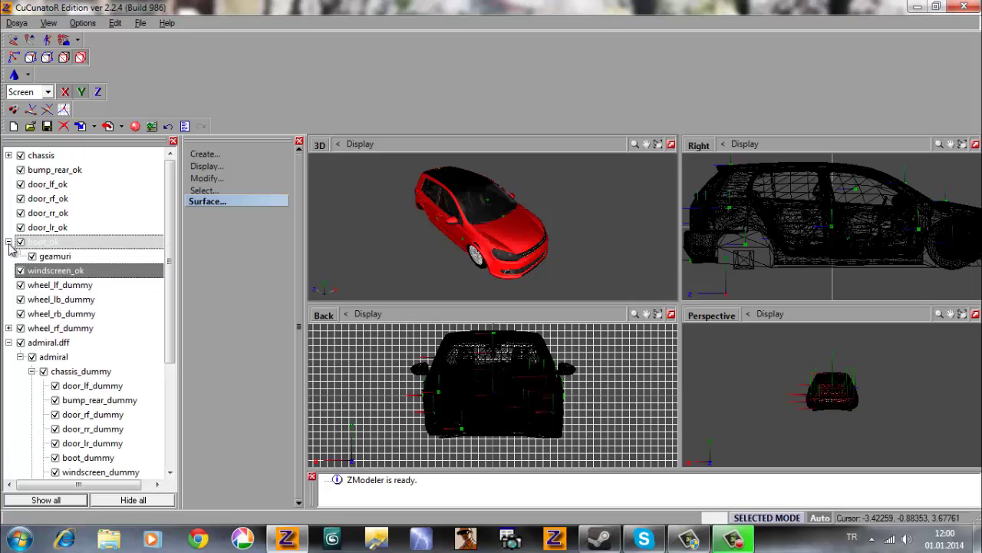
{"action": "left_click", "coordinate": [8, 242]}
{"action": "scroll", "coordinate": [49, 445], "scroll_direction": "down", "scroll_amount": 1}
{"action": "left_click", "coordinate": [43, 430]}
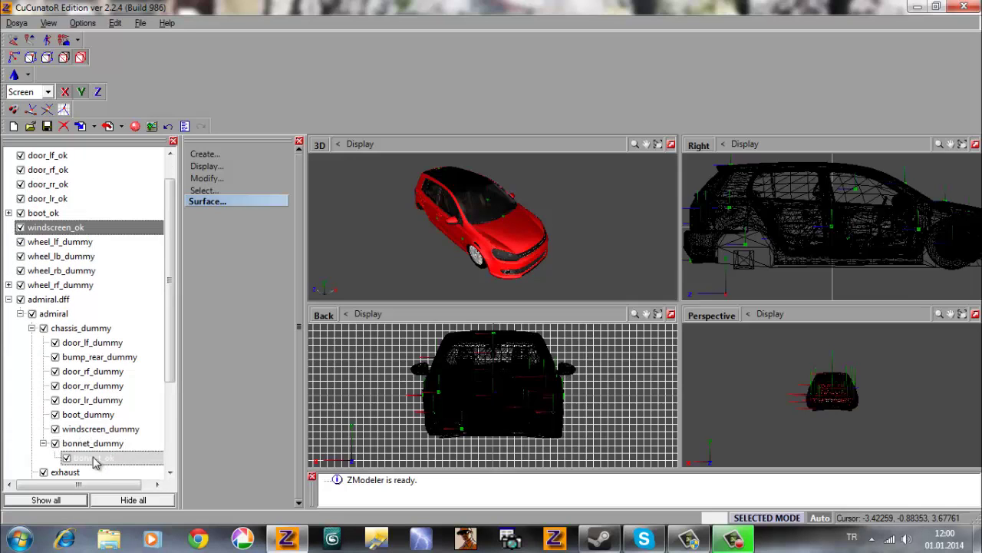
{"action": "left_click_drag", "start_coordinate": [93, 458], "coordinate": [46, 239]}
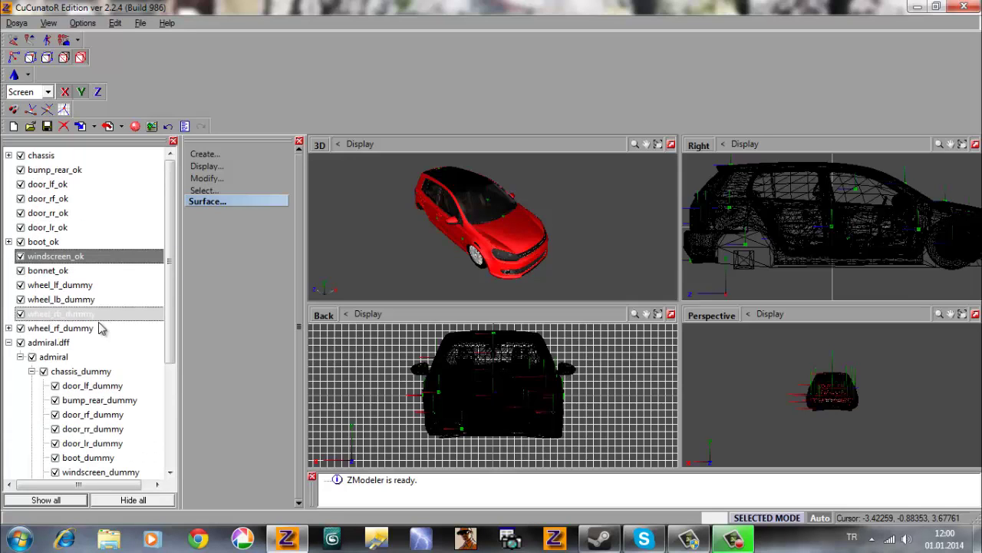
{"action": "left_click", "coordinate": [32, 371]}
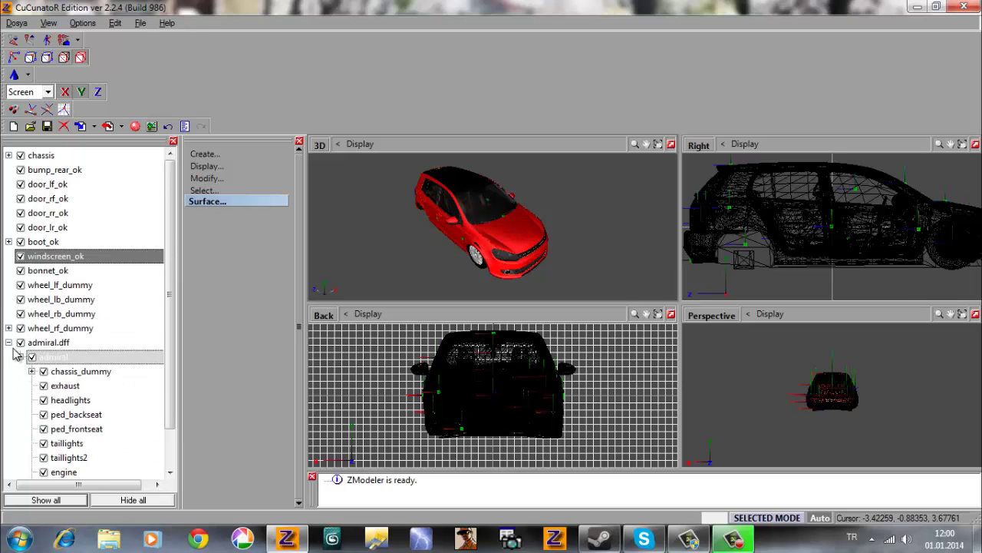
Hide the four wheel dummies, all the separated body parts and the chassis, leaving only admiral.dff visible.
{"action": "left_click", "coordinate": [9, 343]}
{"action": "left_click", "coordinate": [21, 328]}
{"action": "left_click", "coordinate": [21, 313]}
{"action": "left_click", "coordinate": [21, 299]}
{"action": "left_click", "coordinate": [21, 285]}
{"action": "left_click", "coordinate": [20, 270]}
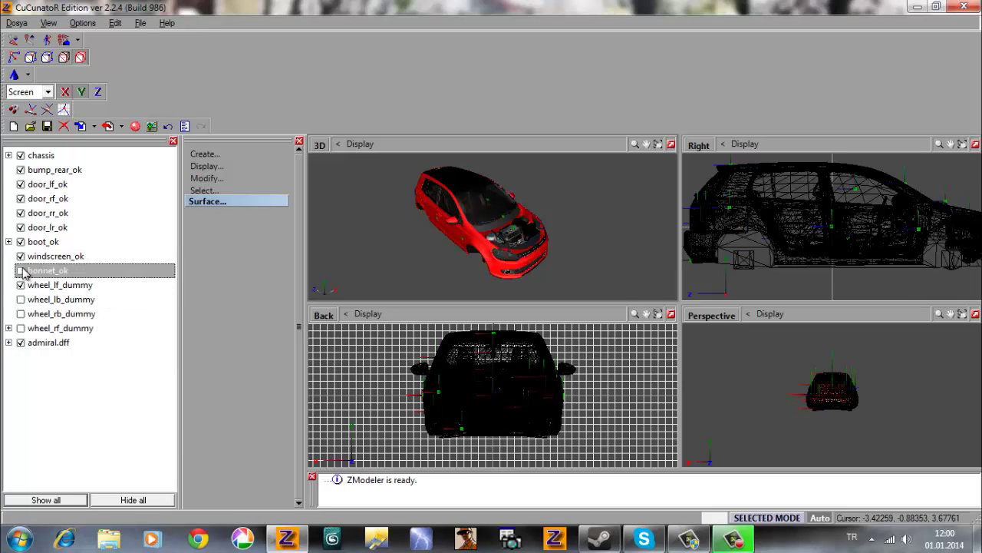
{"action": "left_click", "coordinate": [20, 256]}
{"action": "left_click", "coordinate": [21, 242]}
{"action": "left_click", "coordinate": [21, 227]}
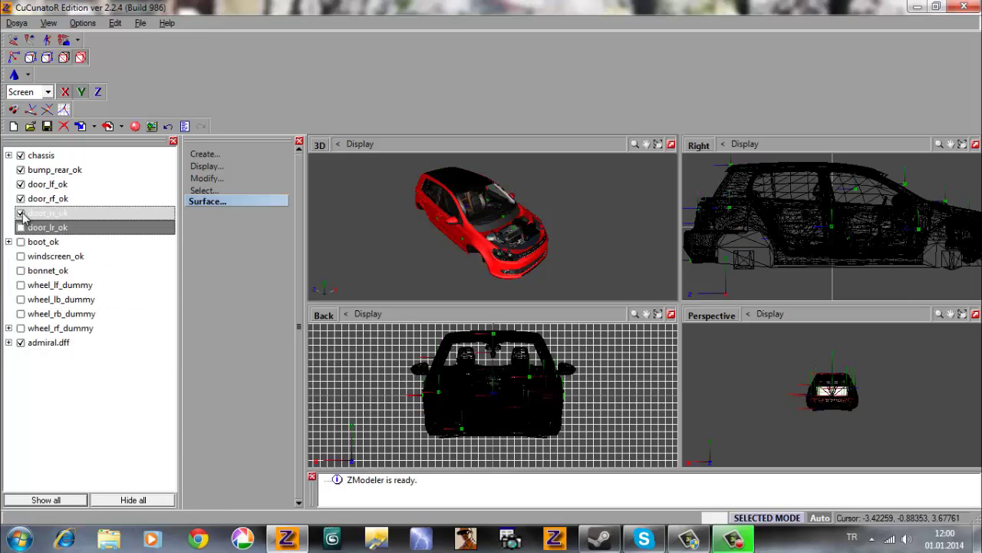
{"action": "left_click", "coordinate": [21, 212]}
{"action": "left_click", "coordinate": [21, 198]}
{"action": "left_click", "coordinate": [21, 185]}
{"action": "left_click", "coordinate": [21, 170]}
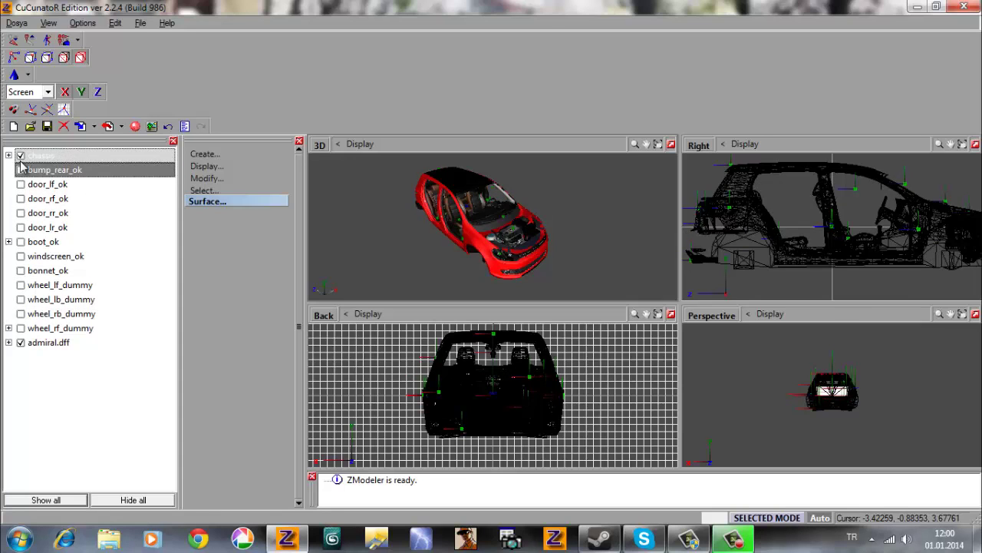
{"action": "left_click", "coordinate": [21, 155]}
Delete the admiral.dff node with its remaining dummies from the hierarchy.
{"action": "middle_click_drag", "start_coordinate": [496, 174], "coordinate": [443, 174]}
{"action": "scroll", "coordinate": [766, 201], "scroll_direction": "down", "scroll_amount": 3}
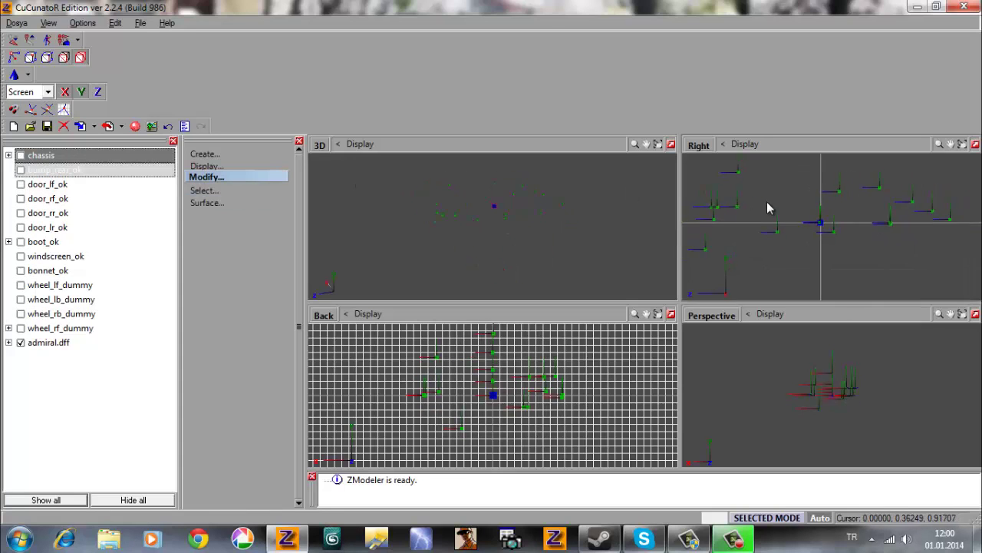
{"action": "left_click", "coordinate": [87, 343]}
{"action": "right_click", "coordinate": [87, 342]}
{"action": "left_click", "coordinate": [188, 350]}
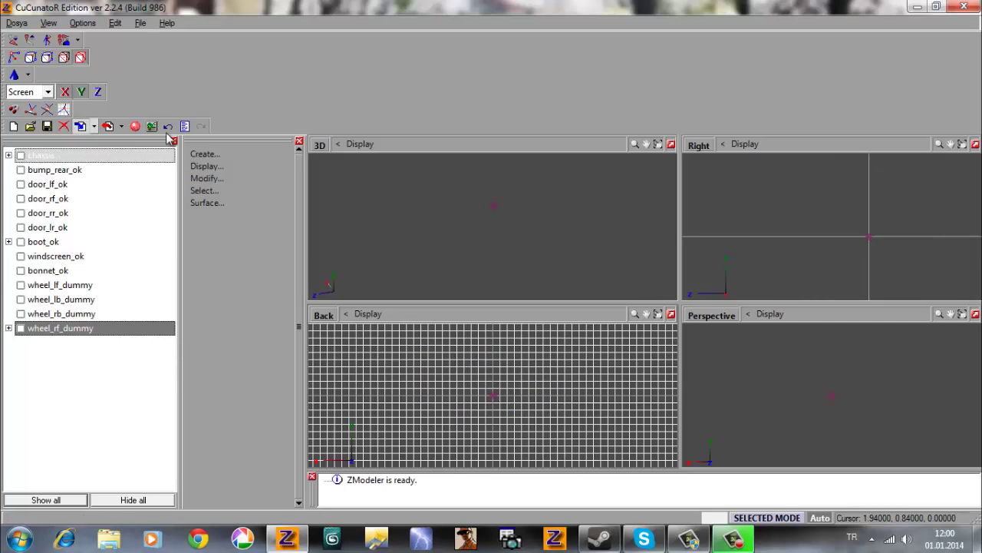
Import the original vehicle elegant.dff from the Orjinal Araçlar folder.
{"action": "key", "text": "ctrl+i"}
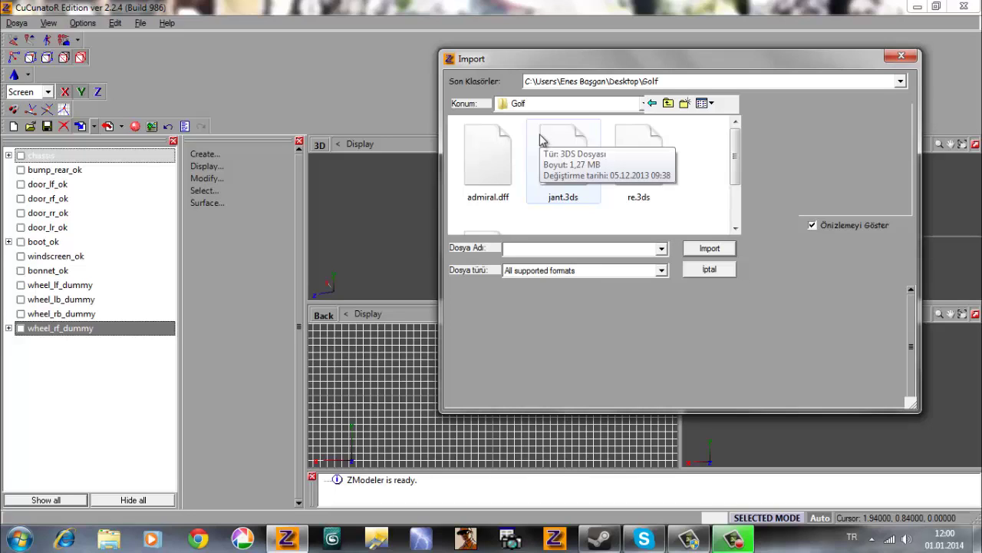
{"action": "left_click", "coordinate": [541, 107]}
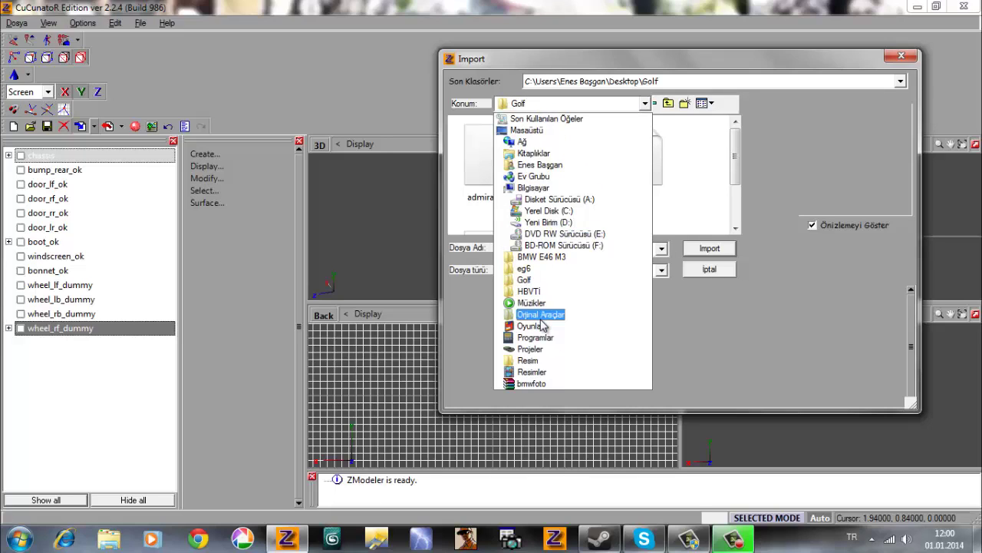
{"action": "left_click", "coordinate": [539, 314]}
{"action": "left_click", "coordinate": [564, 152]}
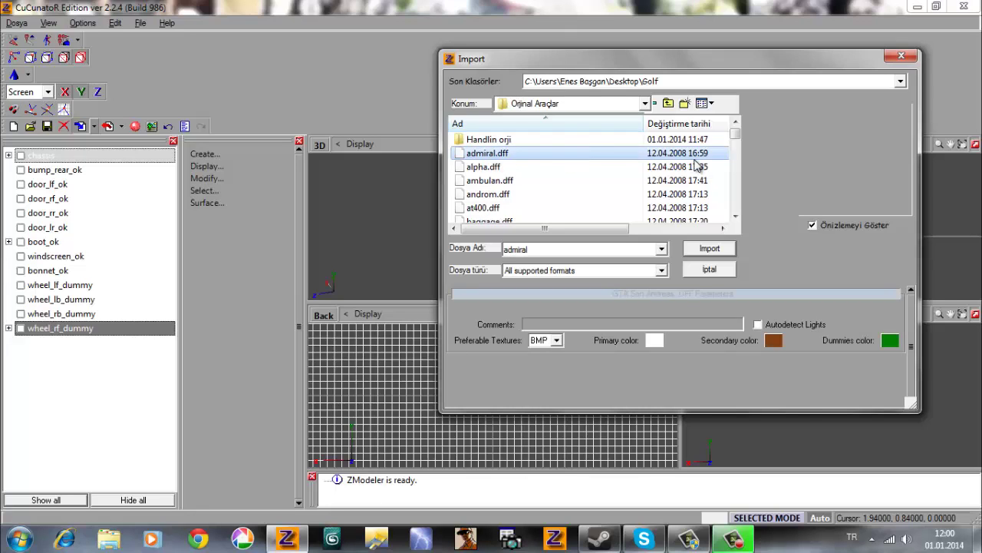
{"action": "left_click_drag", "start_coordinate": [735, 142], "coordinate": [739, 178]}
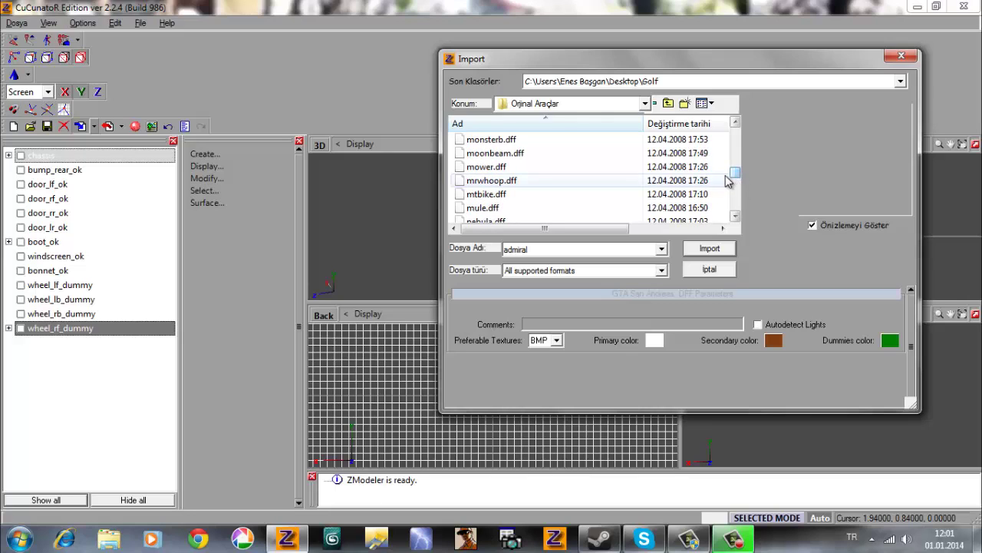
{"action": "left_click", "coordinate": [722, 168]}
{"action": "scroll", "coordinate": [710, 174], "scroll_direction": "up", "scroll_amount": 1}
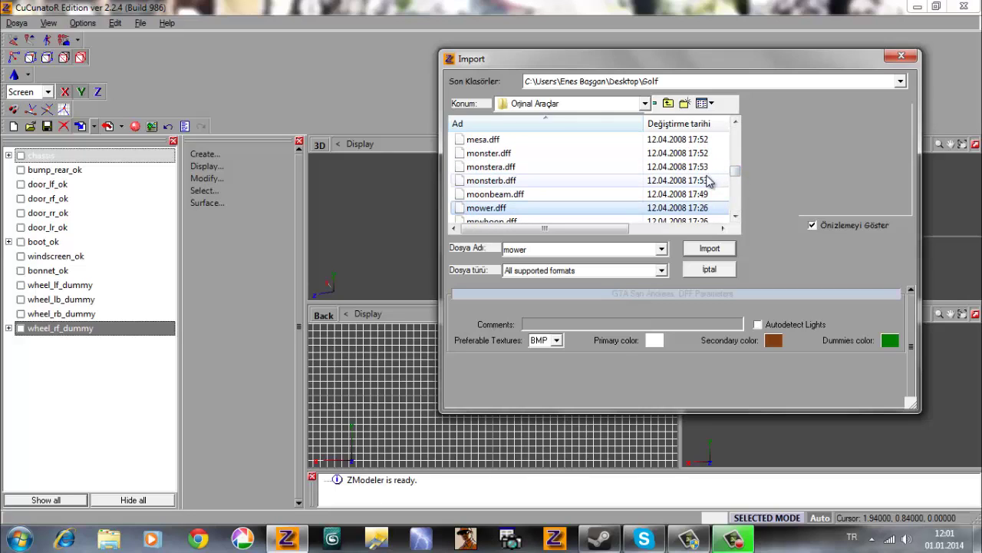
{"action": "scroll", "coordinate": [699, 175], "scroll_direction": "up", "scroll_amount": 1}
{"action": "scroll", "coordinate": [695, 175], "scroll_direction": "up", "scroll_amount": 8}
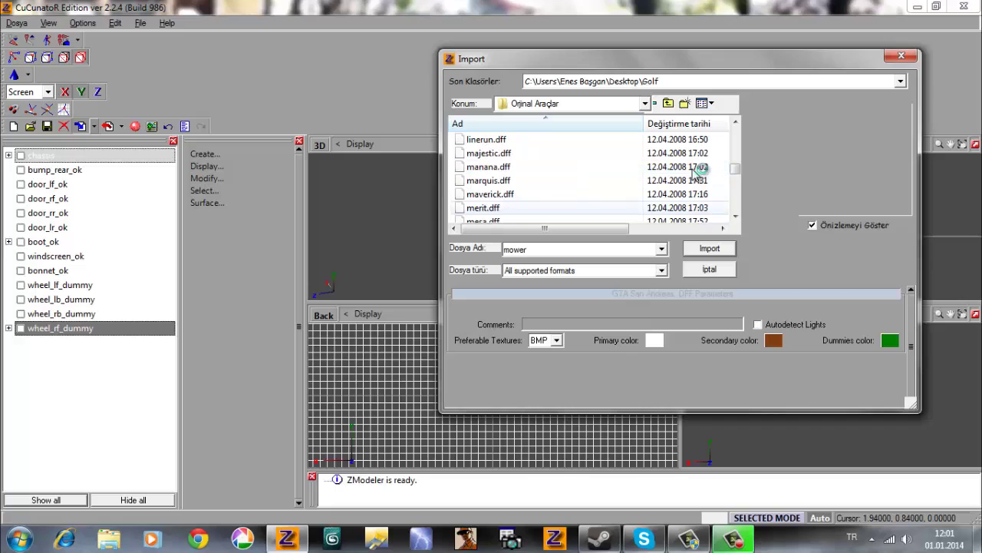
{"action": "scroll", "coordinate": [694, 175], "scroll_direction": "up", "scroll_amount": 6}
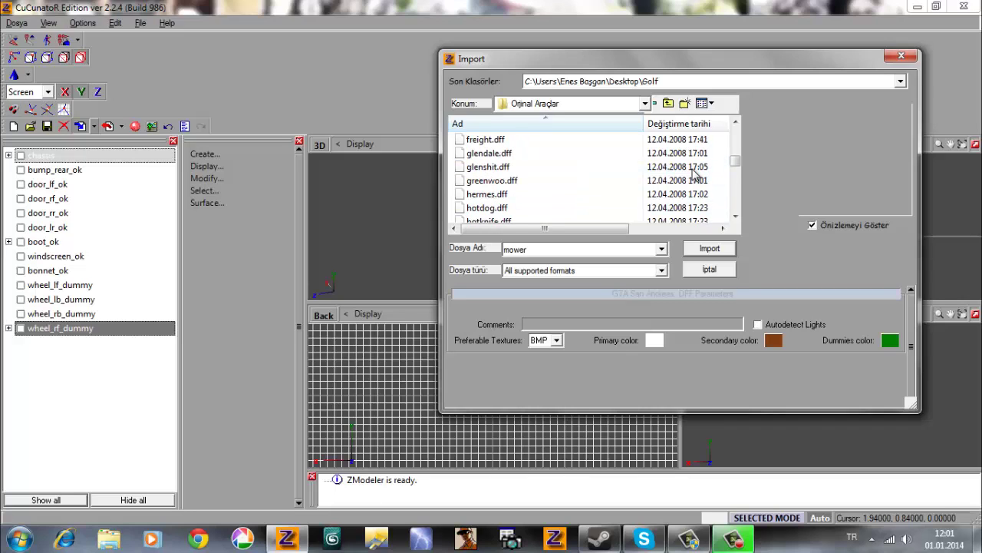
{"action": "scroll", "coordinate": [695, 175], "scroll_direction": "up", "scroll_amount": 3}
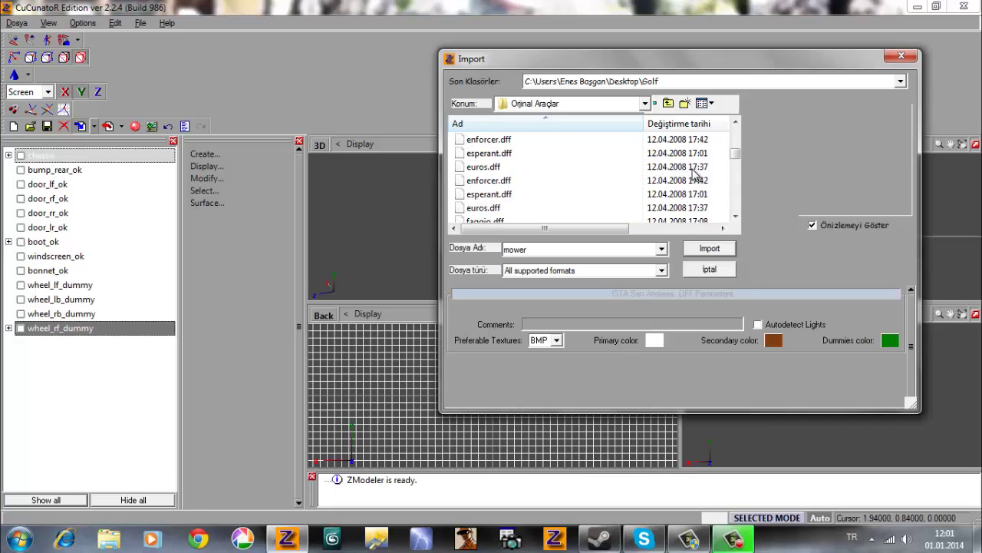
{"action": "left_click", "coordinate": [623, 140]}
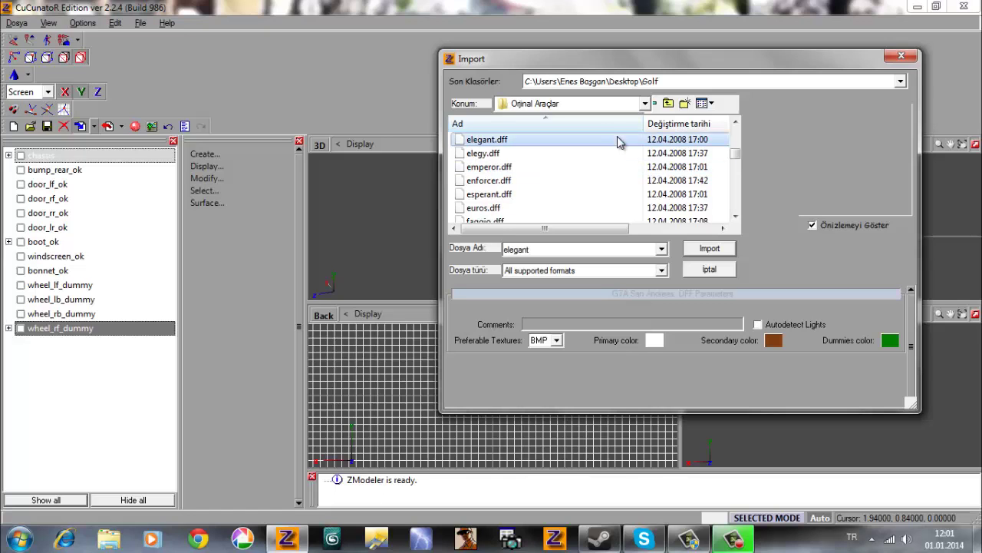
{"action": "left_click", "coordinate": [709, 248]}
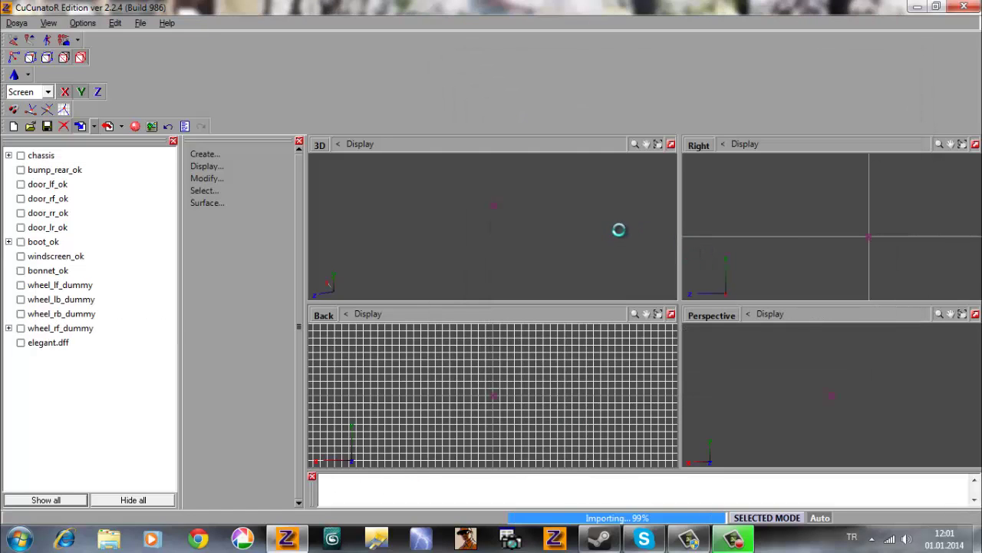
{"action": "left_click", "coordinate": [20, 328]}
{"action": "left_click", "coordinate": [21, 313]}
{"action": "left_click", "coordinate": [21, 299]}
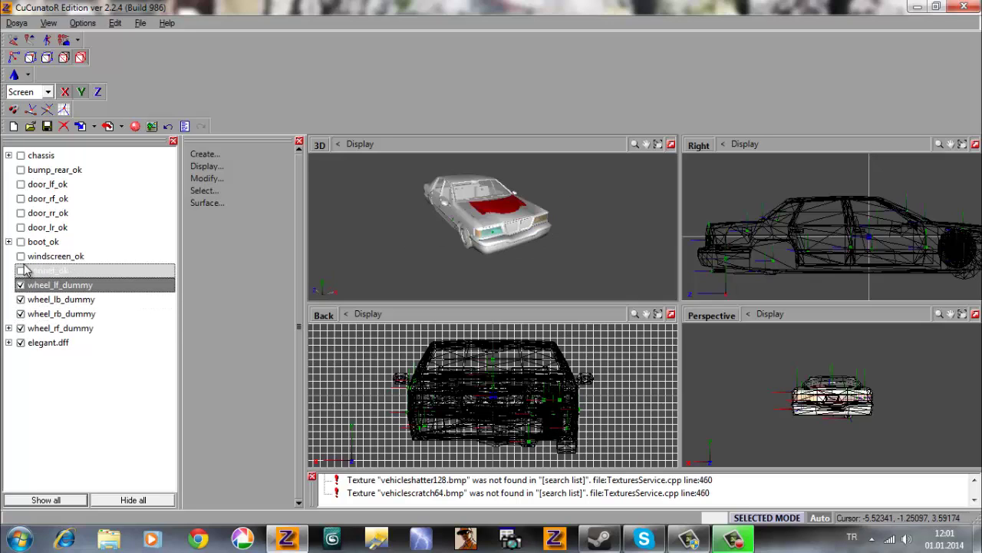
{"action": "left_click", "coordinate": [21, 285]}
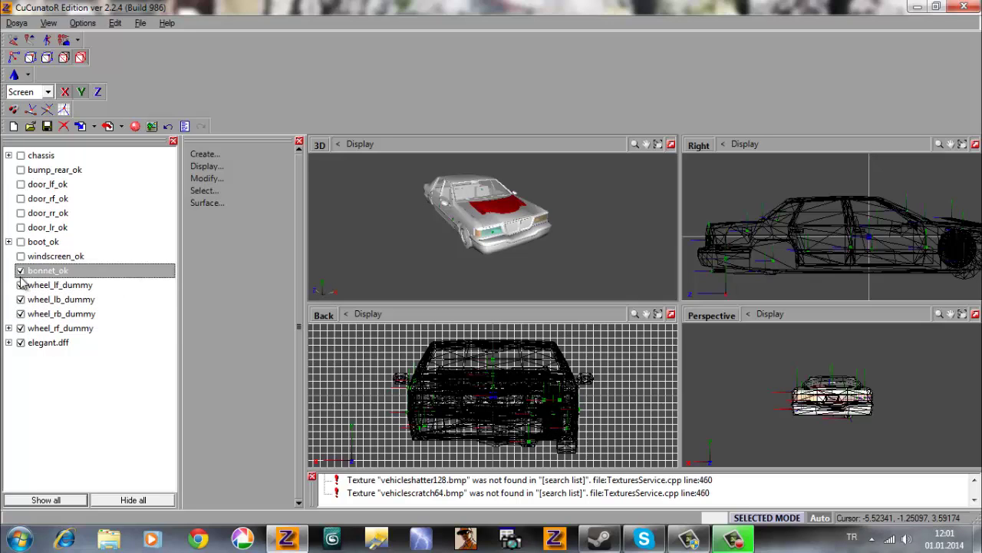
{"action": "left_click", "coordinate": [21, 285]}
{"action": "left_click", "coordinate": [21, 298]}
{"action": "left_click", "coordinate": [21, 314]}
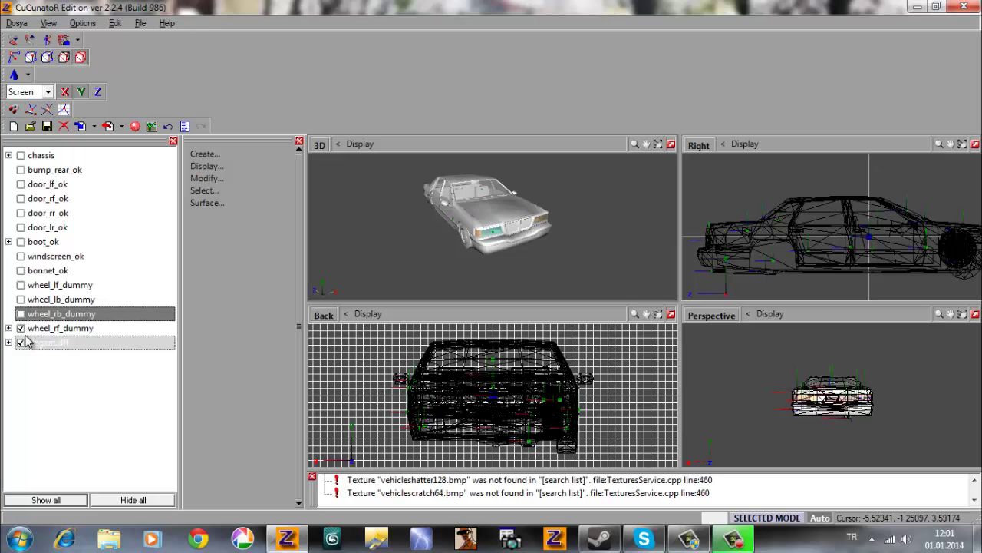
{"action": "left_click", "coordinate": [21, 328]}
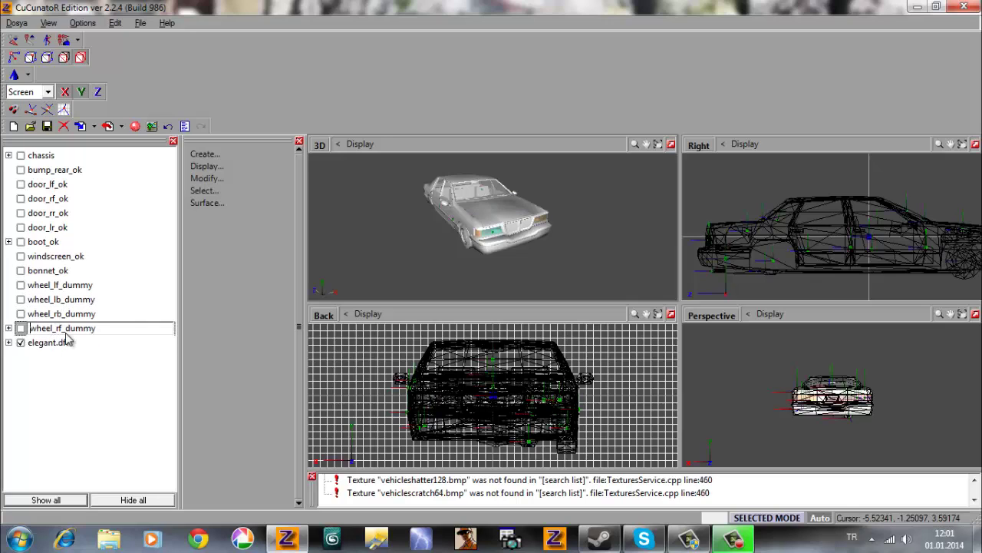
{"action": "left_click", "coordinate": [34, 315]}
Delete the hidden chassis mesh listed above the visible chassis inside elegant's chassis_dummy.
{"action": "left_click", "coordinate": [9, 343]}
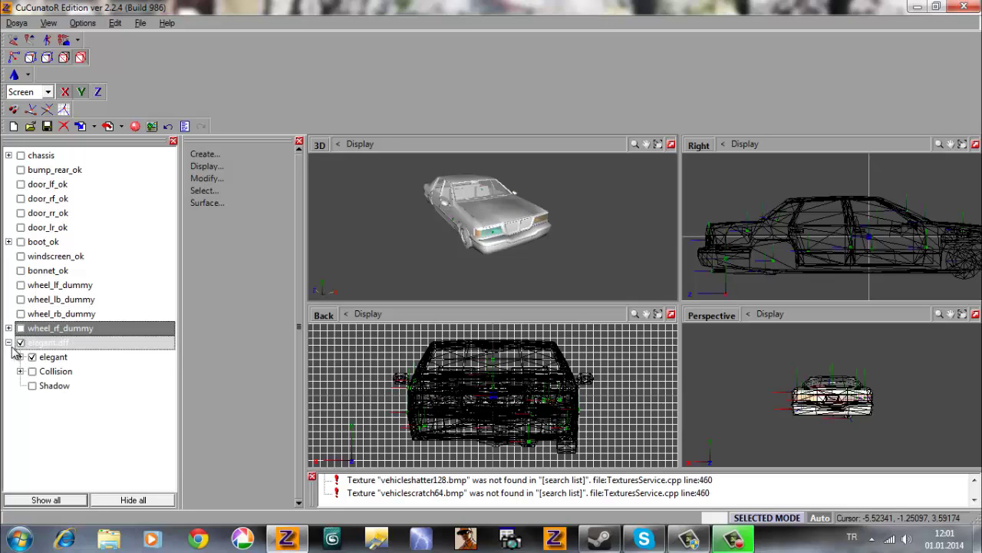
{"action": "left_click_drag", "start_coordinate": [403, 218], "coordinate": [464, 216]}
{"action": "scroll", "coordinate": [466, 220], "scroll_direction": "down", "scroll_amount": 2}
{"action": "left_click", "coordinate": [53, 357]}
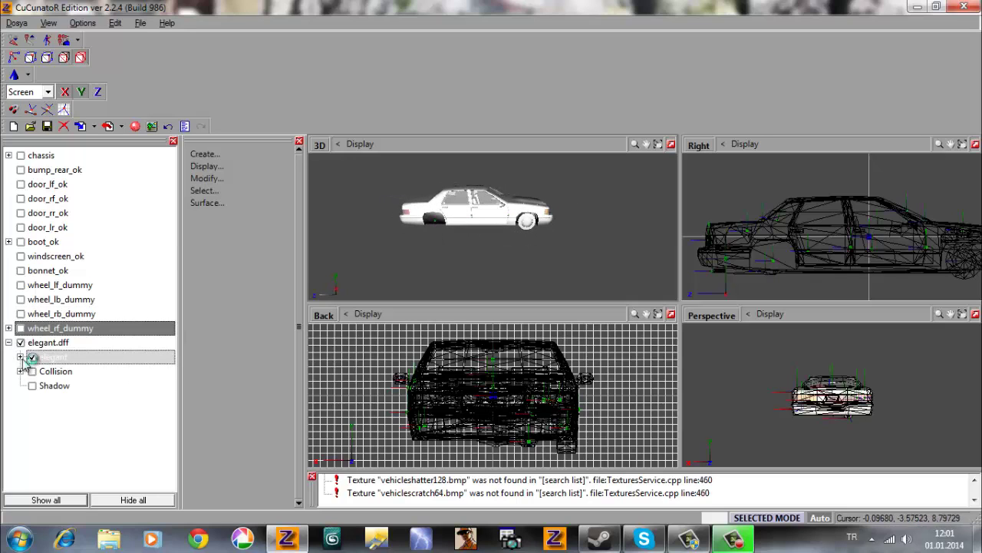
{"action": "left_click", "coordinate": [21, 357]}
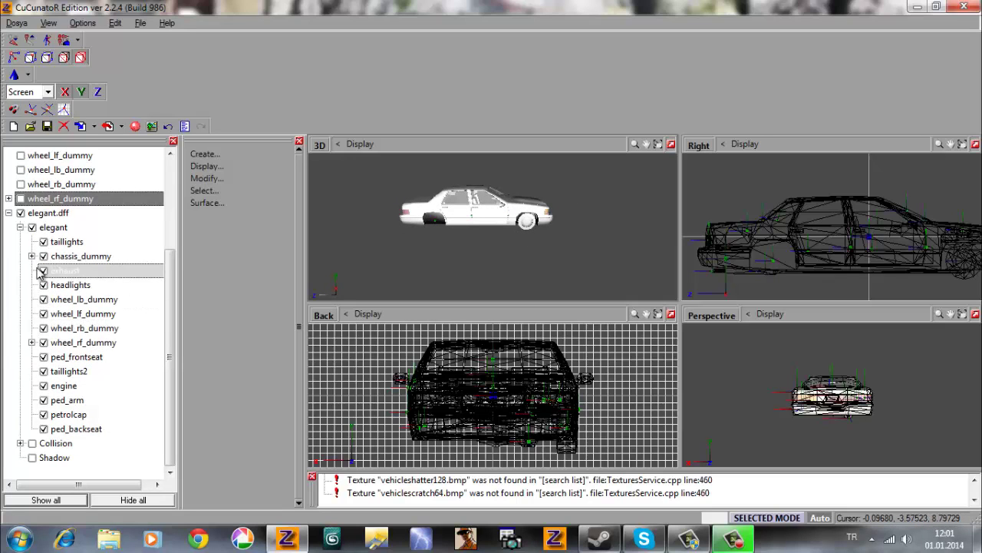
{"action": "left_click", "coordinate": [31, 255]}
{"action": "right_click", "coordinate": [97, 400]}
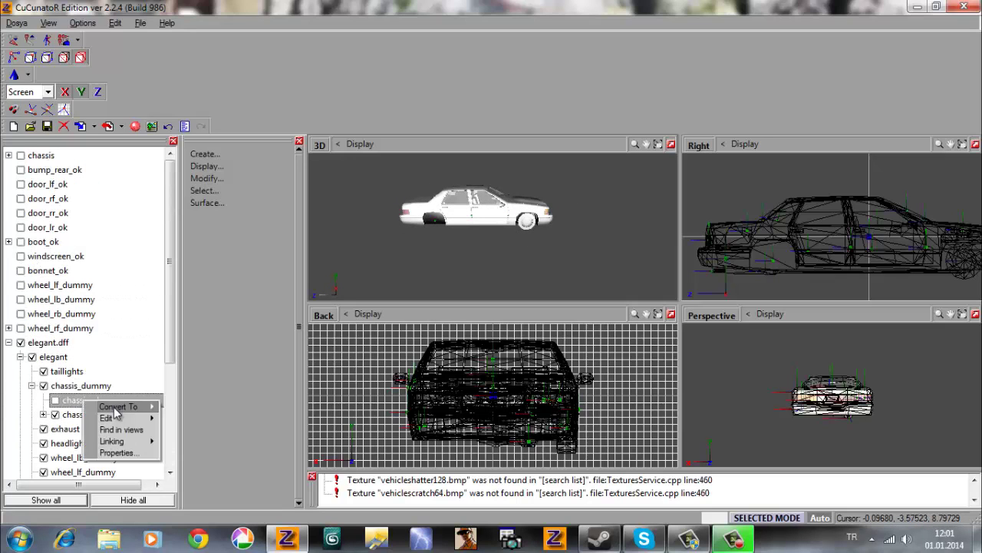
{"action": "mouse_move", "coordinate": [119, 419]}
{"action": "left_click", "coordinate": [185, 419]}
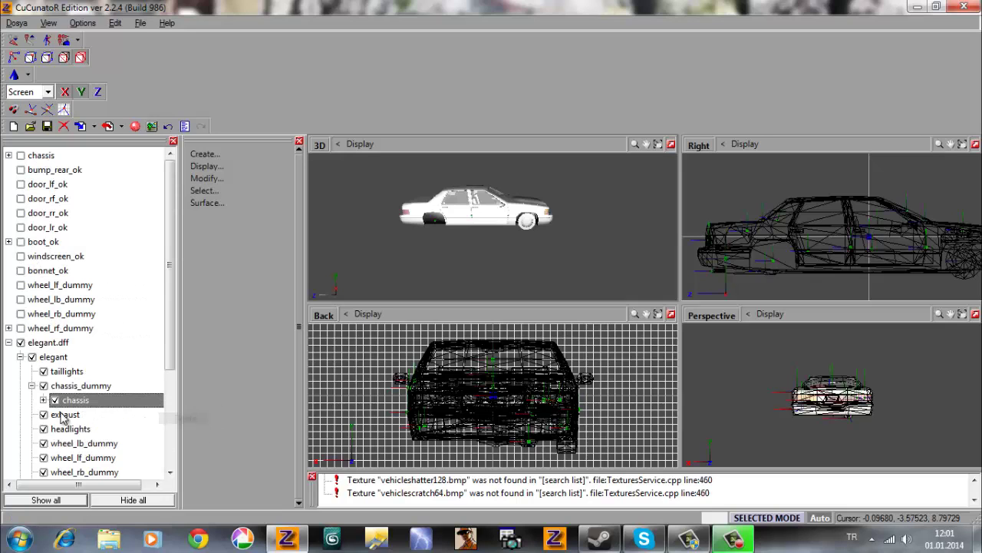
Delete door_rf_ok and door_rf_dam from door_rf_dummy under elegant's chassis, keeping the dummy.
{"action": "left_click", "coordinate": [44, 399]}
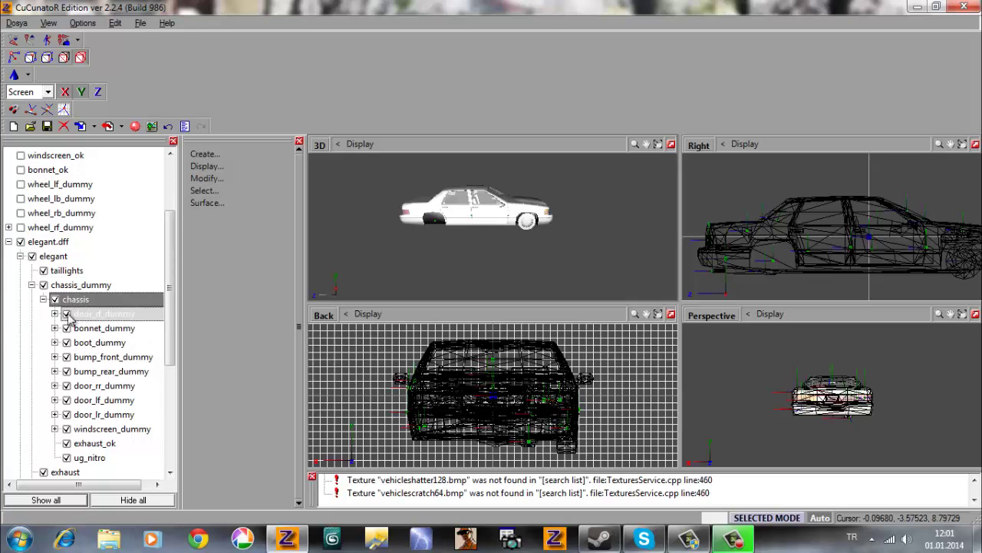
{"action": "left_click", "coordinate": [55, 313]}
{"action": "right_click", "coordinate": [109, 429]}
{"action": "mouse_move", "coordinate": [150, 449]}
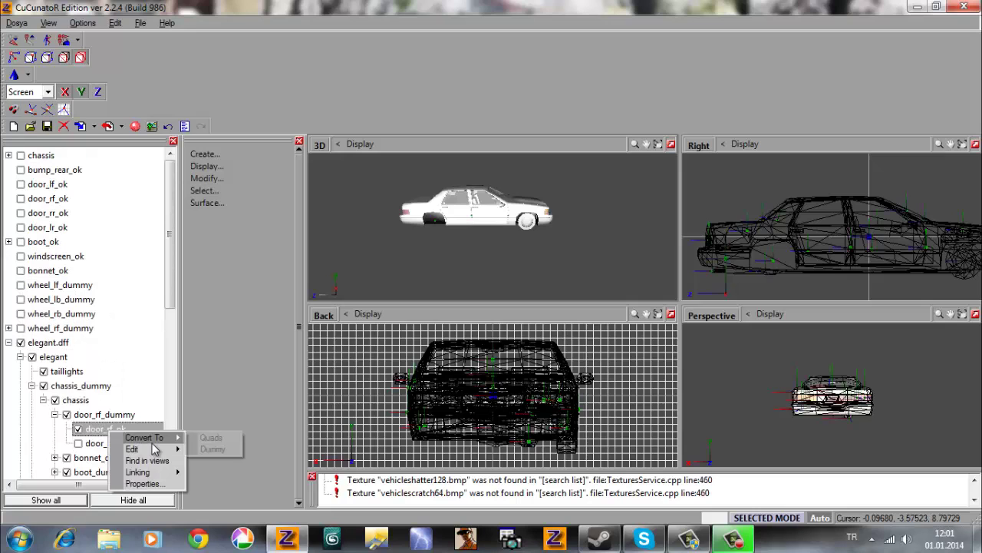
{"action": "left_click", "coordinate": [205, 449]}
{"action": "scroll", "coordinate": [126, 388], "scroll_direction": "down", "scroll_amount": 1}
{"action": "right_click", "coordinate": [126, 382]}
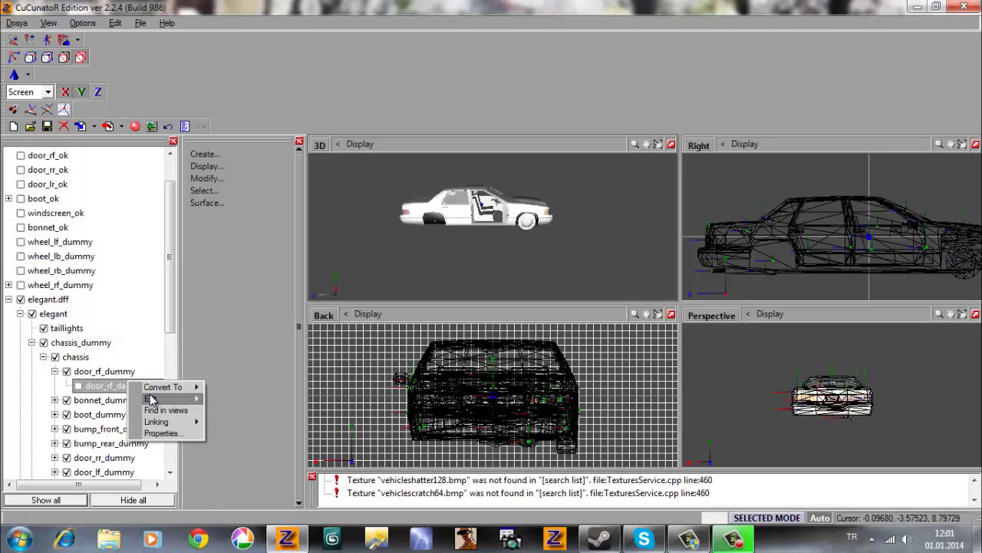
{"action": "mouse_move", "coordinate": [157, 399]}
{"action": "left_click", "coordinate": [230, 399]}
Delete bonnet_ok and bonnet_dam from elegant's bonnet_dummy, keeping the dummy.
{"action": "left_click", "coordinate": [54, 428]}
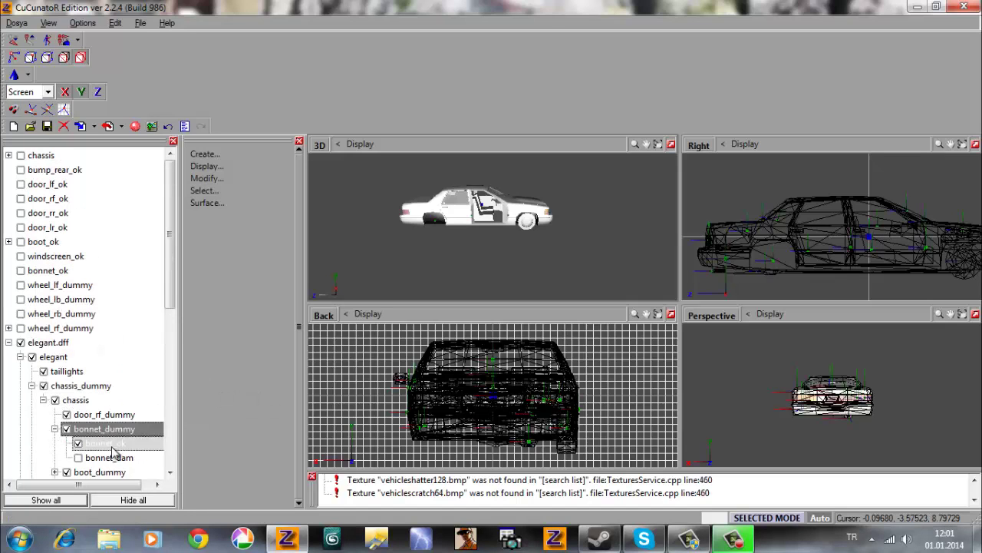
{"action": "right_click", "coordinate": [112, 445]}
{"action": "mouse_move", "coordinate": [161, 464]}
{"action": "left_click", "coordinate": [209, 463]}
{"action": "right_click", "coordinate": [112, 444]}
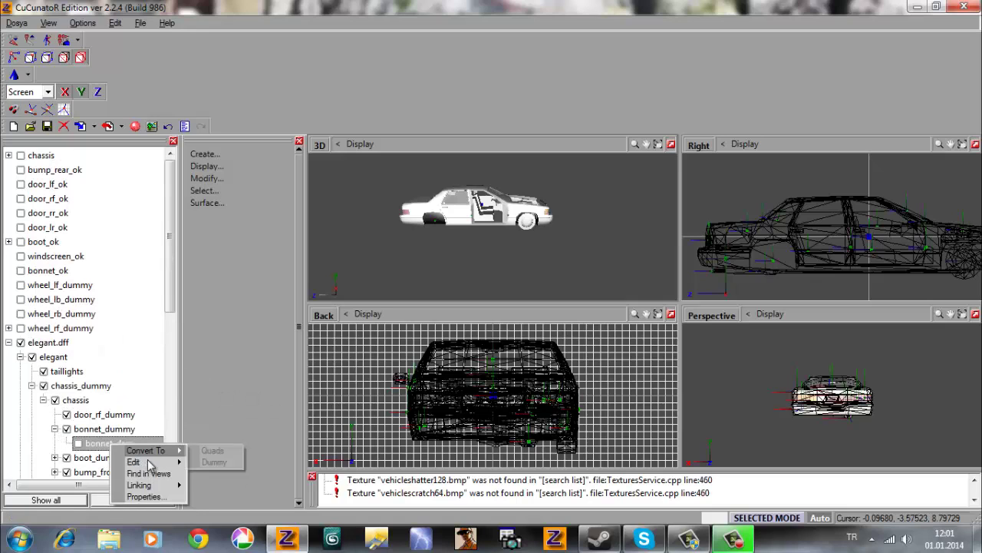
{"action": "left_click", "coordinate": [211, 463]}
Delete boot_ok and boot_dam from elegant's boot_dummy, keeping the dummy.
{"action": "left_click", "coordinate": [55, 444]}
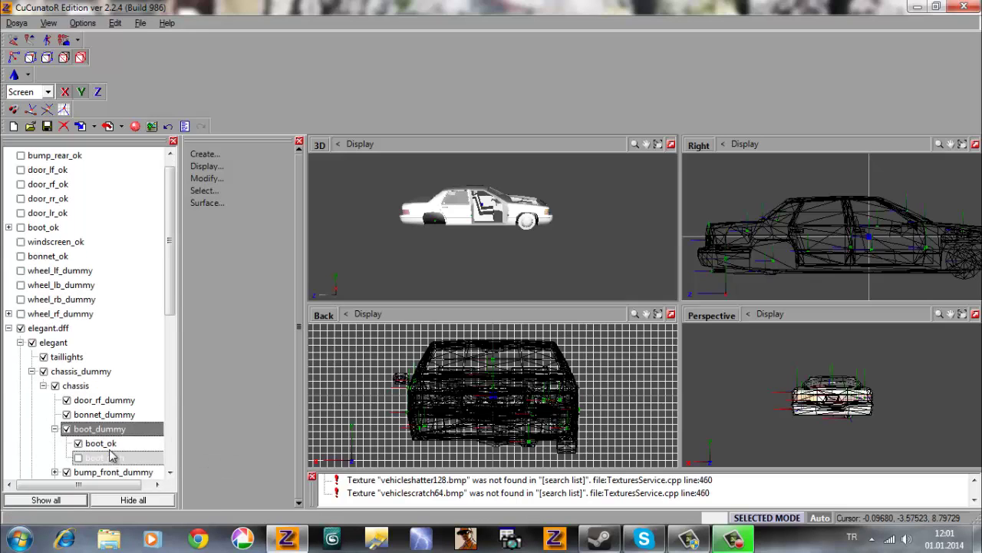
{"action": "right_click", "coordinate": [110, 443]}
{"action": "mouse_move", "coordinate": [146, 459]}
{"action": "left_click", "coordinate": [200, 461]}
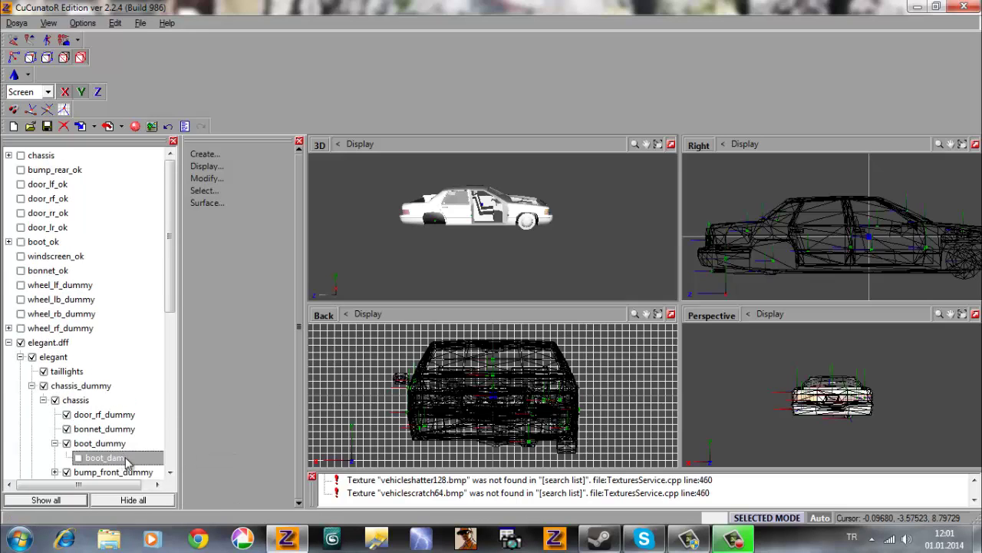
{"action": "right_click", "coordinate": [127, 461]}
{"action": "mouse_move", "coordinate": [151, 476]}
{"action": "left_click", "coordinate": [209, 476]}
Delete the intact and damaged front bumper meshes from elegant's bump_front_dummy, keeping the dummy.
{"action": "scroll", "coordinate": [87, 451], "scroll_direction": "down", "scroll_amount": 1}
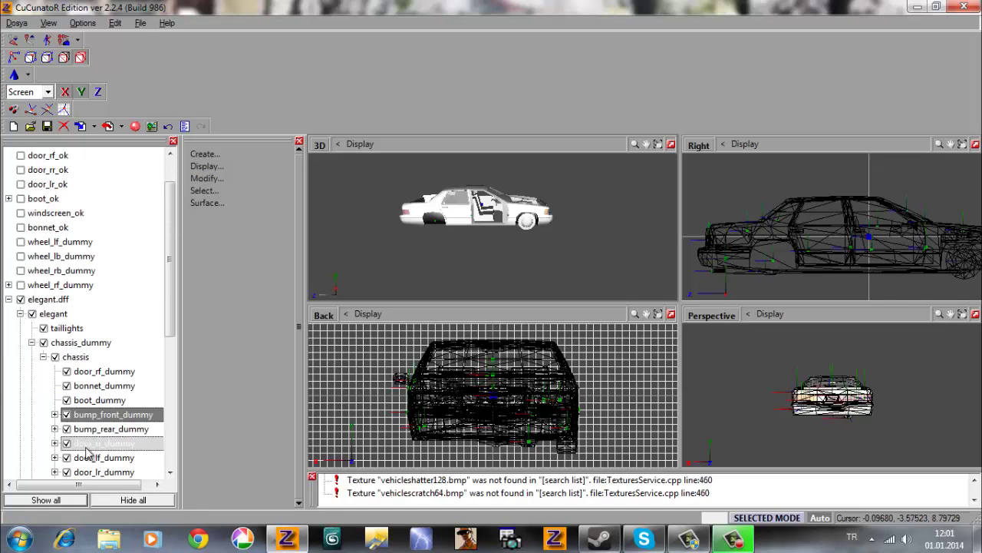
{"action": "left_click", "coordinate": [55, 414]}
{"action": "right_click", "coordinate": [102, 441]}
{"action": "mouse_move", "coordinate": [153, 457]}
{"action": "left_click", "coordinate": [197, 456]}
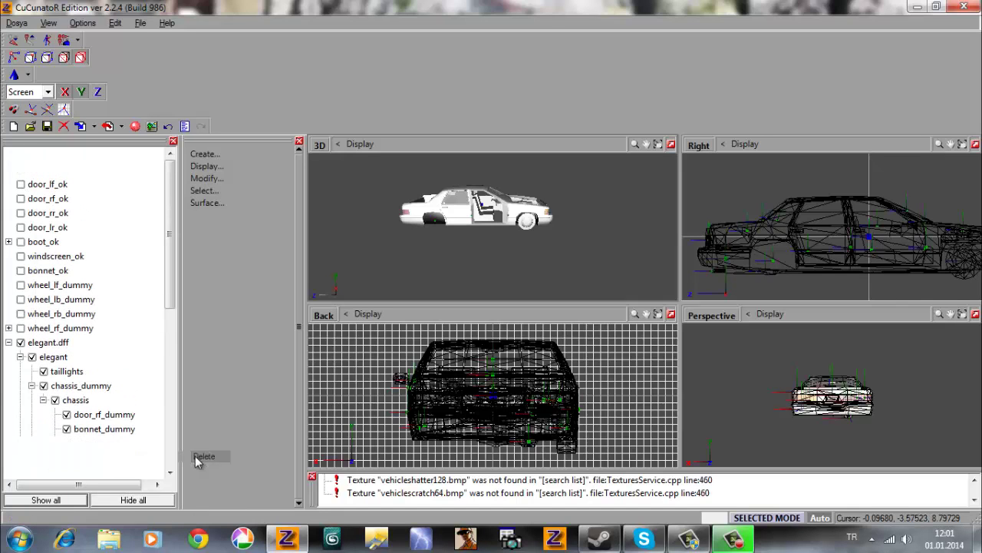
{"action": "left_click", "coordinate": [56, 458]}
{"action": "right_click", "coordinate": [116, 471]}
{"action": "mouse_move", "coordinate": [153, 432]}
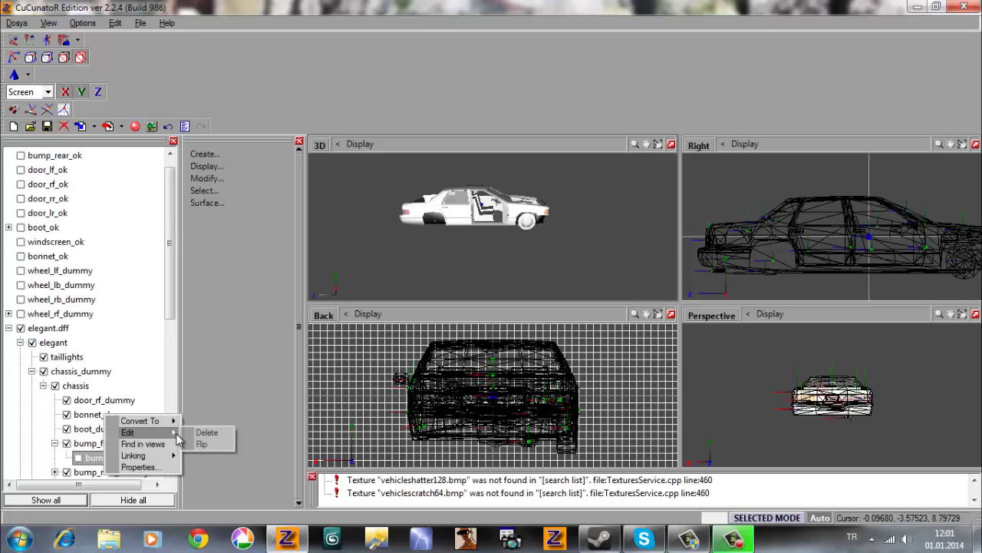
{"action": "left_click", "coordinate": [197, 432]}
Delete bump_rear_ok and bump_rear_dam from elegant's bump_rear_dummy, keeping the dummy.
{"action": "left_click", "coordinate": [55, 428]}
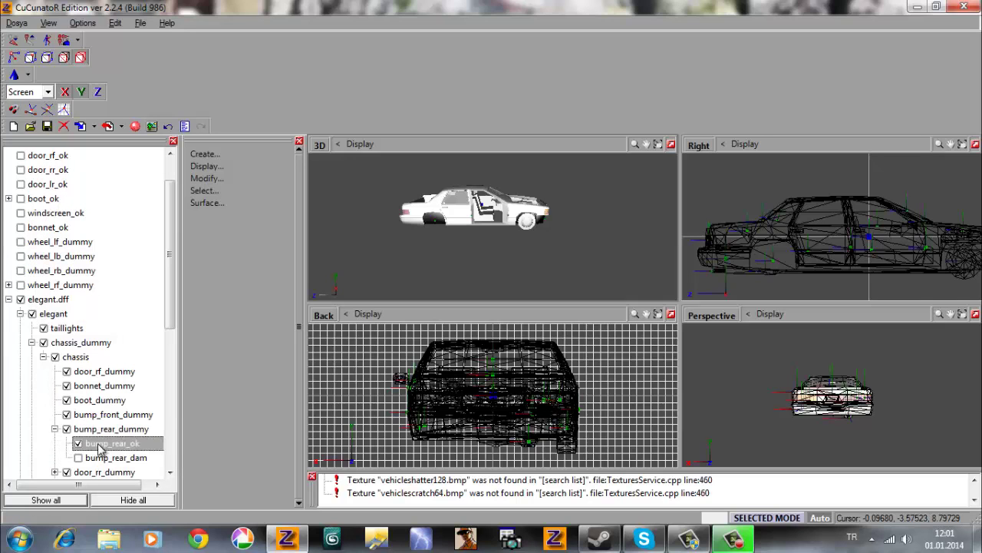
{"action": "right_click", "coordinate": [106, 445]}
{"action": "mouse_move", "coordinate": [152, 465]}
{"action": "left_click", "coordinate": [197, 464]}
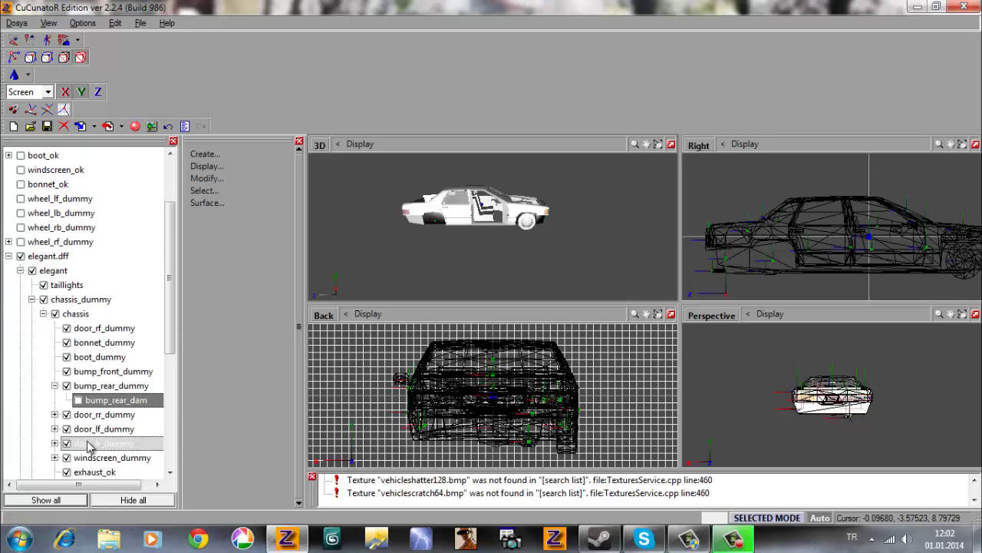
{"action": "right_click", "coordinate": [117, 400]}
{"action": "left_click", "coordinate": [192, 418]}
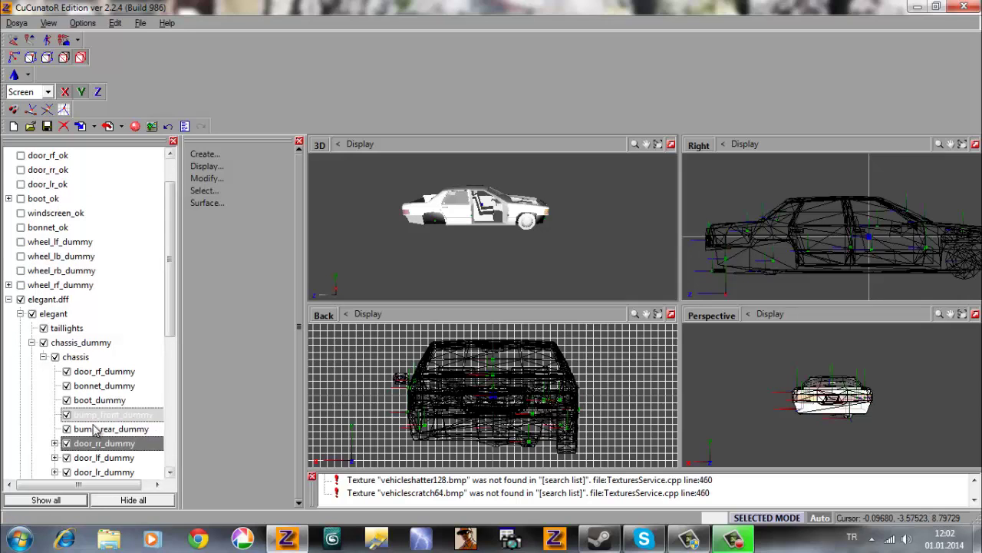
Delete the intact and damaged right rear door meshes from elegant's door_rr_dummy, keeping the dummy.
{"action": "left_click", "coordinate": [55, 440]}
{"action": "right_click", "coordinate": [103, 444]}
{"action": "left_click", "coordinate": [196, 461]}
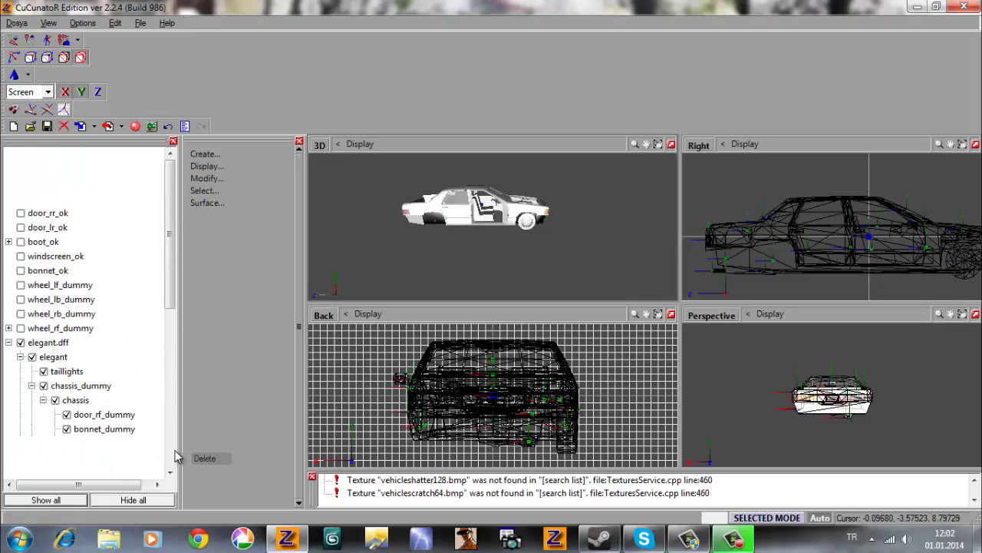
{"action": "right_click", "coordinate": [130, 367]}
{"action": "mouse_move", "coordinate": [171, 386]}
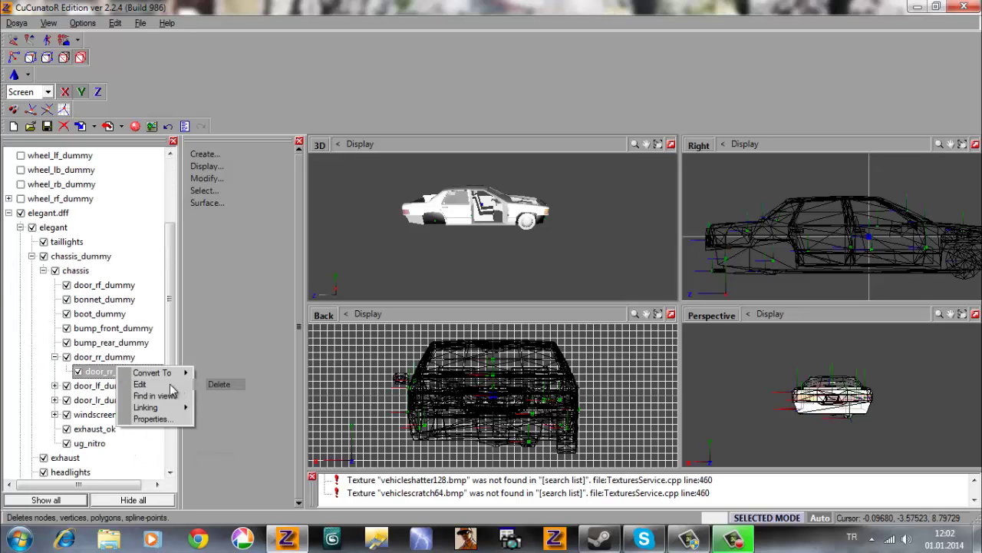
{"action": "left_click", "coordinate": [218, 384]}
Delete door_lf_ok and door_lf_dam from elegant's door_lf_dummy, keeping the dummy.
{"action": "left_click", "coordinate": [56, 415]}
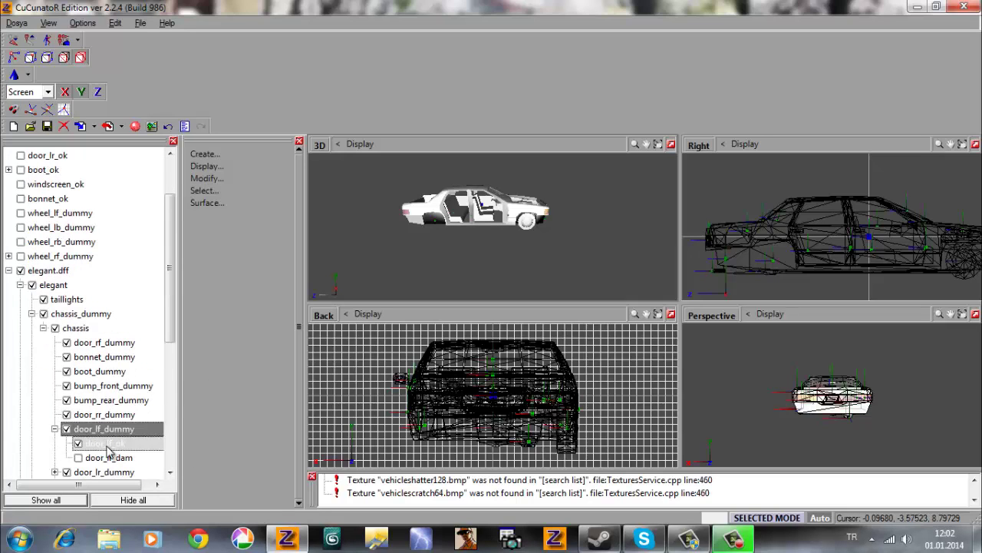
{"action": "right_click", "coordinate": [107, 444]}
{"action": "mouse_move", "coordinate": [127, 463]}
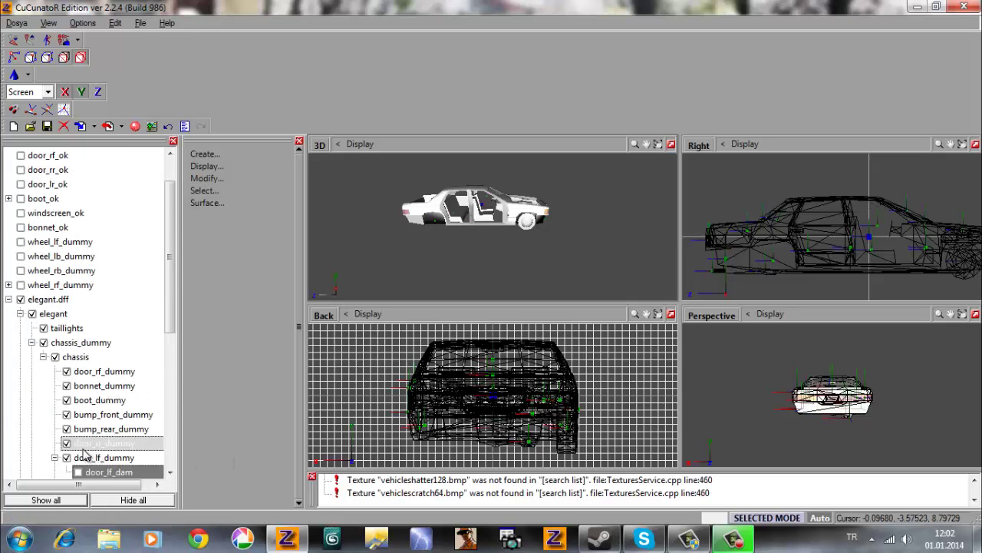
{"action": "right_click", "coordinate": [93, 466]}
{"action": "mouse_move", "coordinate": [142, 424]}
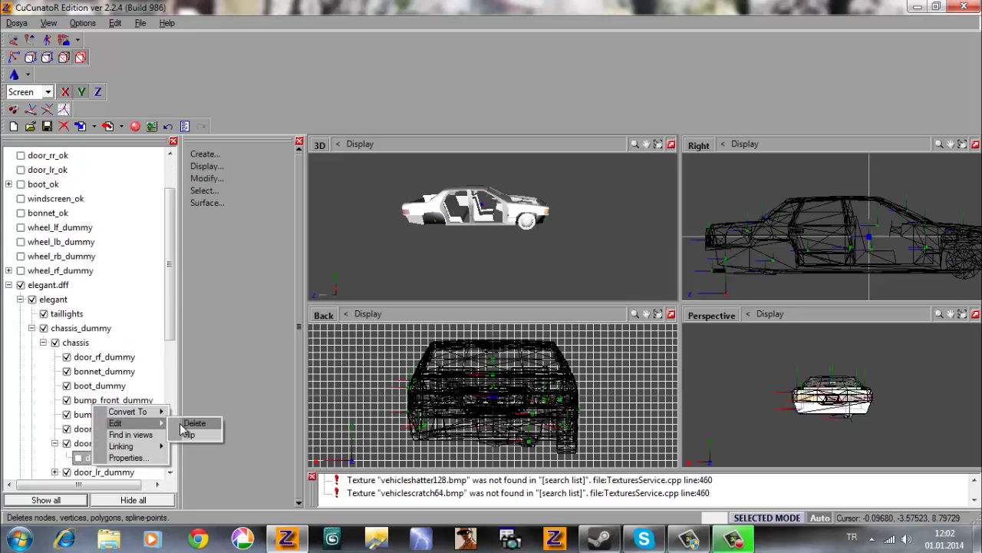
{"action": "left_click", "coordinate": [196, 423]}
Delete the intact and damaged left rear door meshes from elegant's door_lr_dummy, keeping the dummy.
{"action": "left_click", "coordinate": [92, 428]}
{"action": "left_click", "coordinate": [55, 428]}
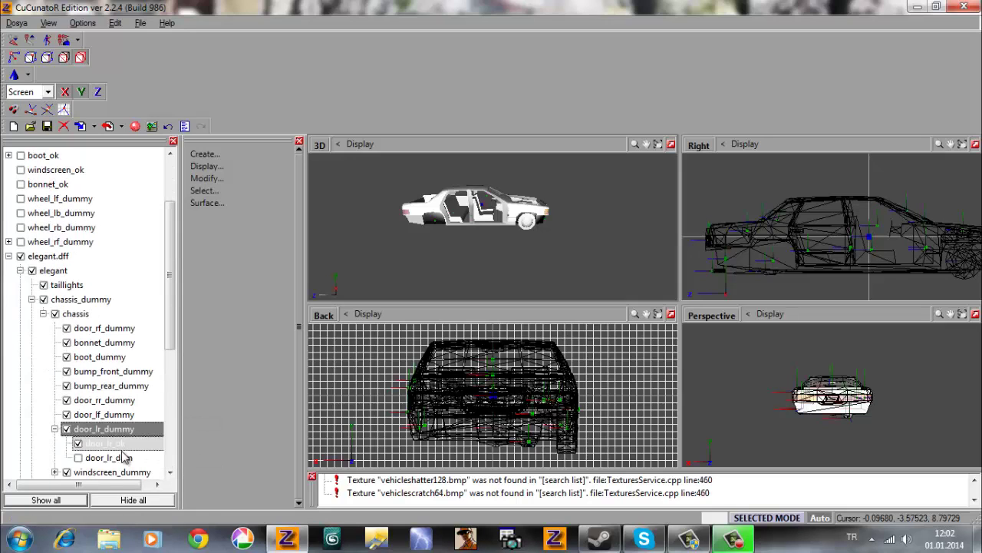
{"action": "right_click", "coordinate": [157, 445]}
{"action": "mouse_move", "coordinate": [184, 459]}
{"action": "left_click", "coordinate": [223, 459]}
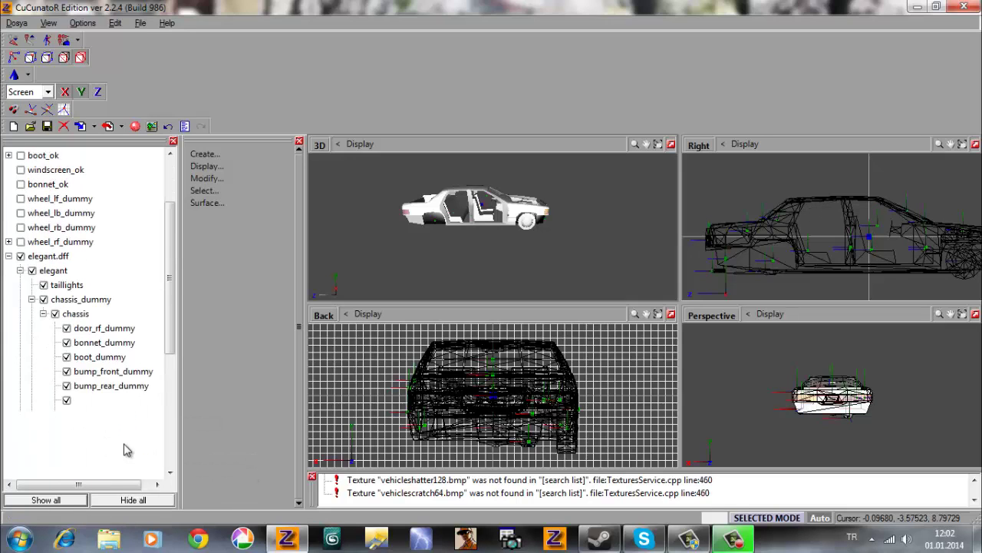
{"action": "left_click", "coordinate": [111, 443]}
{"action": "right_click", "coordinate": [112, 444]}
{"action": "mouse_move", "coordinate": [154, 459]}
{"action": "left_click", "coordinate": [215, 459]}
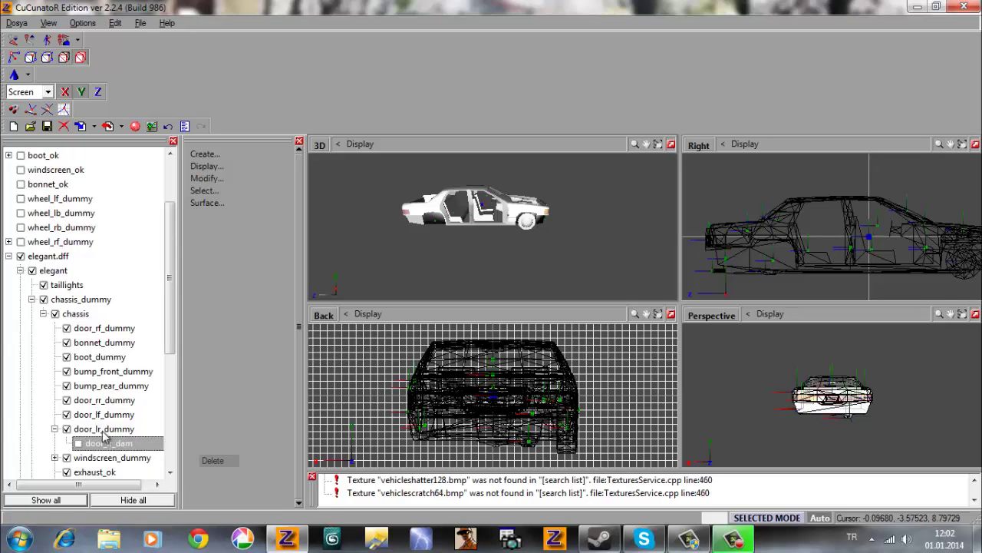
Delete windscreen_dam and windscreen_ok from elegant's windscreen_dummy, keeping the dummy.
{"action": "left_click", "coordinate": [55, 443]}
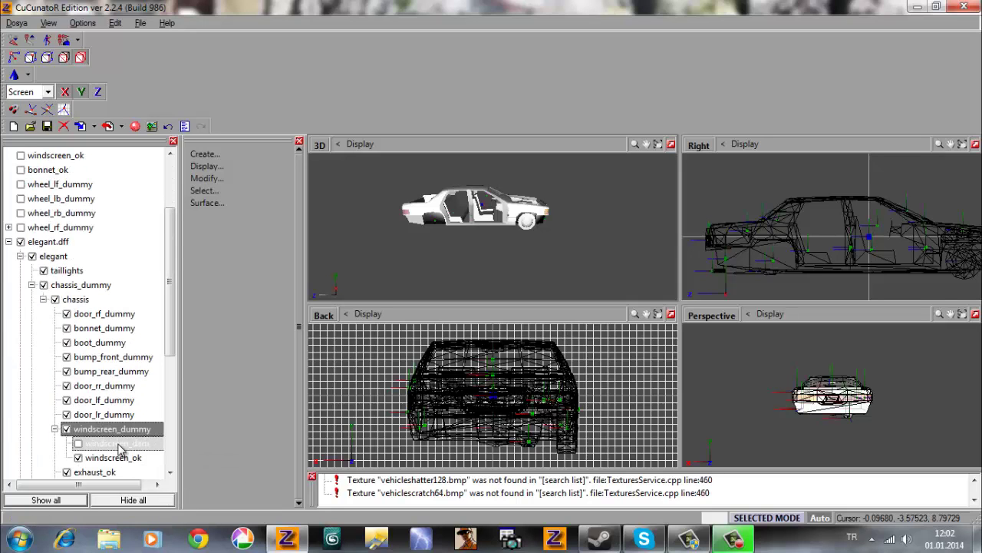
{"action": "right_click", "coordinate": [132, 444]}
{"action": "mouse_move", "coordinate": [150, 461]}
{"action": "left_click", "coordinate": [218, 460]}
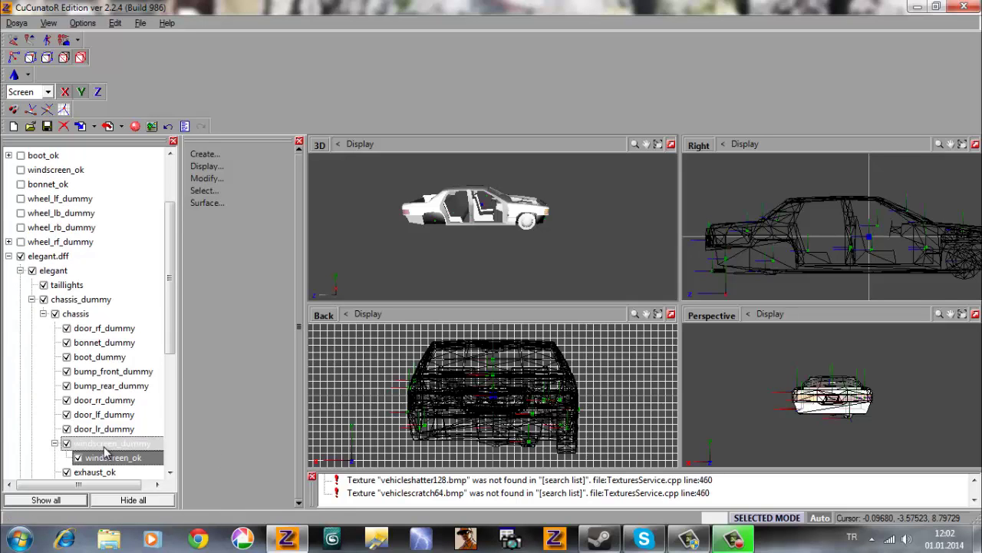
{"action": "left_click", "coordinate": [134, 458]}
{"action": "right_click", "coordinate": [134, 459]}
{"action": "left_click", "coordinate": [206, 476]}
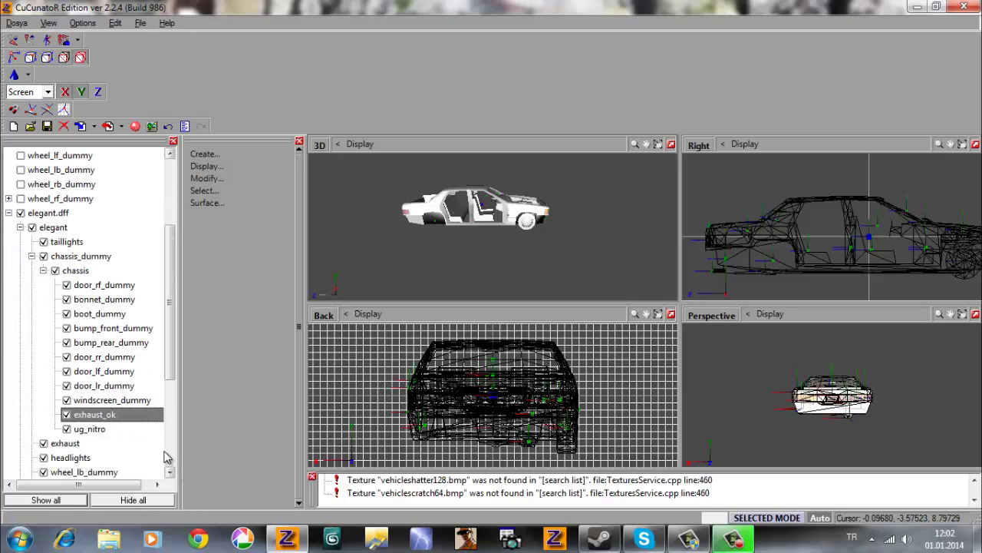
Delete exhaust_ok and ug_nitro from under elegant's chassis.
{"action": "left_click", "coordinate": [94, 415]}
{"action": "right_click", "coordinate": [89, 415]}
{"action": "mouse_move", "coordinate": [125, 430]}
{"action": "left_click", "coordinate": [178, 431]}
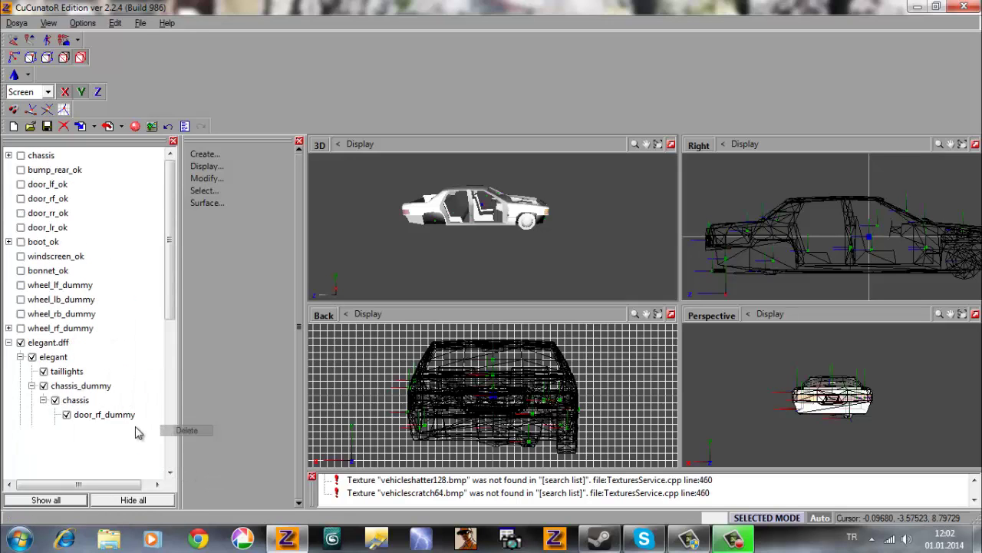
{"action": "left_click", "coordinate": [90, 462]}
{"action": "right_click", "coordinate": [89, 461]}
{"action": "left_click", "coordinate": [192, 473]}
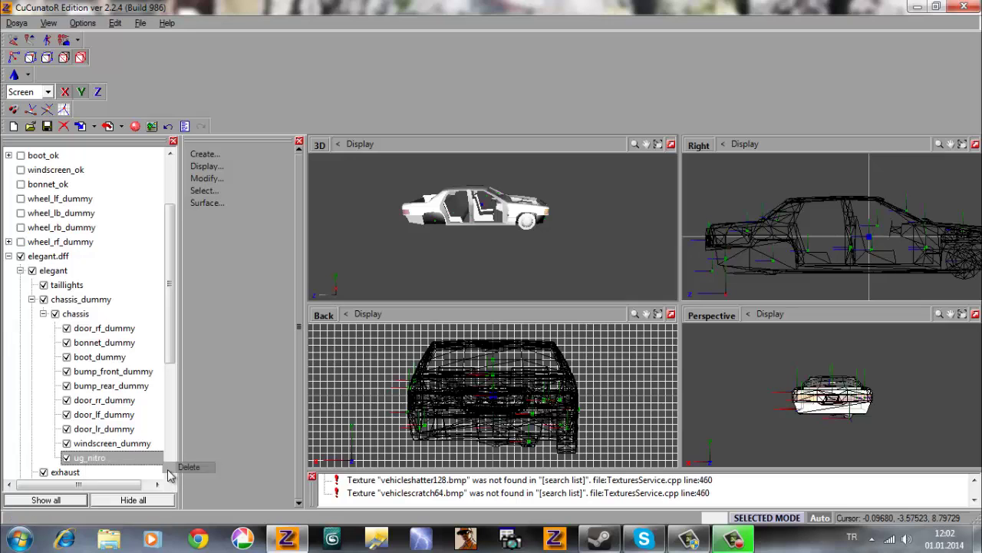
Move every child dummy out of elegant's chassis mesh, placing the boot, bonnet, bumper, windscreen and remaining door dummies except door_rf_dummy directly under chassis_dummy.
{"action": "left_click", "coordinate": [783, 251]}
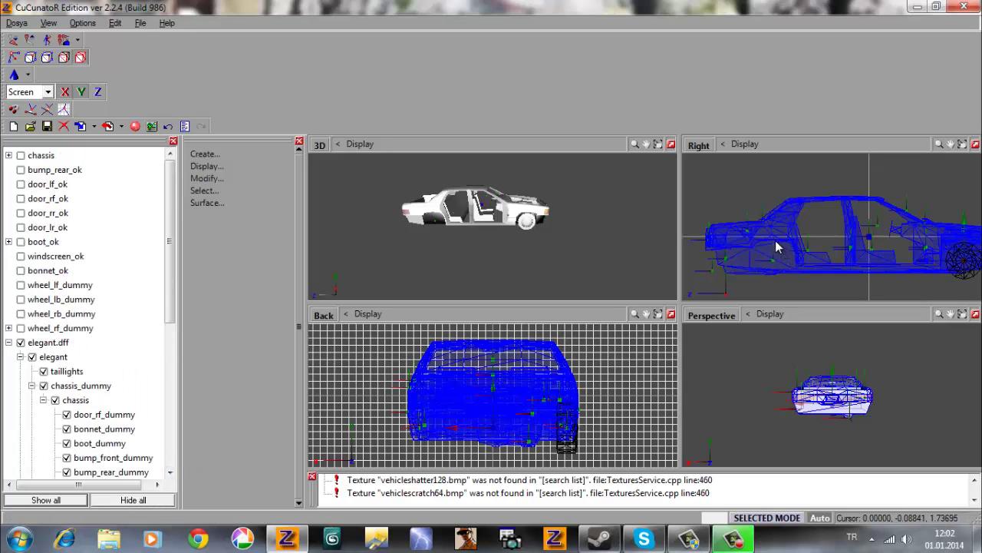
{"action": "left_click_drag", "start_coordinate": [121, 412], "coordinate": [92, 401]}
{"action": "left_click_drag", "start_coordinate": [98, 436], "coordinate": [76, 400]}
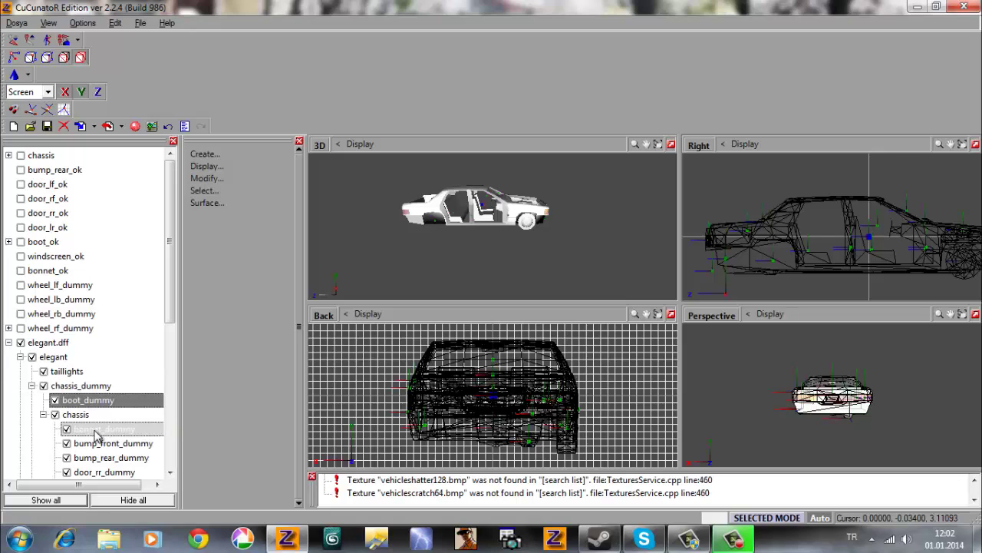
{"action": "left_click_drag", "start_coordinate": [96, 436], "coordinate": [85, 404]}
{"action": "left_click_drag", "start_coordinate": [106, 452], "coordinate": [95, 404]}
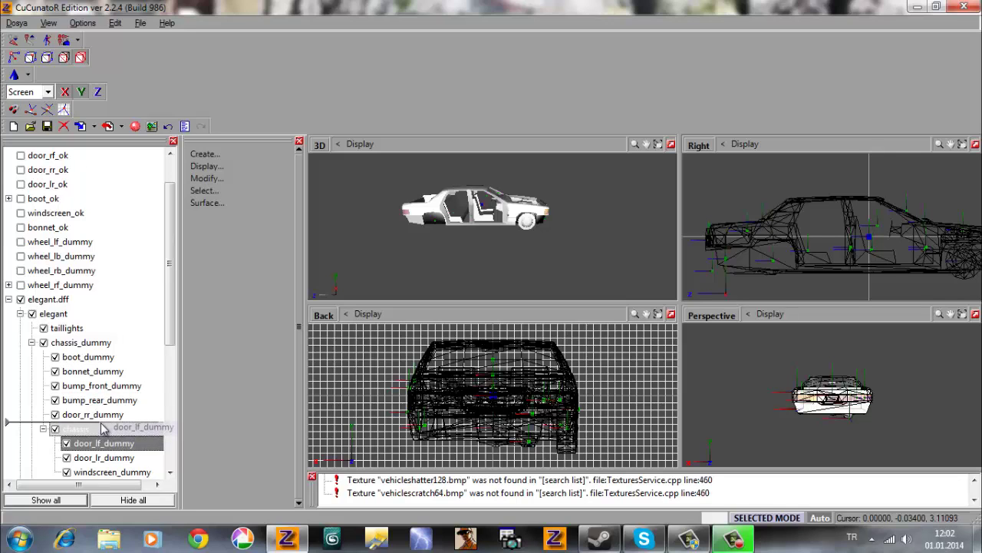
{"action": "left_click_drag", "start_coordinate": [102, 428], "coordinate": [100, 429]}
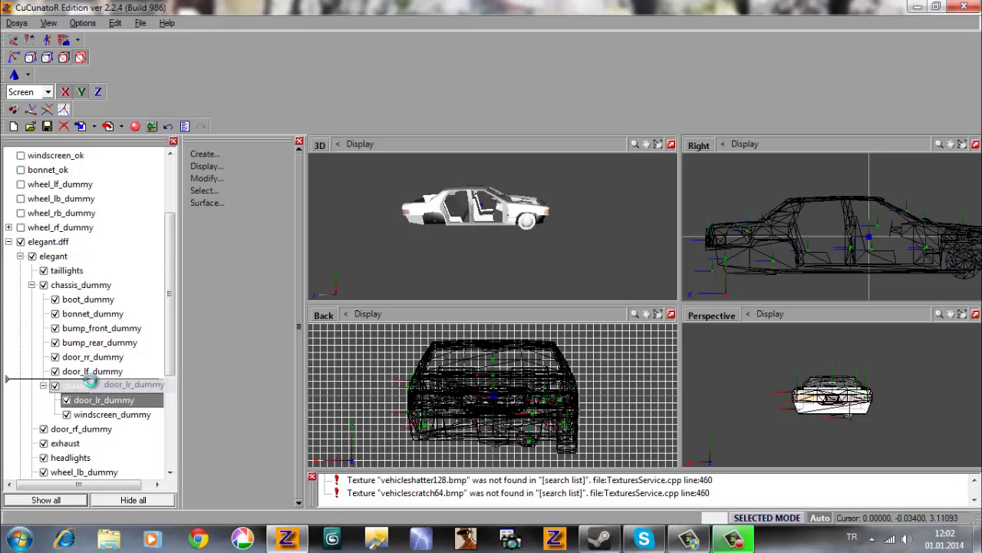
{"action": "left_click_drag", "start_coordinate": [90, 381], "coordinate": [99, 424]}
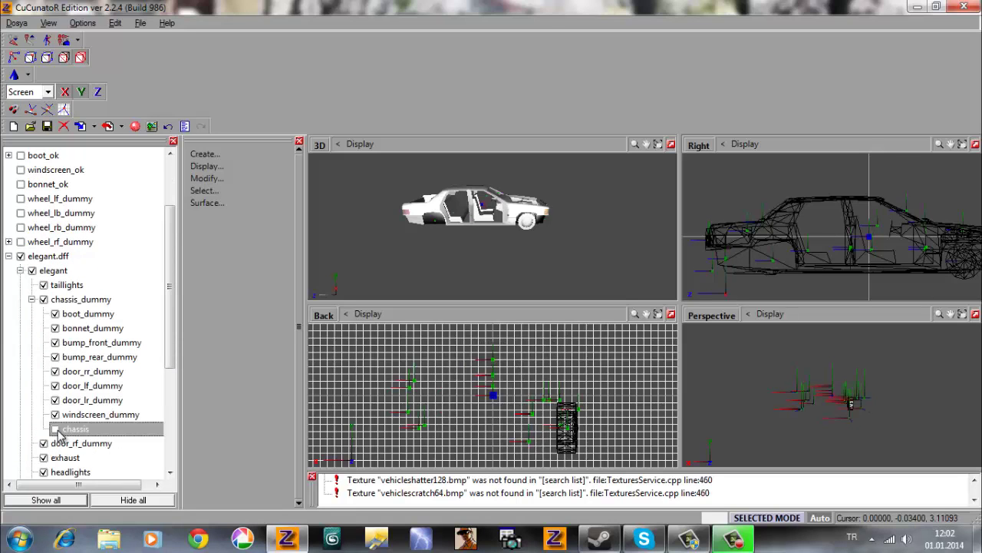
Delete the chassis mesh from elegant's chassis_dummy, keeping its sibling dummies.
{"action": "right_click", "coordinate": [67, 430]}
{"action": "mouse_move", "coordinate": [106, 450]}
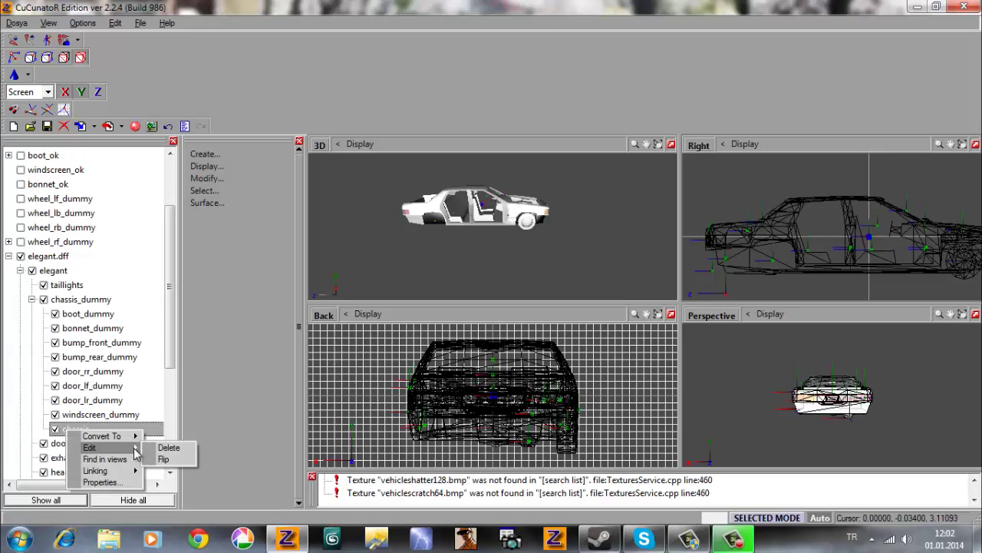
{"action": "left_click", "coordinate": [167, 447]}
Move door_rf_dummy into elegant's chassis_dummy beside the other door dummies and collapse the hierarchy.
{"action": "scroll", "coordinate": [142, 436], "scroll_direction": "down", "scroll_amount": 4}
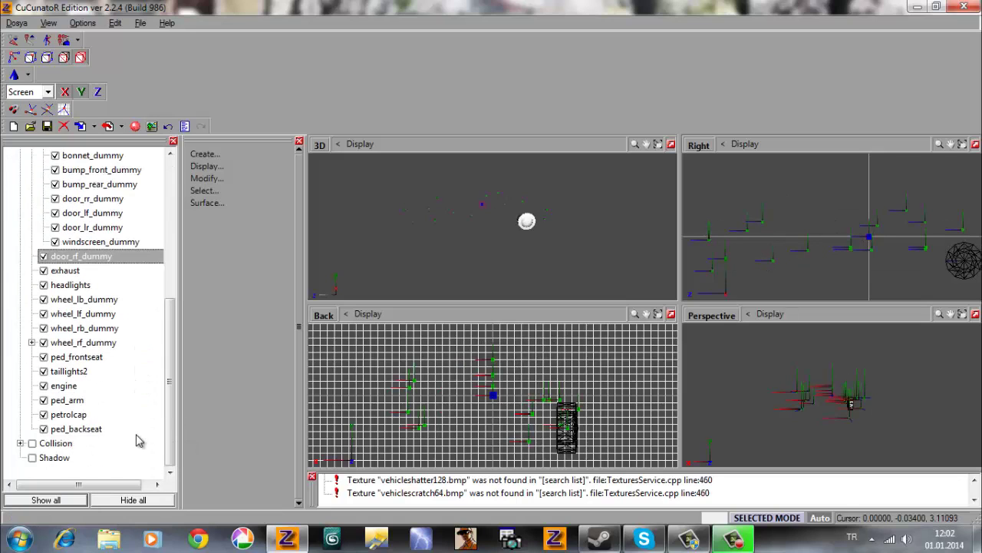
{"action": "left_click_drag", "start_coordinate": [174, 411], "coordinate": [175, 395]}
{"action": "left_click", "coordinate": [114, 290]}
{"action": "left_click_drag", "start_coordinate": [106, 287], "coordinate": [106, 236]}
{"action": "left_click_drag", "start_coordinate": [171, 298], "coordinate": [171, 313]}
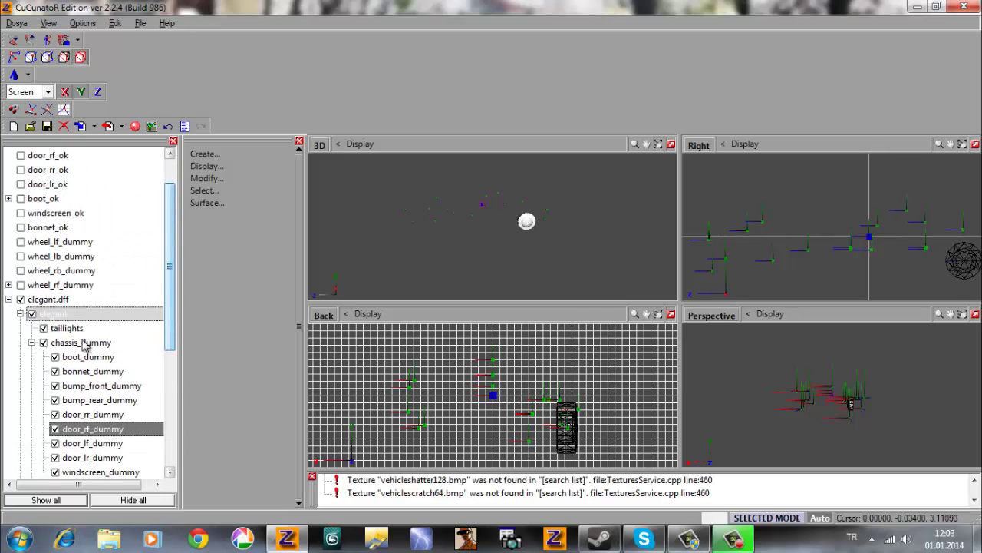
{"action": "left_click", "coordinate": [32, 343]}
{"action": "left_click", "coordinate": [20, 357]}
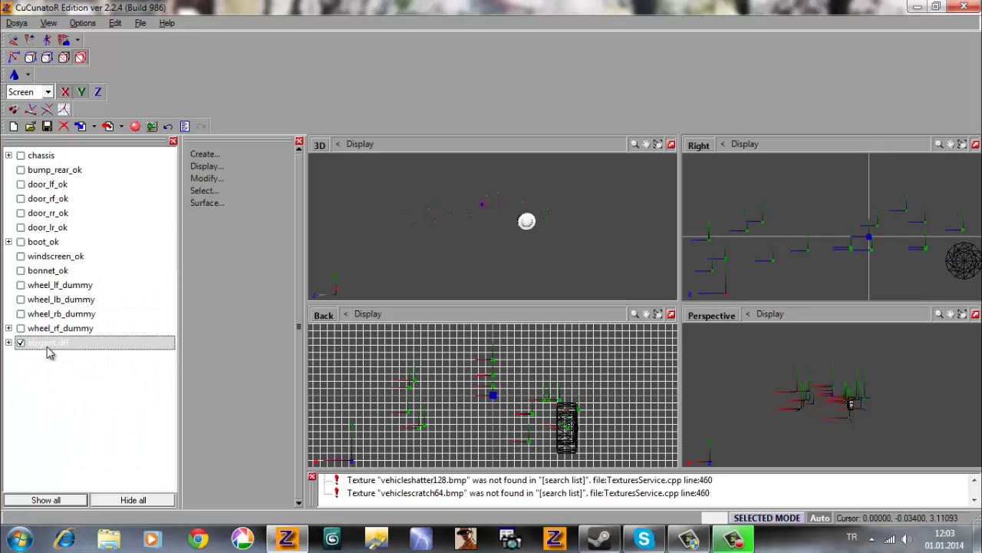
Hide all of elegant's child nodes except its four wheel dummies.
{"action": "left_click", "coordinate": [9, 342]}
{"action": "left_click", "coordinate": [20, 357]}
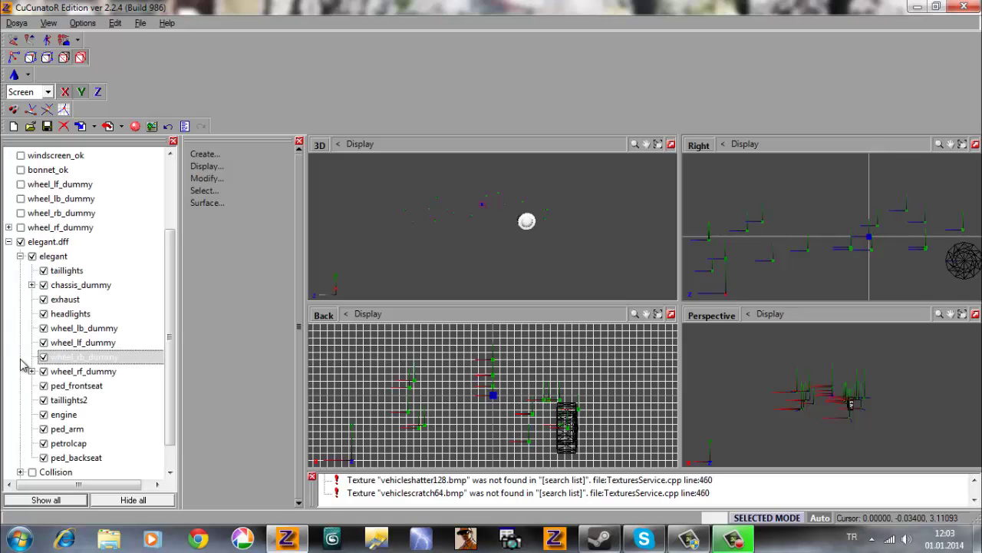
{"action": "left_click", "coordinate": [44, 457]}
{"action": "left_click", "coordinate": [44, 443]}
{"action": "left_click", "coordinate": [44, 429]}
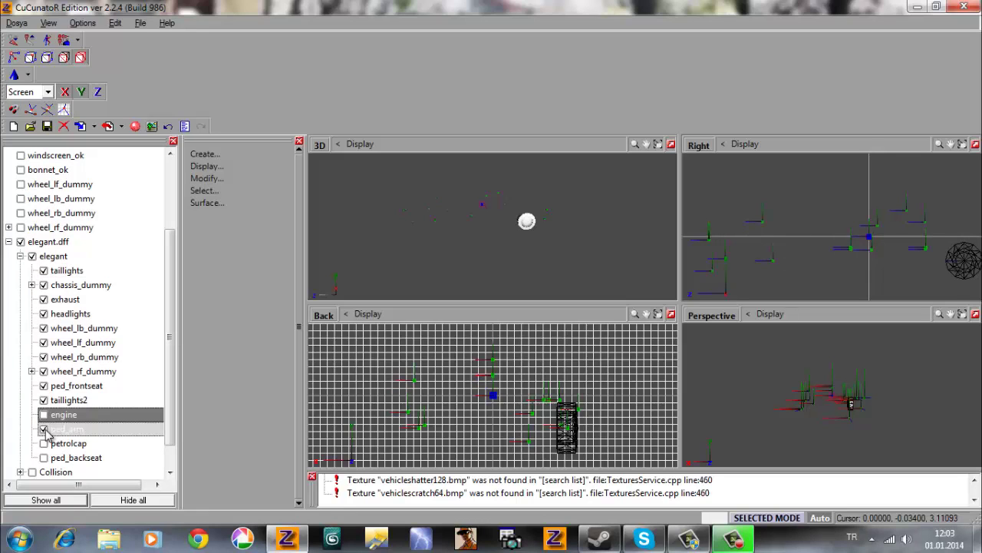
{"action": "left_click", "coordinate": [43, 414]}
{"action": "left_click", "coordinate": [43, 400]}
{"action": "left_click", "coordinate": [44, 386]}
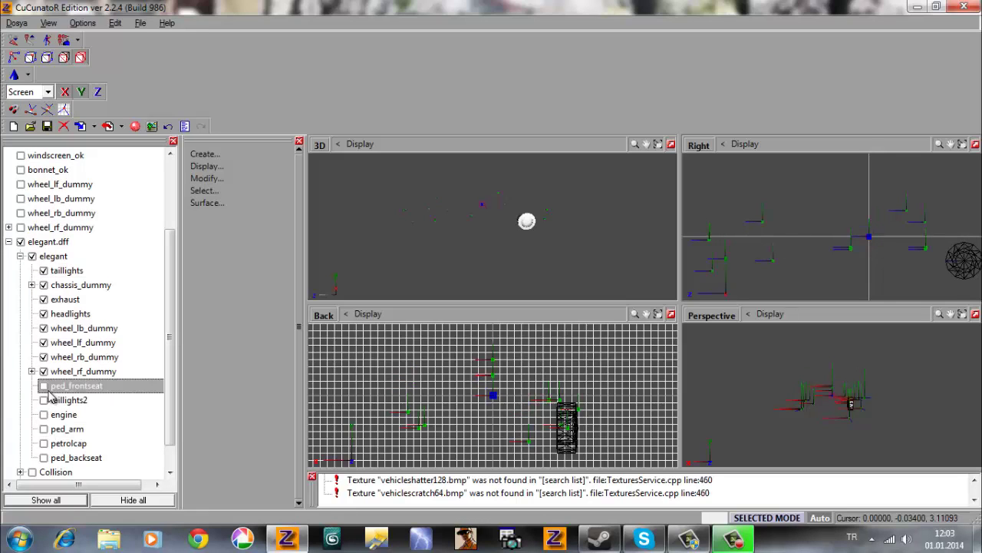
{"action": "left_click", "coordinate": [44, 314]}
{"action": "left_click", "coordinate": [44, 299]}
{"action": "left_click", "coordinate": [44, 285]}
{"action": "left_click", "coordinate": [43, 270]}
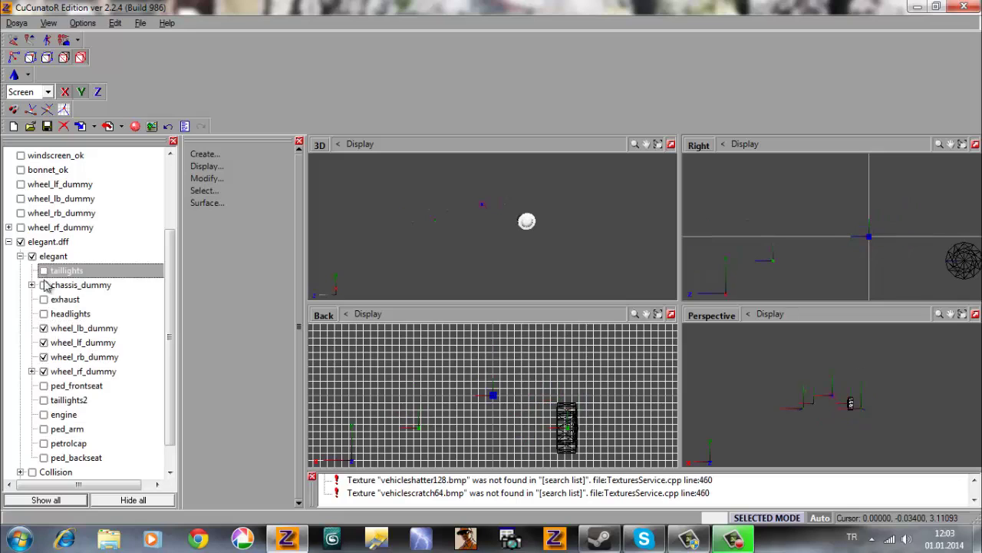
Delete elegant's original wheel_lb, wheel_lf, wheel_rb and wheel_rf dummies, including the attached wheel mesh.
{"action": "right_click", "coordinate": [67, 329]}
{"action": "mouse_move", "coordinate": [117, 333]}
{"action": "left_click", "coordinate": [160, 333]}
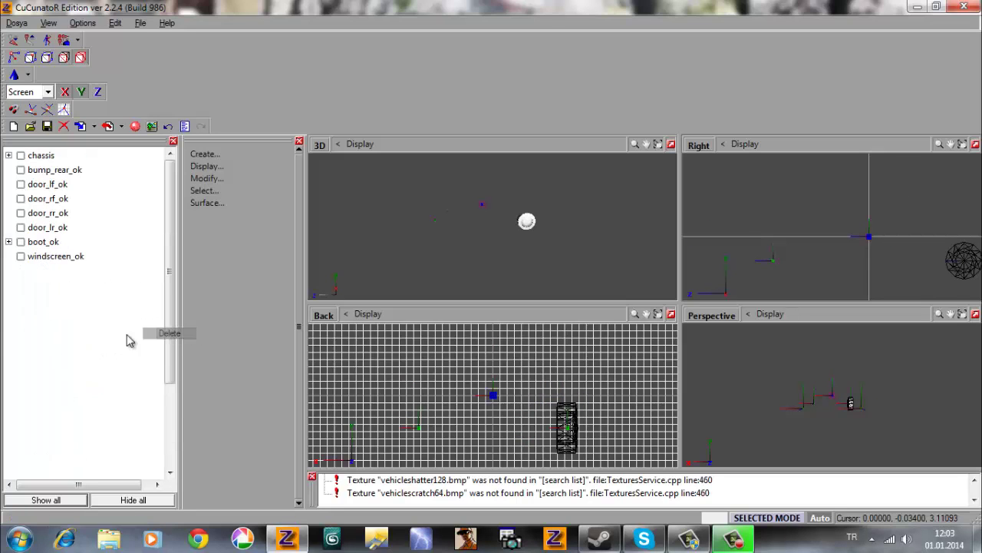
{"action": "right_click", "coordinate": [99, 428]}
{"action": "mouse_move", "coordinate": [126, 436]}
{"action": "left_click", "coordinate": [204, 437]}
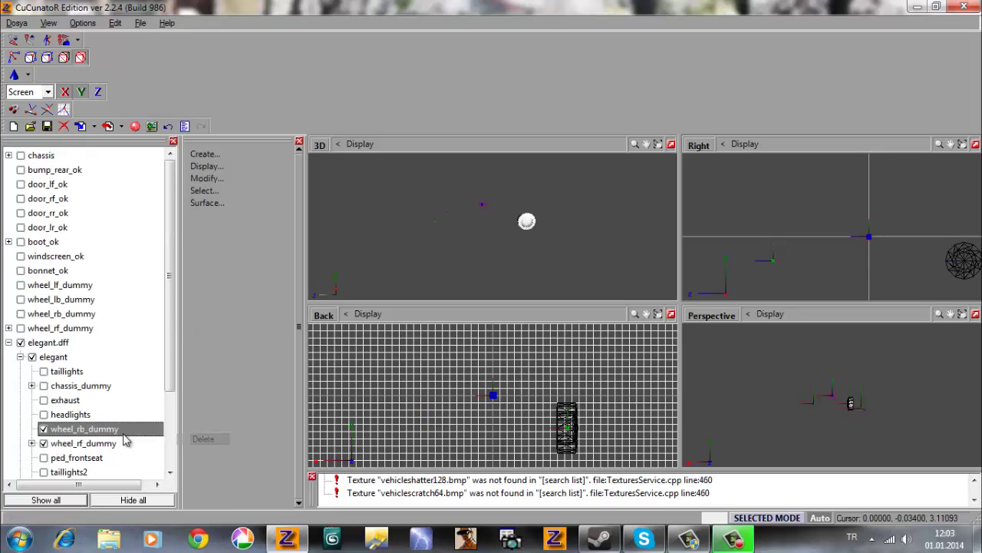
{"action": "right_click", "coordinate": [127, 434]}
{"action": "left_click", "coordinate": [204, 440]}
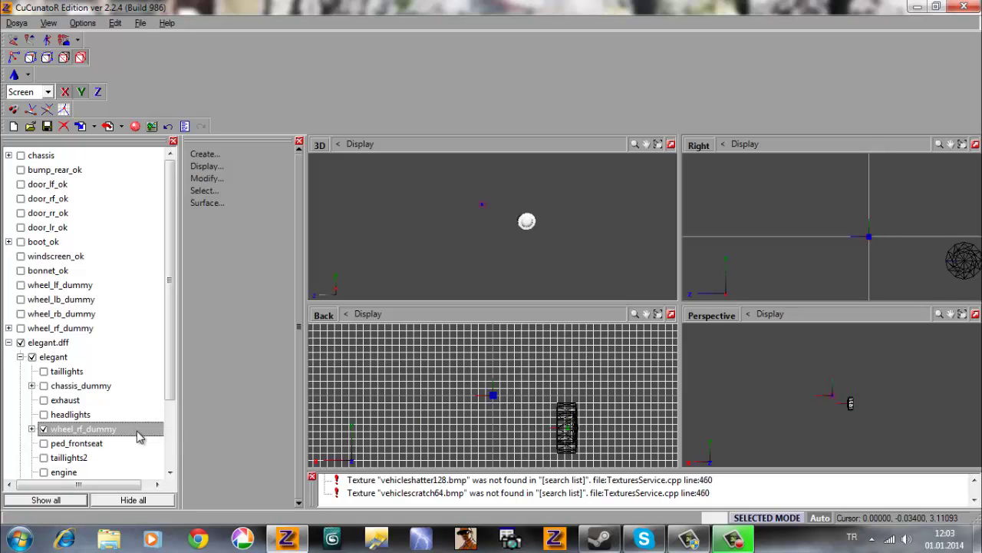
{"action": "right_click", "coordinate": [133, 430]}
{"action": "left_click", "coordinate": [221, 433]}
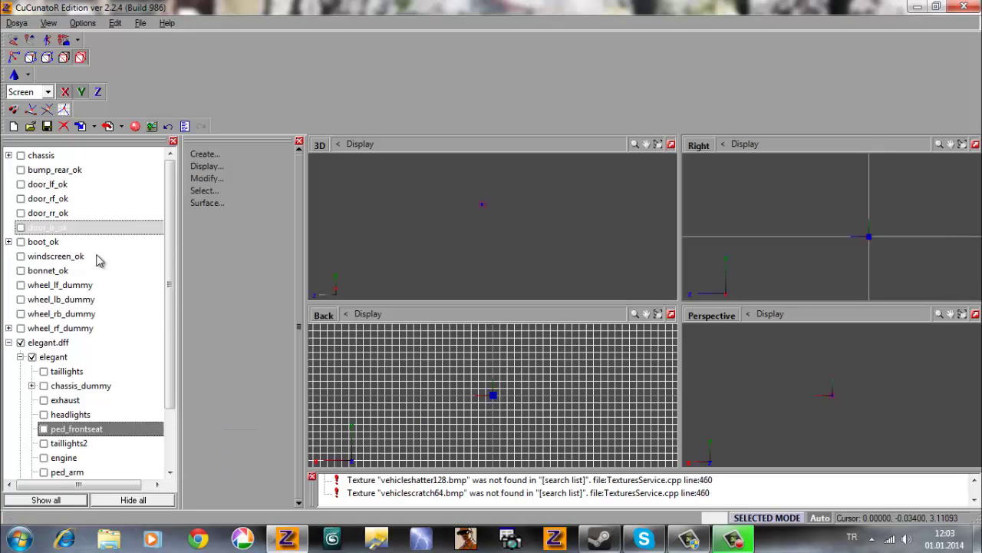
Show the Golf's four root-level wheel dummies and move them into the elegant node in place of the originals.
{"action": "left_click", "coordinate": [21, 328]}
{"action": "left_click", "coordinate": [22, 313]}
{"action": "left_click", "coordinate": [22, 300]}
{"action": "left_click", "coordinate": [22, 286]}
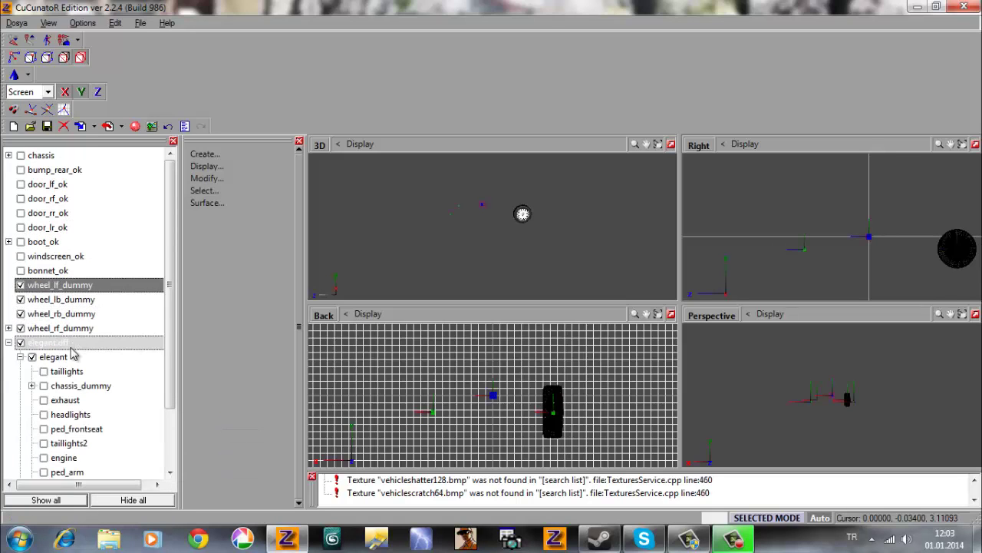
{"action": "left_click_drag", "start_coordinate": [61, 330], "coordinate": [89, 357]}
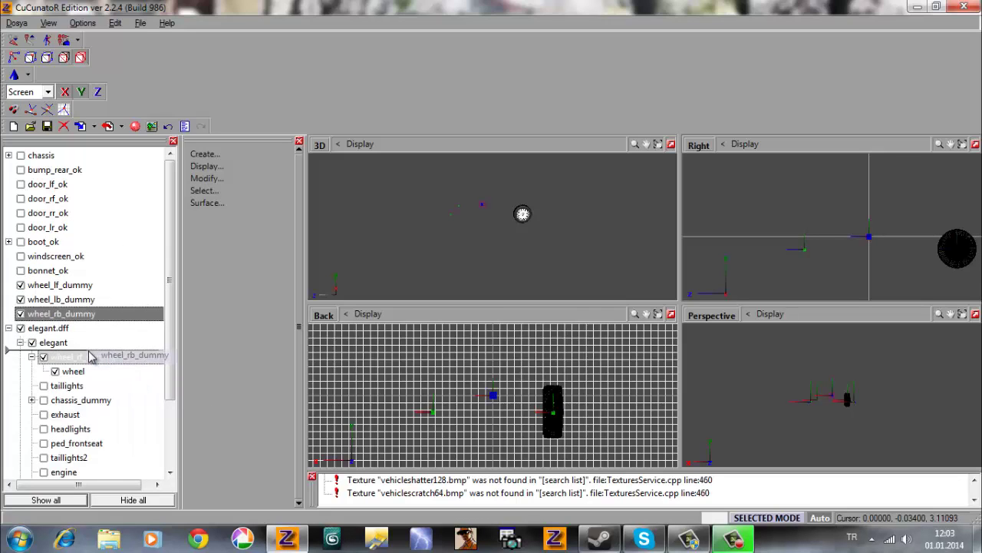
{"action": "left_click_drag", "start_coordinate": [75, 300], "coordinate": [91, 340]}
{"action": "left_click_drag", "start_coordinate": [62, 285], "coordinate": [86, 326]}
{"action": "left_click", "coordinate": [33, 357]}
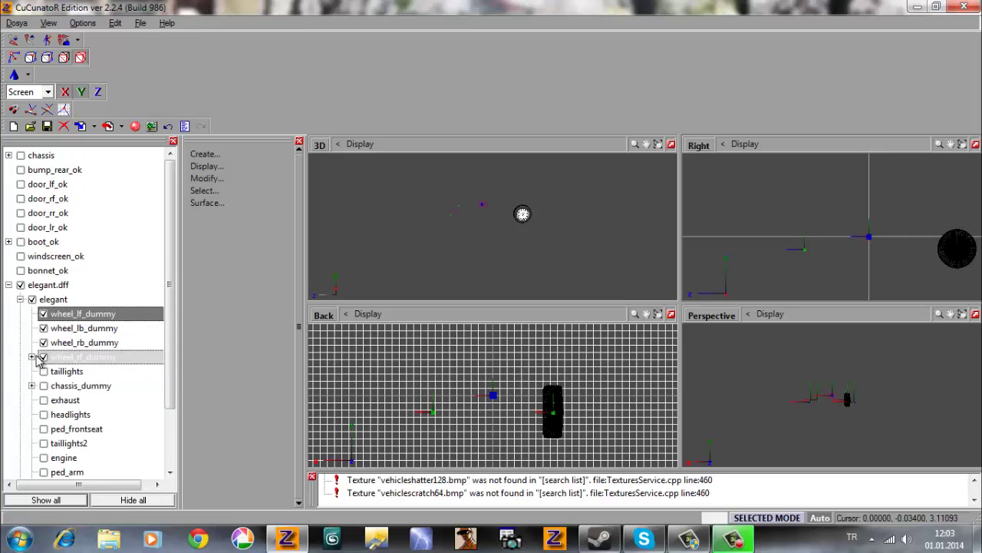
Move chassis_dummy above the wheel dummies inside elegant and hide the four wheel dummies.
{"action": "left_click_drag", "start_coordinate": [65, 386], "coordinate": [68, 311]}
{"action": "left_click", "coordinate": [43, 371]}
{"action": "left_click", "coordinate": [43, 357]}
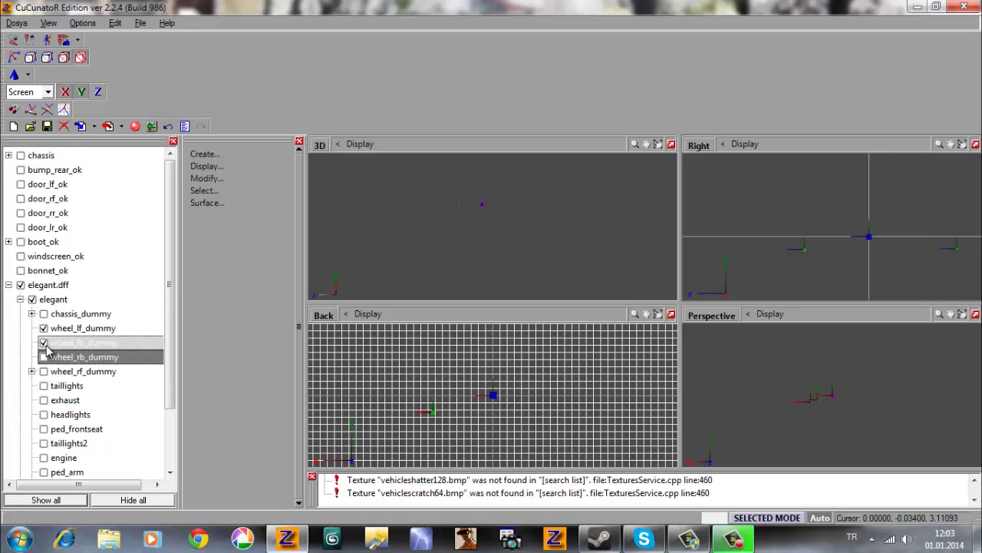
{"action": "left_click_drag", "start_coordinate": [48, 350], "coordinate": [48, 350]}
Show and expand chassis_dummy, hiding all of its child dummies except boot_dummy.
{"action": "left_click", "coordinate": [44, 314]}
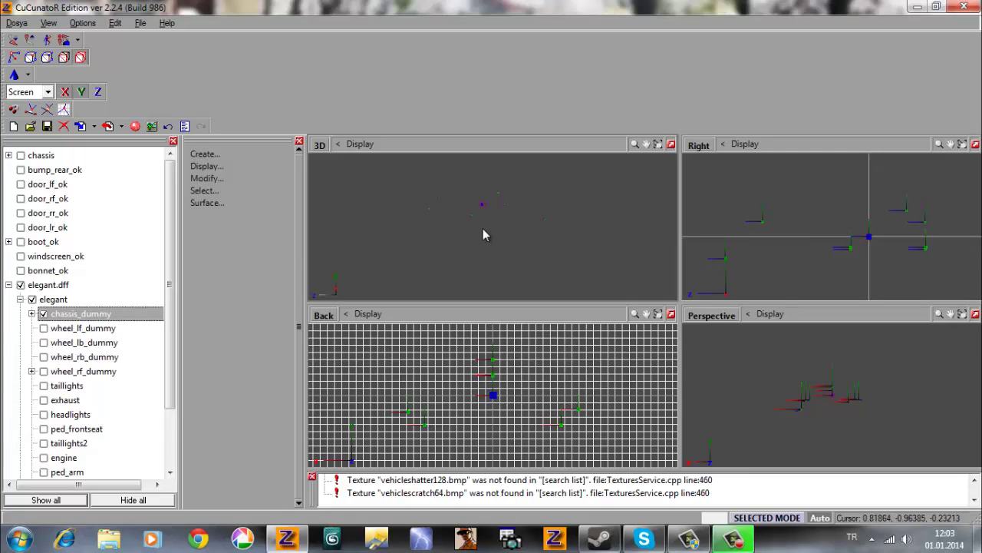
{"action": "left_click", "coordinate": [32, 314]}
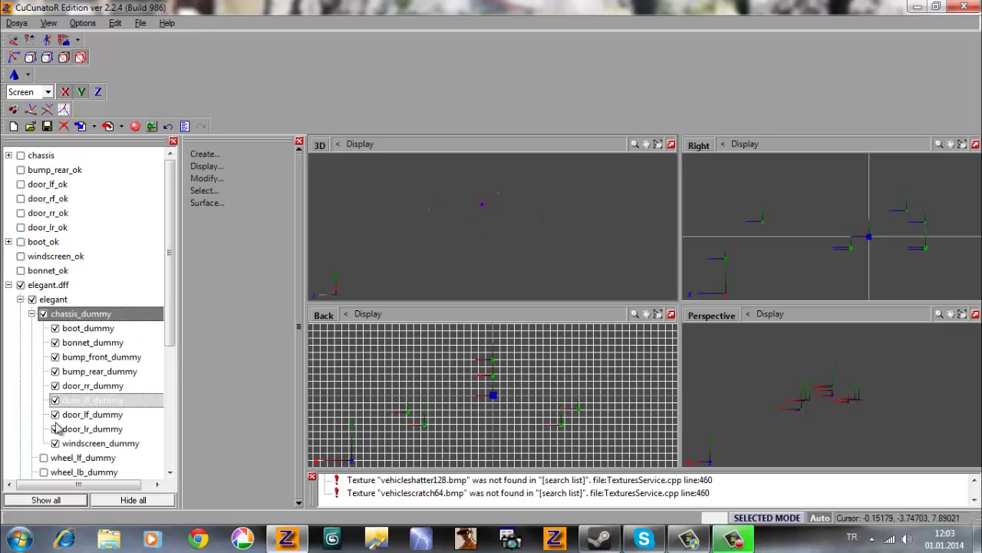
{"action": "left_click", "coordinate": [56, 444]}
{"action": "left_click", "coordinate": [56, 430]}
{"action": "left_click_drag", "start_coordinate": [60, 396], "coordinate": [59, 338]}
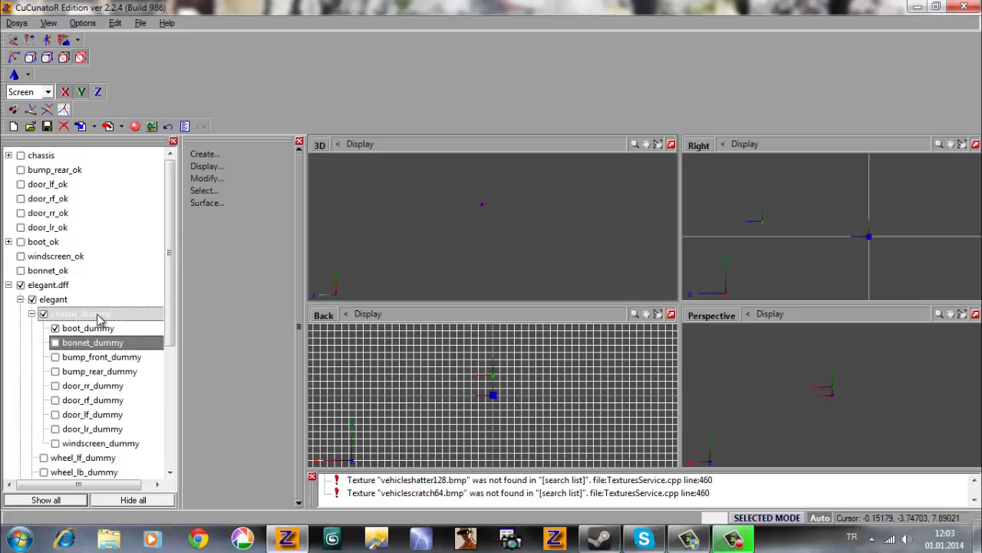
Show the boot_ok mesh and make it a child of boot_dummy under chassis_dummy.
{"action": "left_click", "coordinate": [22, 241]}
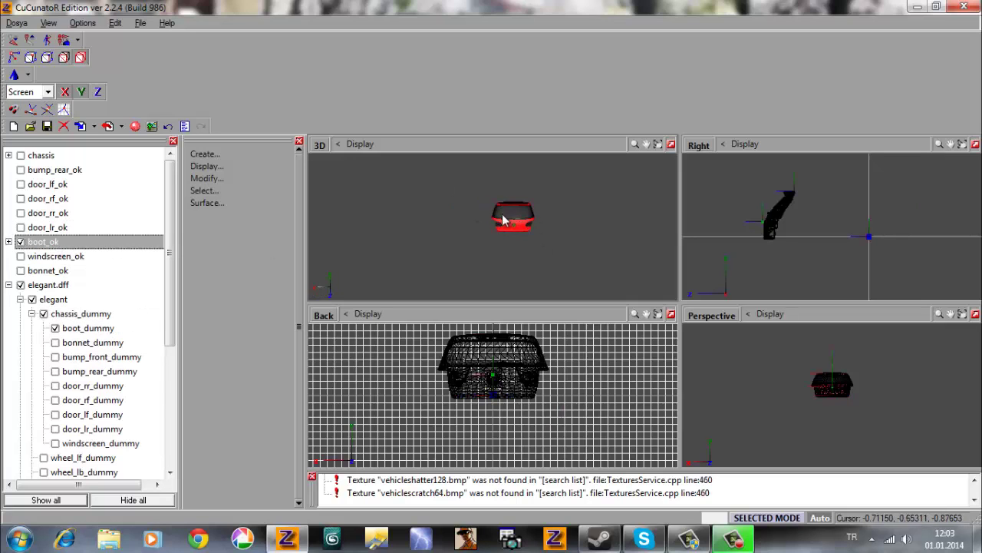
{"action": "scroll", "coordinate": [503, 221], "scroll_direction": "up", "scroll_amount": 5}
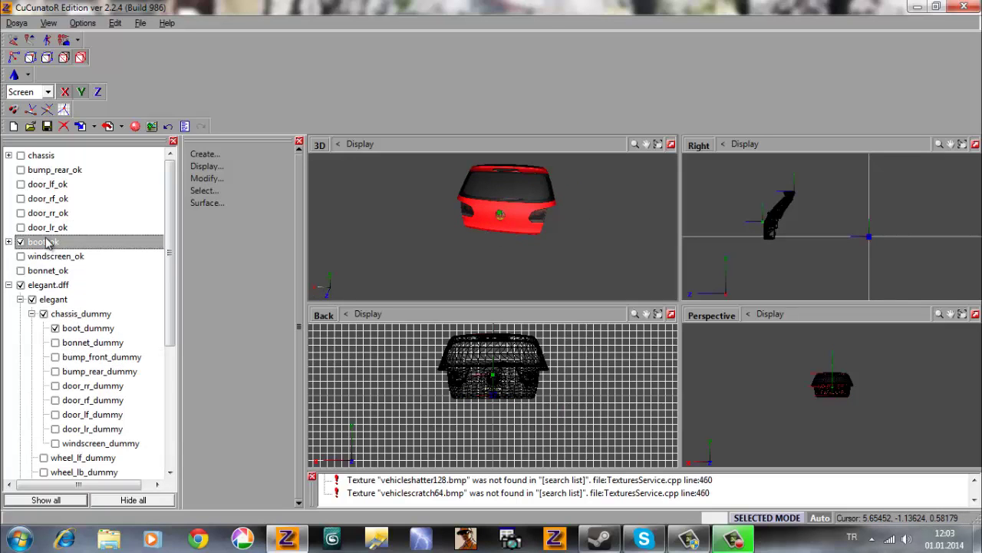
{"action": "left_click_drag", "start_coordinate": [75, 248], "coordinate": [100, 330]}
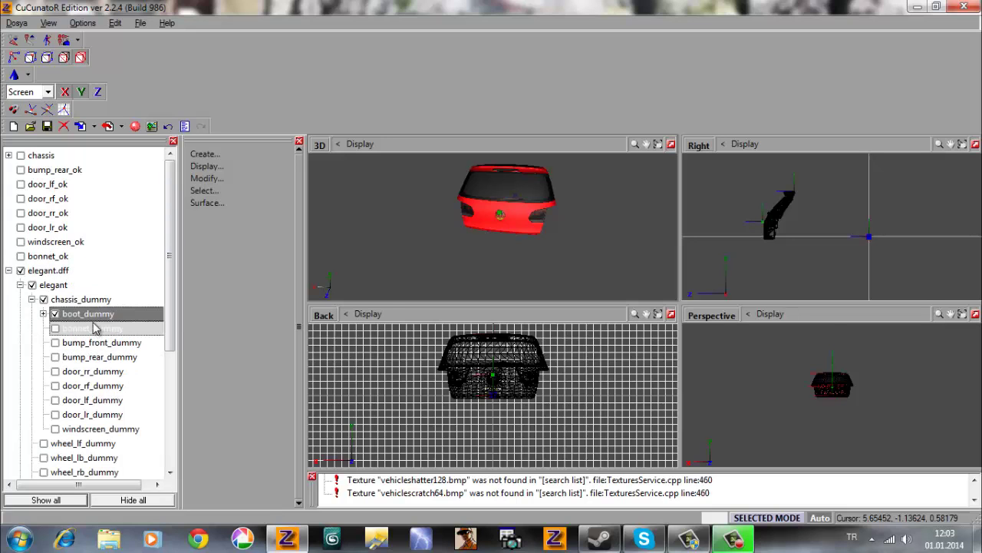
Move boot_dummy in the Right view to the hinge point at the boot mesh's upper edge.
{"action": "left_click", "coordinate": [244, 177]}
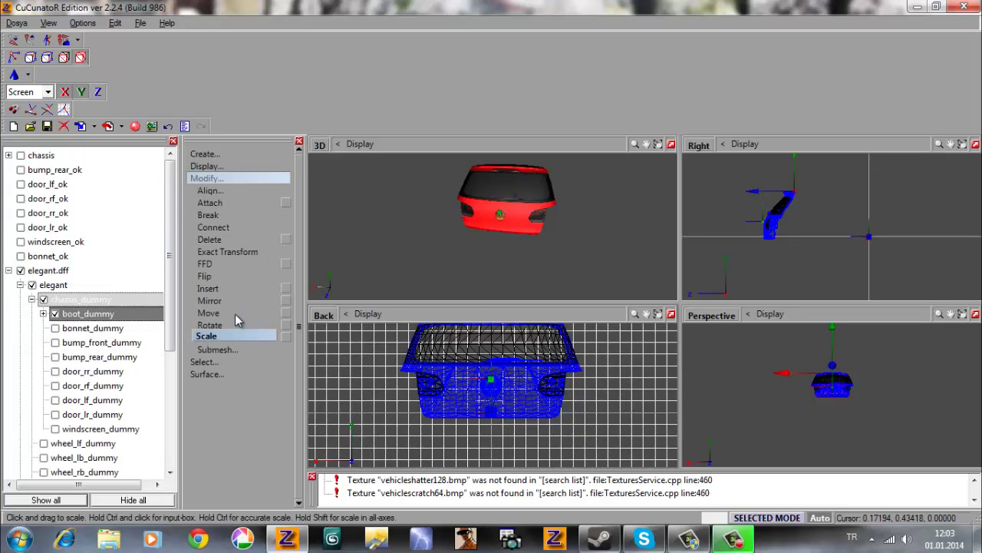
{"action": "left_click", "coordinate": [235, 314]}
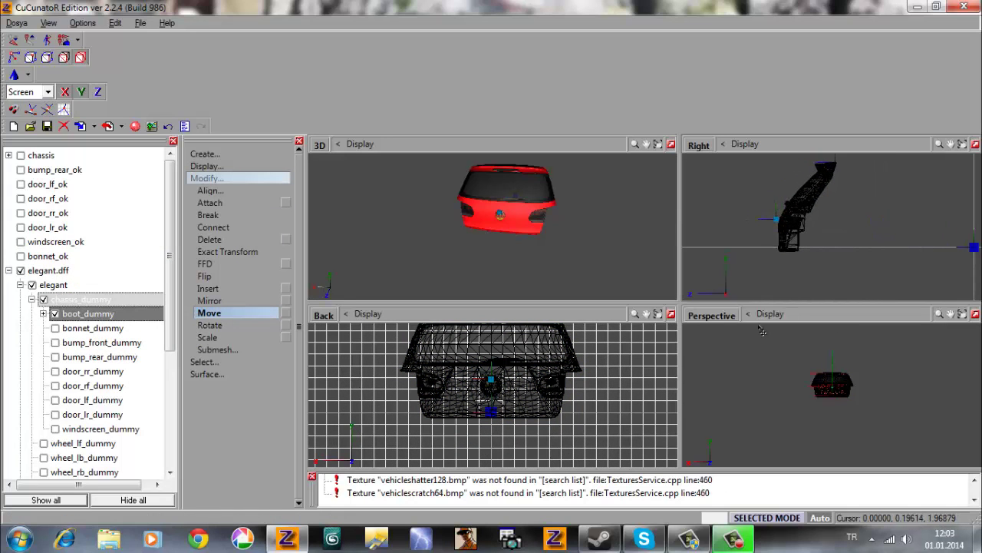
{"action": "scroll", "coordinate": [791, 223], "scroll_direction": "up", "scroll_amount": 3}
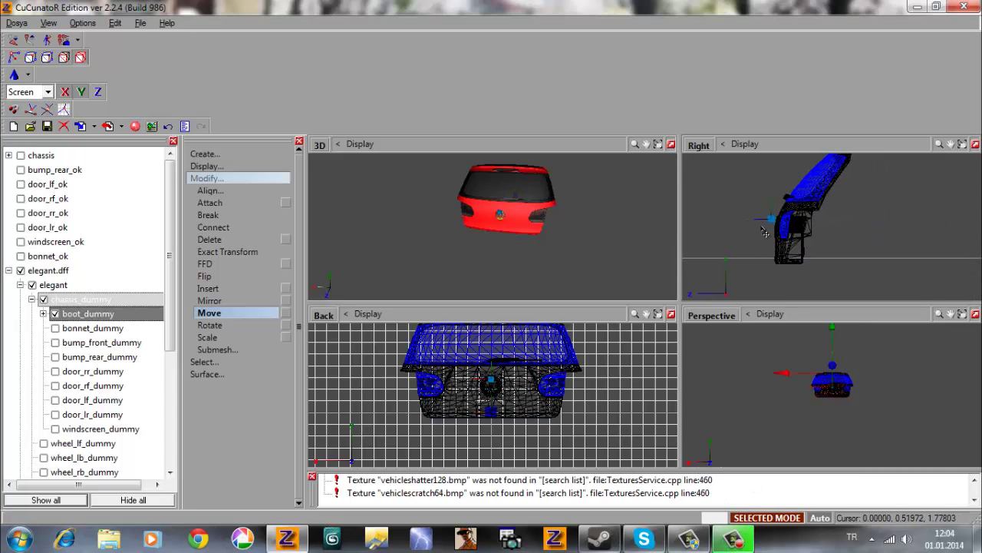
{"action": "middle_click_drag", "start_coordinate": [800, 192], "coordinate": [772, 251]}
{"action": "scroll", "coordinate": [815, 174], "scroll_direction": "up", "scroll_amount": 6}
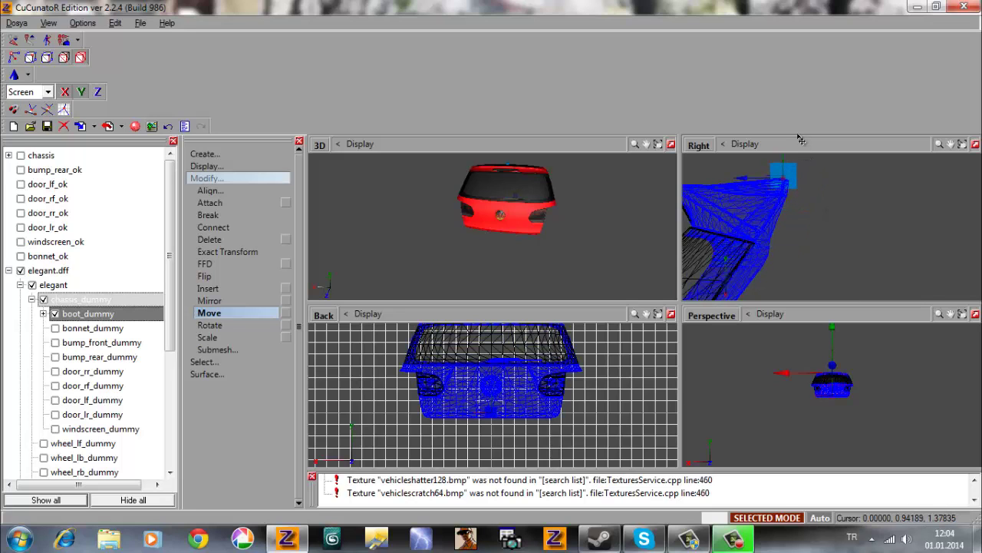
{"action": "key", "text": "space"}
{"action": "scroll", "coordinate": [373, 408], "scroll_direction": "up", "scroll_amount": 1}
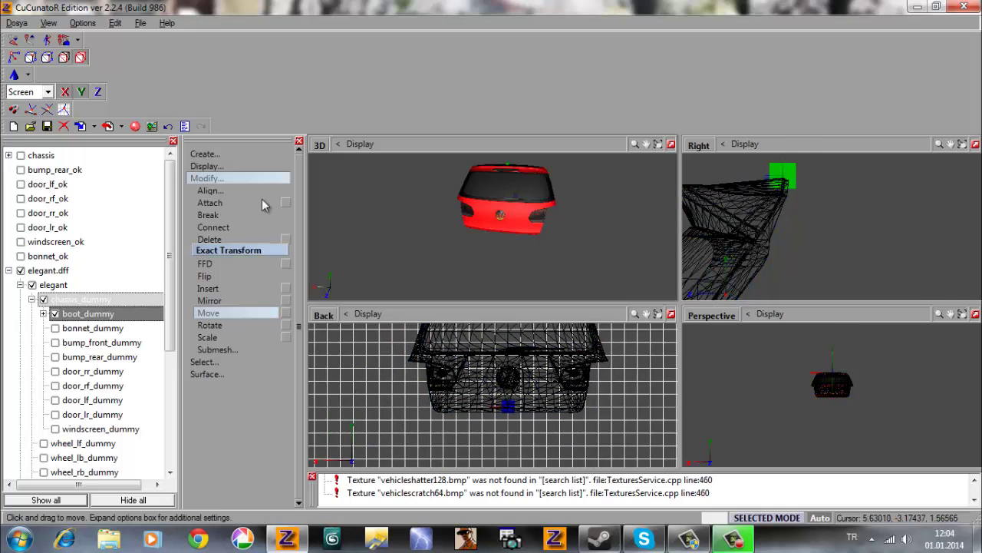
Set Local Axes to Offset with Keep Object enabled and center the boot mesh's axes on the object.
{"action": "left_click", "coordinate": [269, 167]}
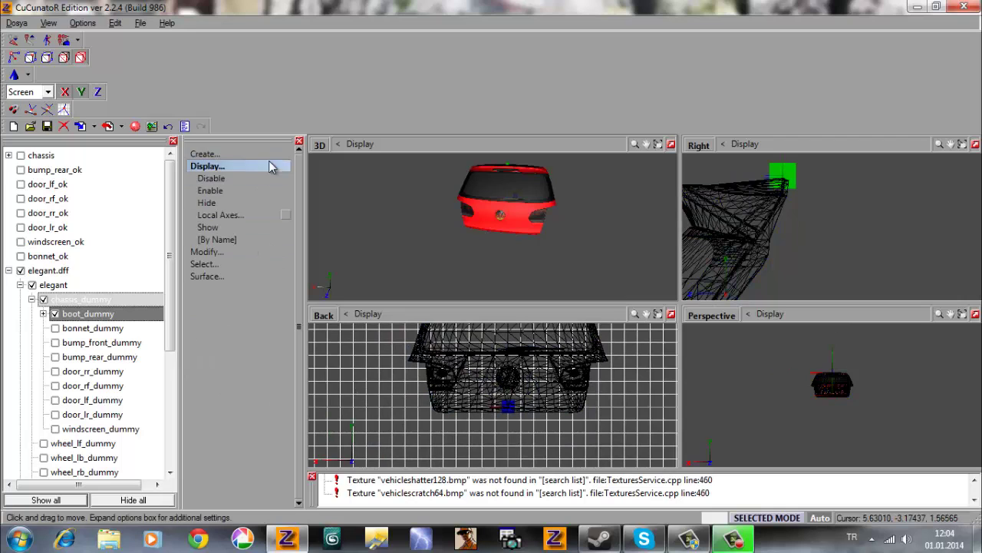
{"action": "left_click", "coordinate": [285, 215]}
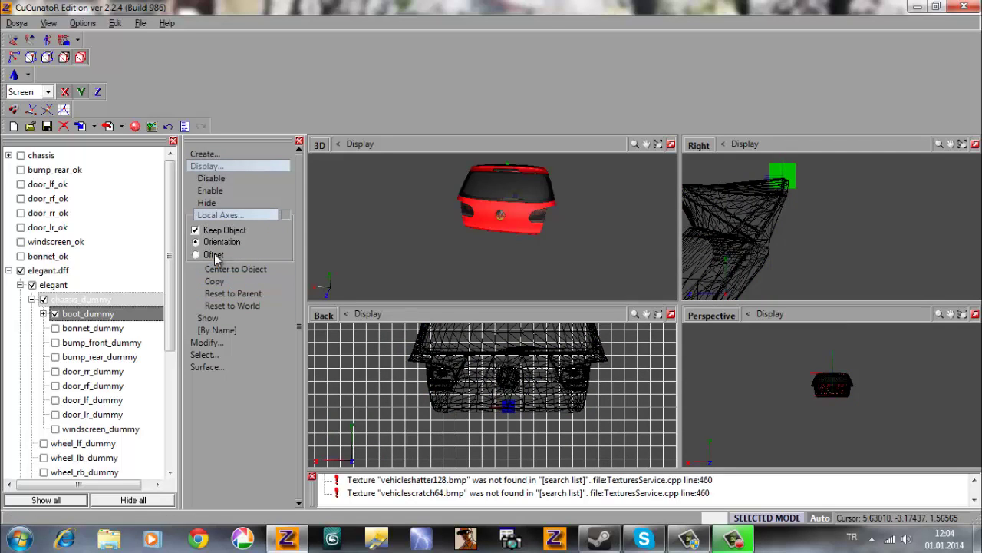
{"action": "left_click", "coordinate": [233, 304]}
{"action": "left_click", "coordinate": [232, 294]}
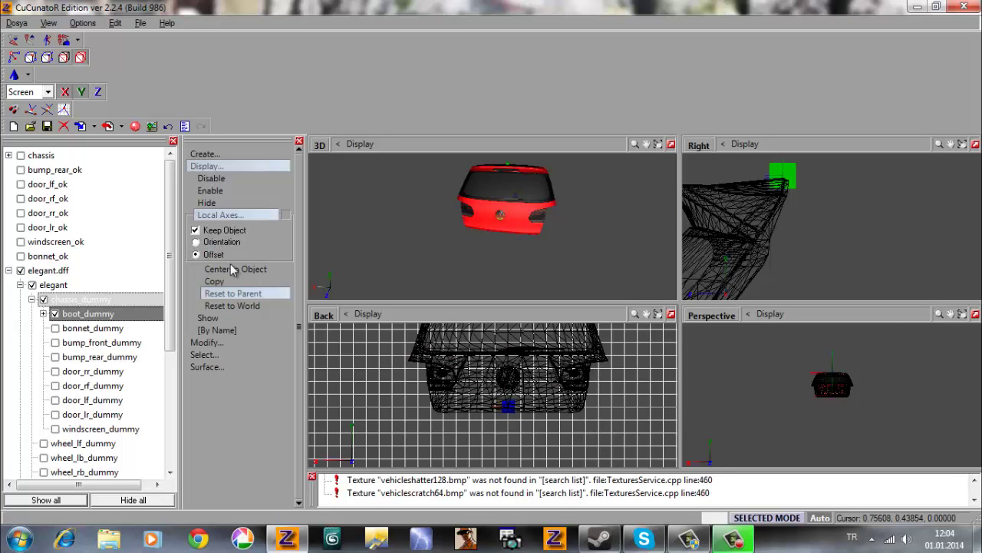
{"action": "left_click", "coordinate": [234, 269]}
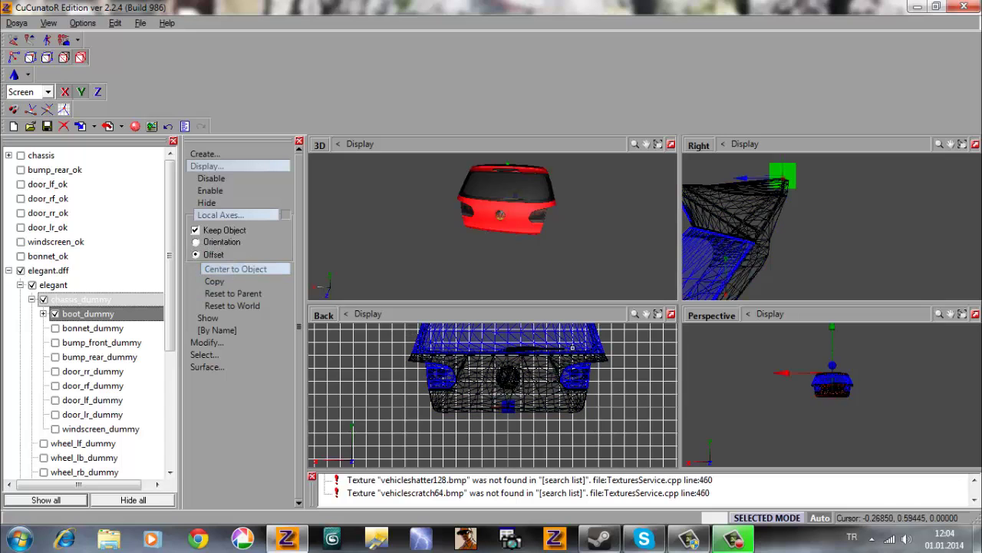
{"action": "middle_click_drag", "start_coordinate": [722, 246], "coordinate": [860, 202]}
{"action": "scroll", "coordinate": [865, 232], "scroll_direction": "down", "scroll_amount": 3}
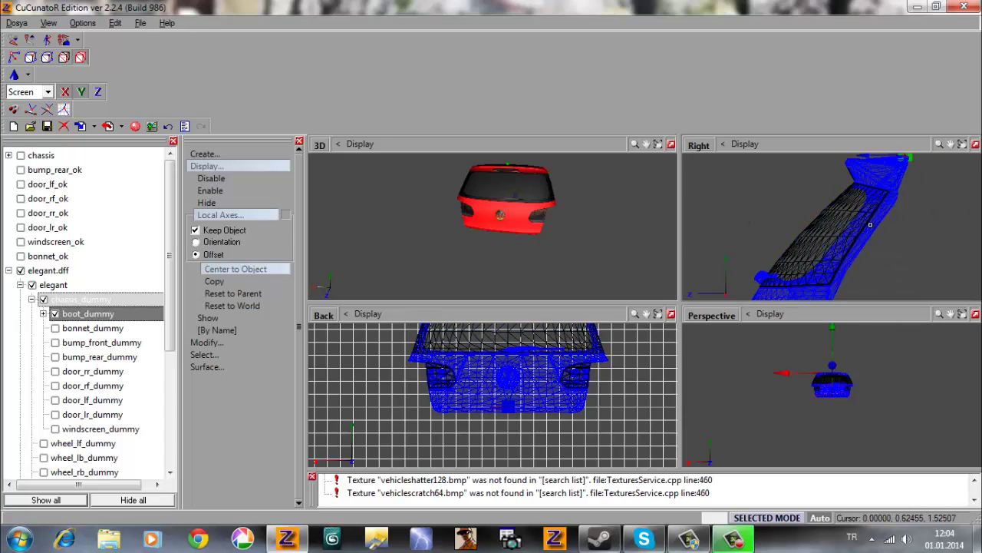
{"action": "scroll", "coordinate": [831, 205], "scroll_direction": "up", "scroll_amount": 2}
{"action": "scroll", "coordinate": [831, 206], "scroll_direction": "down", "scroll_amount": 5}
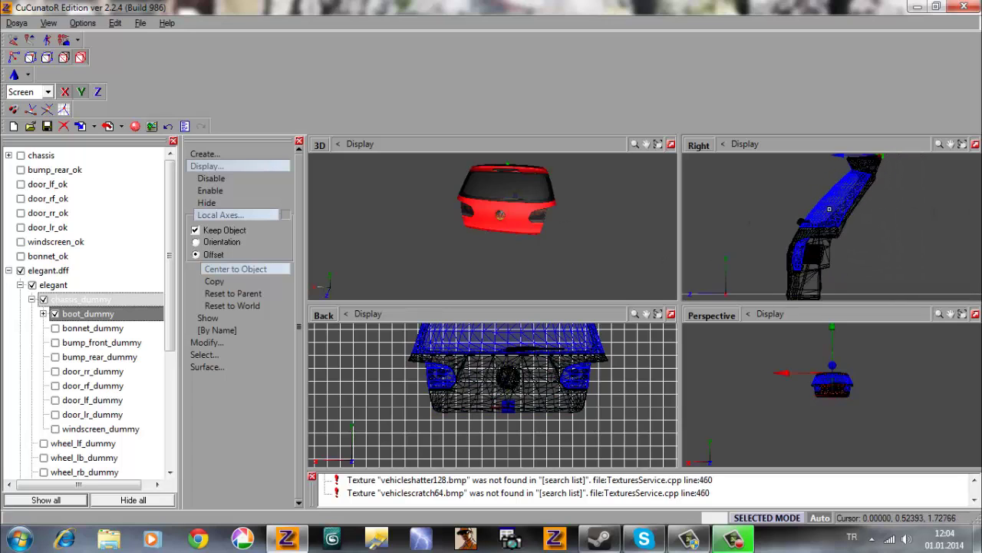
{"action": "scroll", "coordinate": [835, 206], "scroll_direction": "down", "scroll_amount": 1}
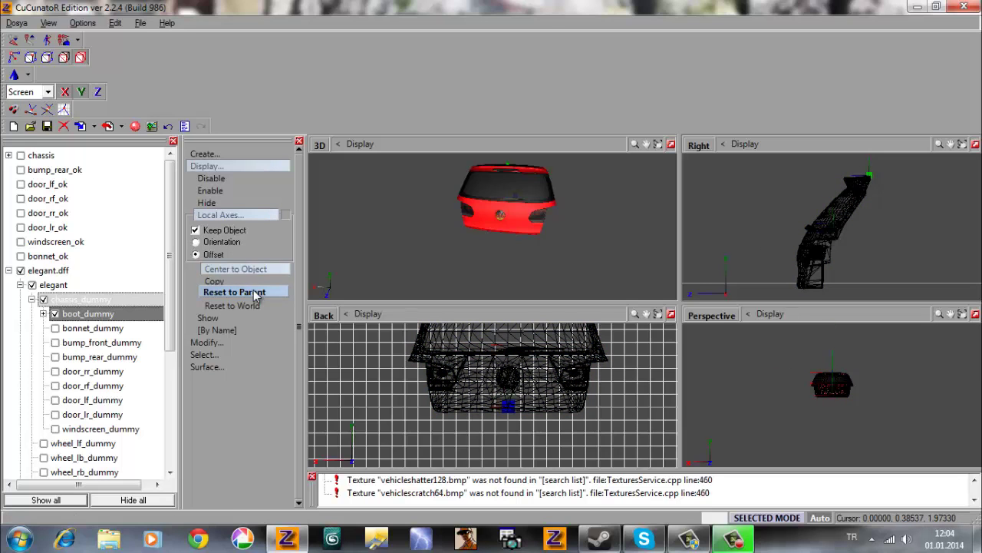
Reset the boot mesh's local axes to its parent boot_dummy and close the Local Axes options.
{"action": "left_click", "coordinate": [226, 270]}
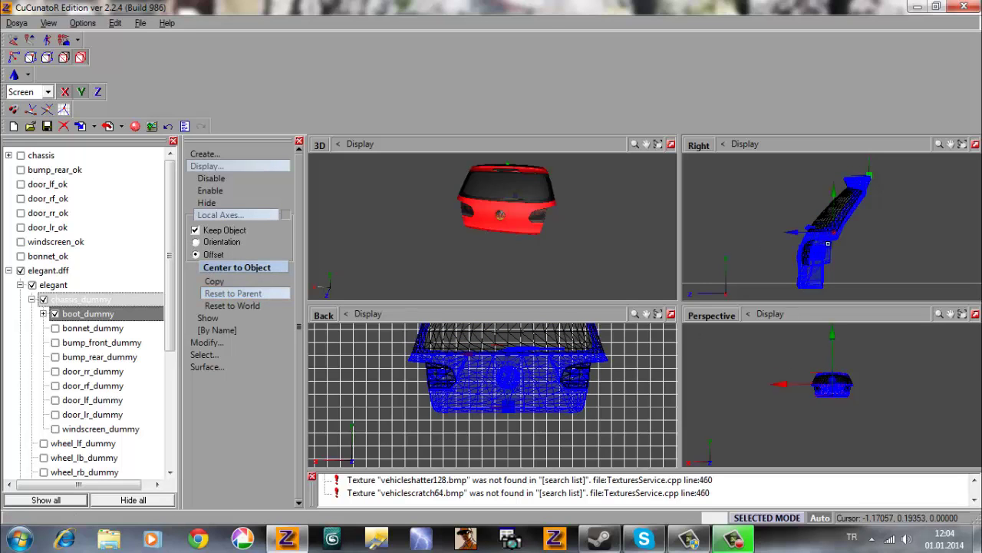
{"action": "scroll", "coordinate": [857, 221], "scroll_direction": "up", "scroll_amount": 5}
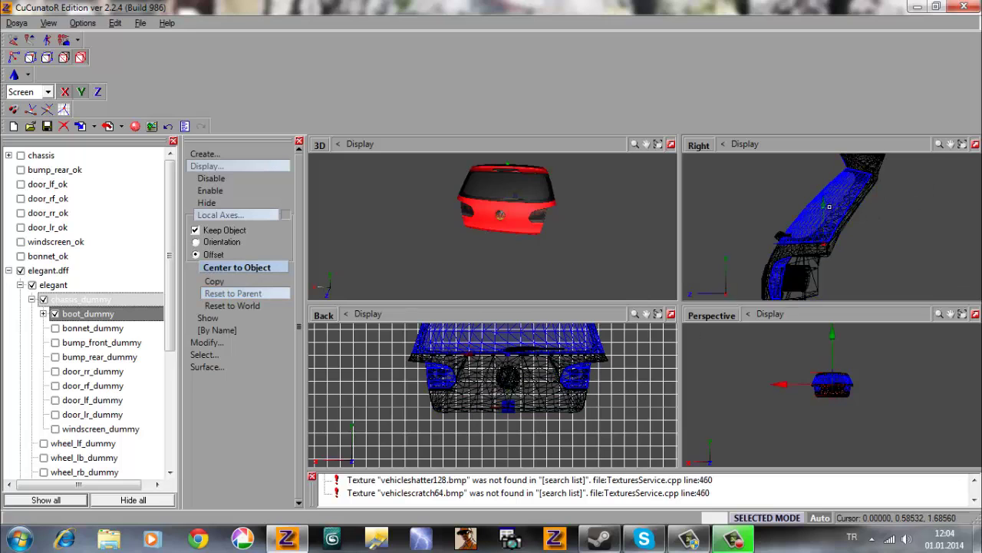
{"action": "left_click_drag", "start_coordinate": [829, 207], "coordinate": [791, 280]}
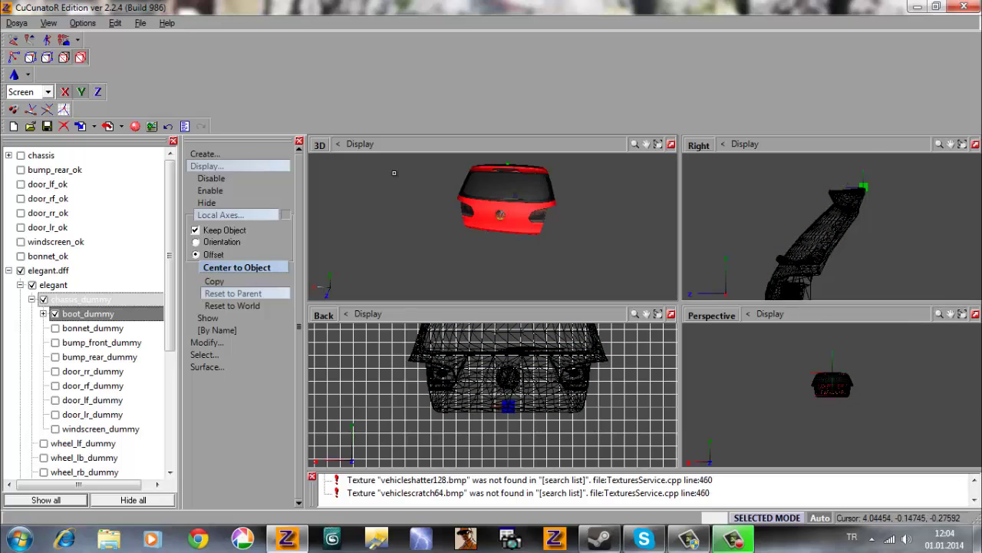
{"action": "left_click", "coordinate": [228, 214]}
{"action": "left_click", "coordinate": [227, 165]}
{"action": "middle_click_drag", "start_coordinate": [568, 189], "coordinate": [505, 185]}
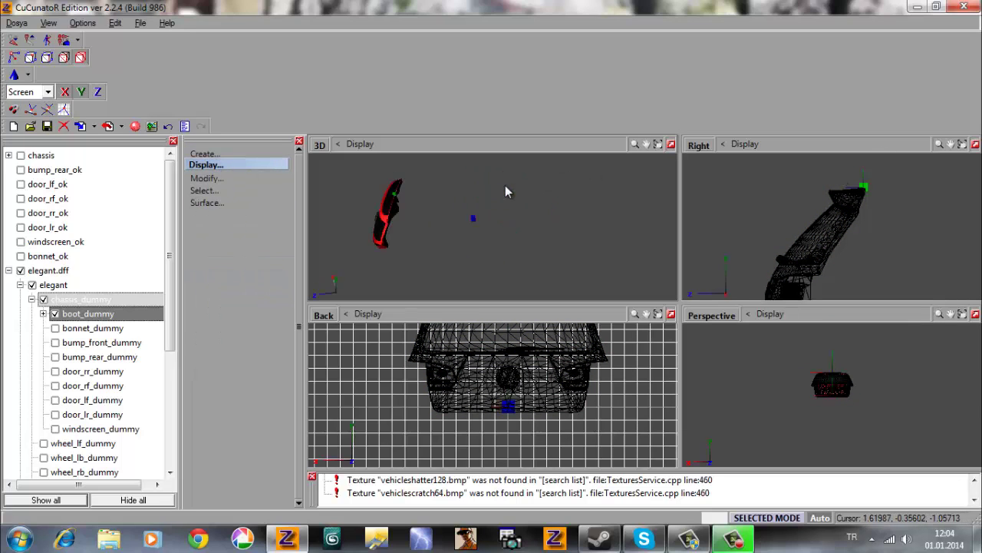
{"action": "middle_click_drag", "start_coordinate": [392, 199], "coordinate": [376, 219]}
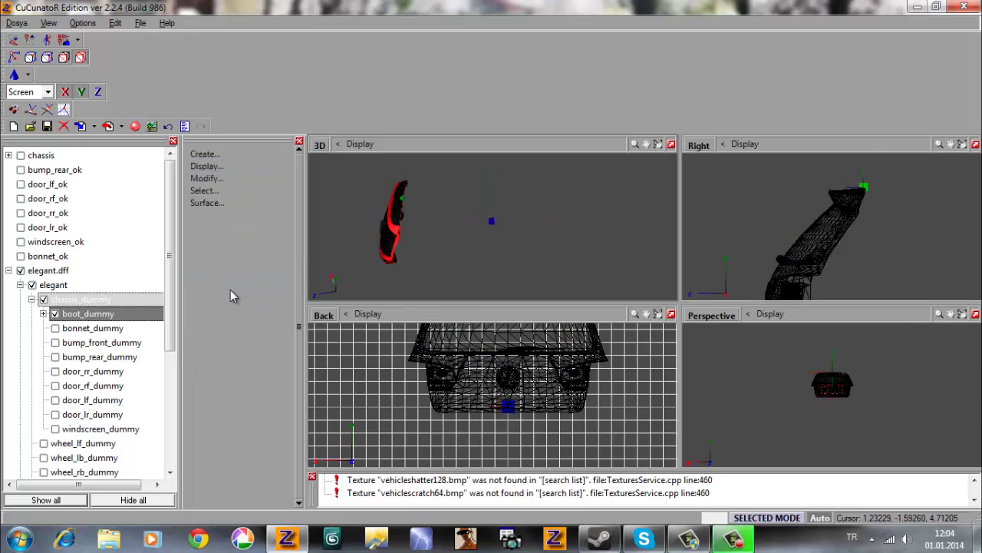
Hide boot_dummy, show bonnet_dummy and bonnet_ok, and make bonnet_ok a child of bonnet_dummy.
{"action": "left_click", "coordinate": [54, 315]}
{"action": "left_click", "coordinate": [54, 327]}
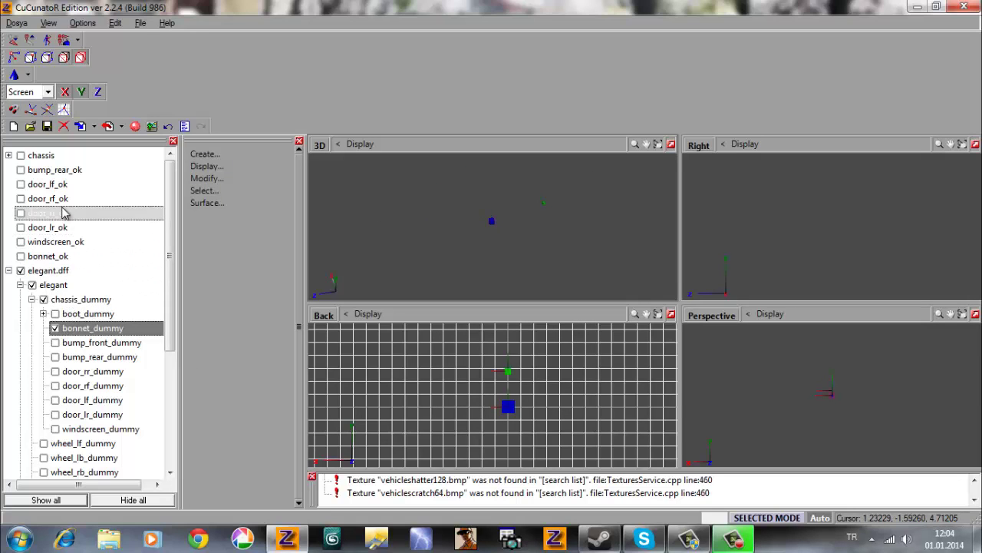
{"action": "left_click", "coordinate": [21, 256]}
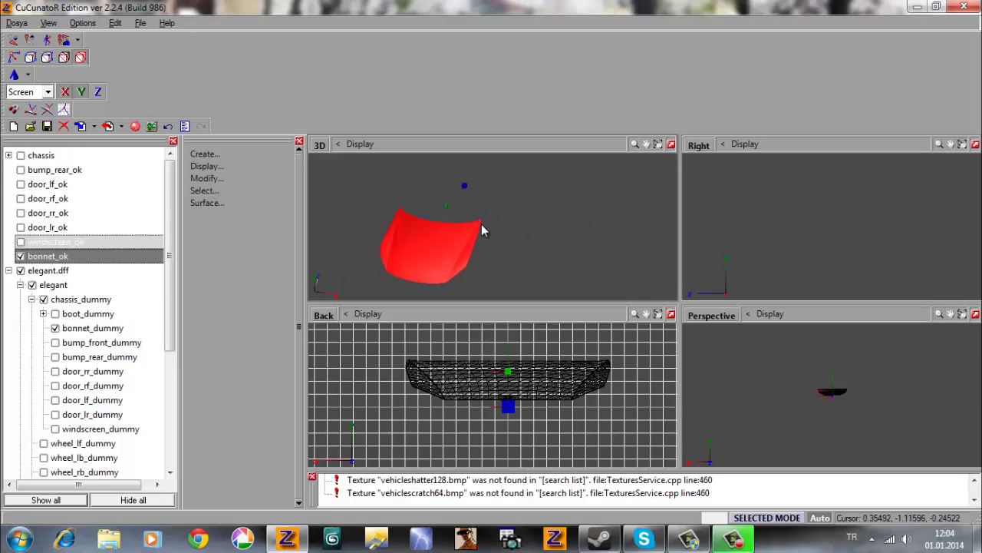
{"action": "middle_click_drag", "start_coordinate": [490, 228], "coordinate": [510, 234]}
{"action": "left_click_drag", "start_coordinate": [49, 256], "coordinate": [57, 321]}
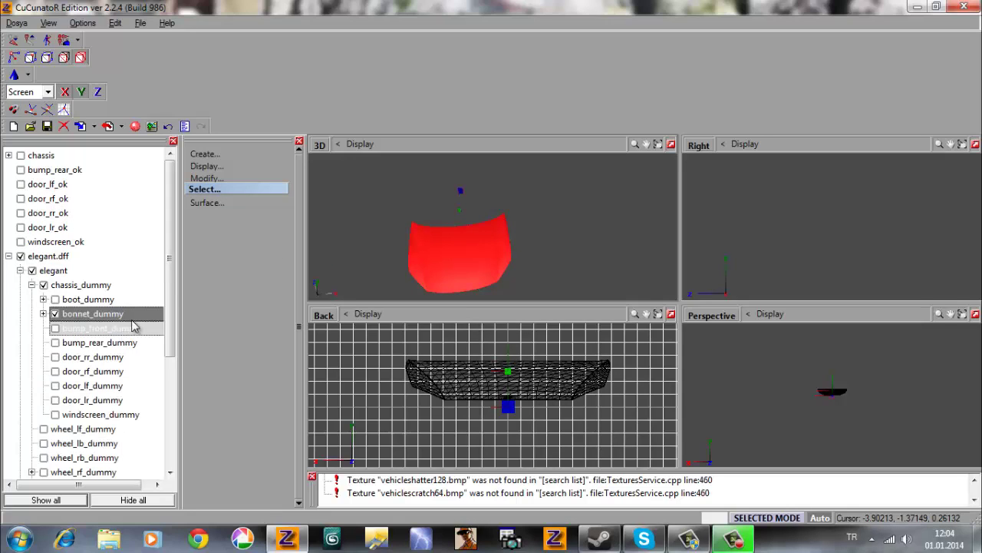
{"action": "left_click", "coordinate": [43, 313]}
Move bonnet_dummy in the Right view to the hinge area near the bonnet mesh's rear edge.
{"action": "left_click", "coordinate": [207, 178]}
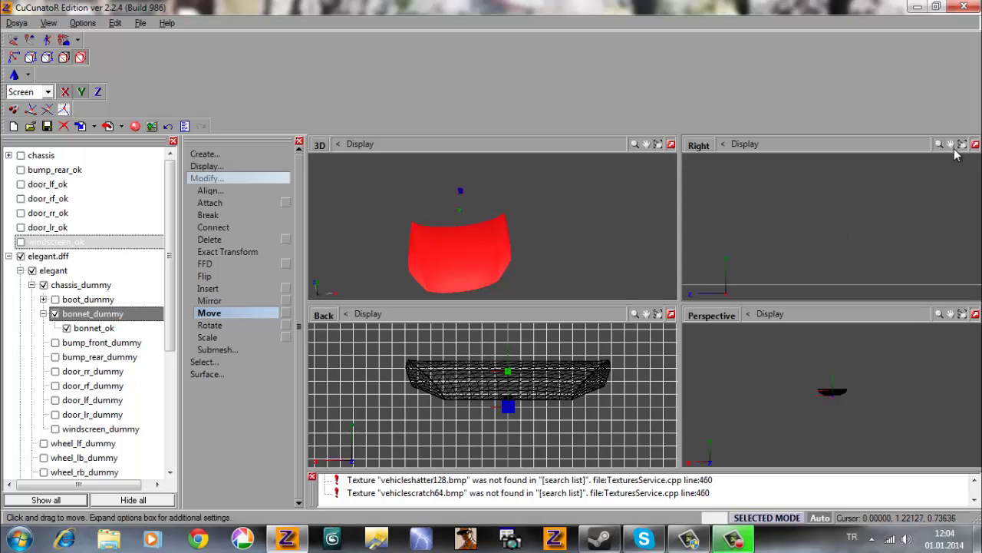
{"action": "left_click_drag", "start_coordinate": [953, 146], "coordinate": [900, 200]}
{"action": "right_click_drag", "start_coordinate": [711, 181], "coordinate": [761, 208]}
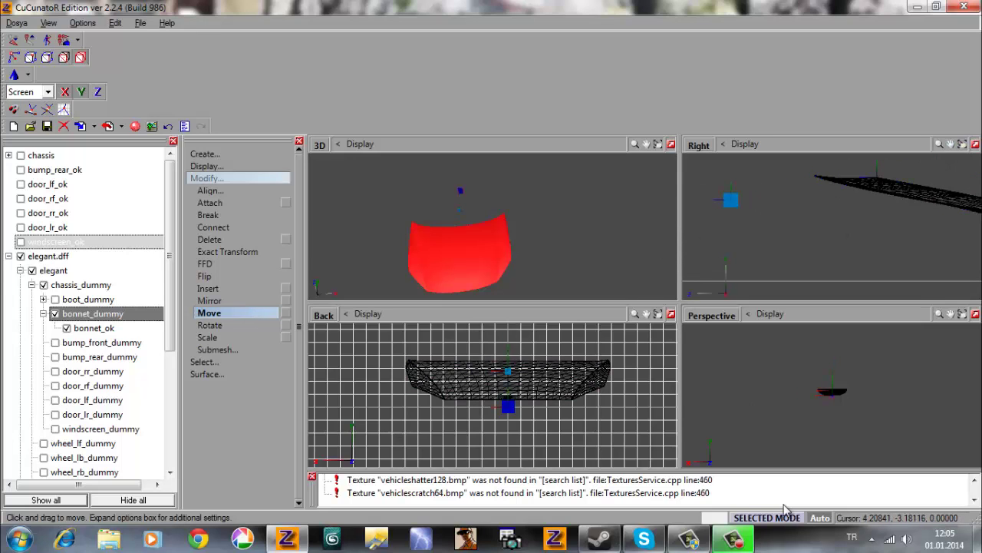
{"action": "left_click", "coordinate": [788, 525]}
{"action": "left_click_drag", "start_coordinate": [952, 144], "coordinate": [869, 181]}
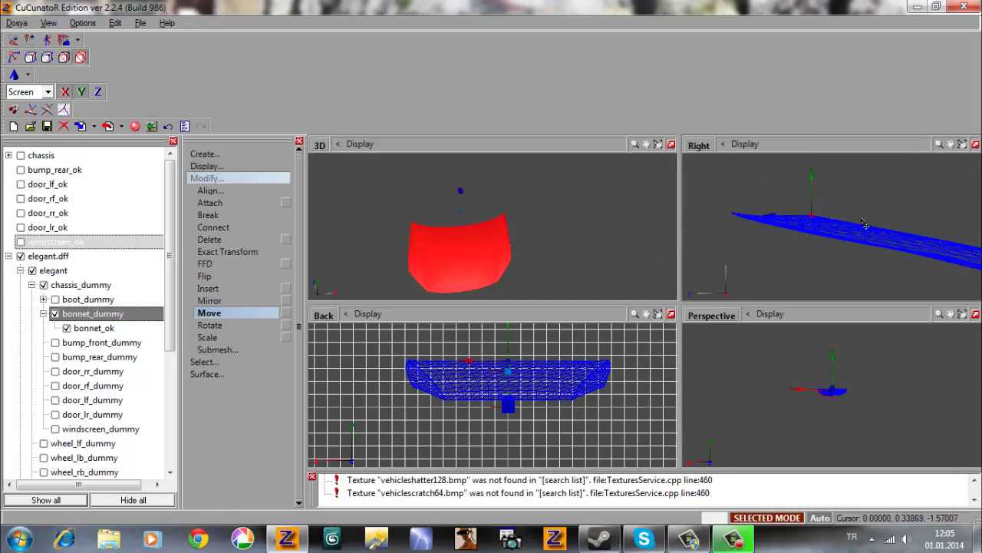
{"action": "left_click_drag", "start_coordinate": [756, 234], "coordinate": [788, 221]}
{"action": "scroll", "coordinate": [798, 226], "scroll_direction": "up", "scroll_amount": 3}
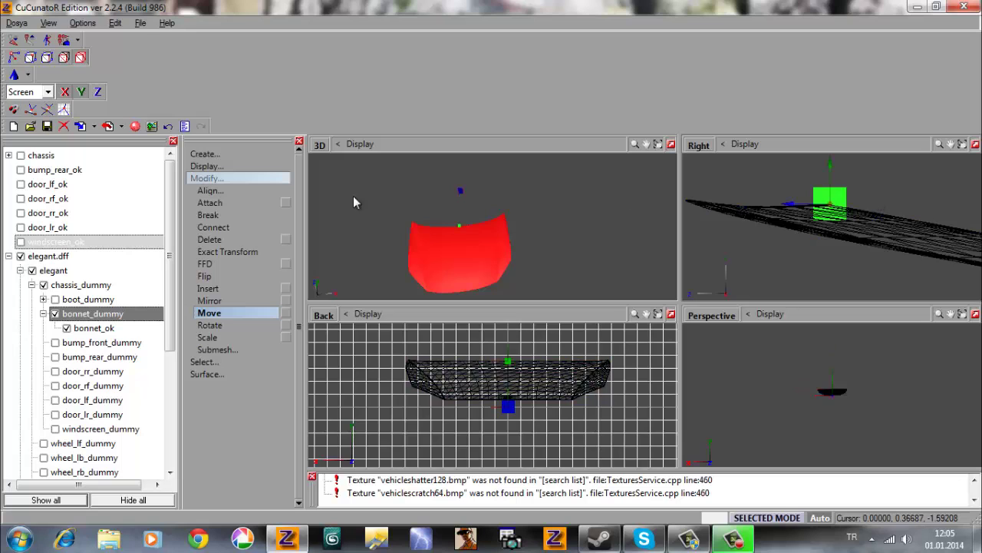
Center the bonnet mesh's local axes offset on the object, and reset it to its parent bonnet_dummy.
{"action": "left_click", "coordinate": [208, 166]}
{"action": "left_click", "coordinate": [223, 215]}
{"action": "left_click", "coordinate": [240, 268]}
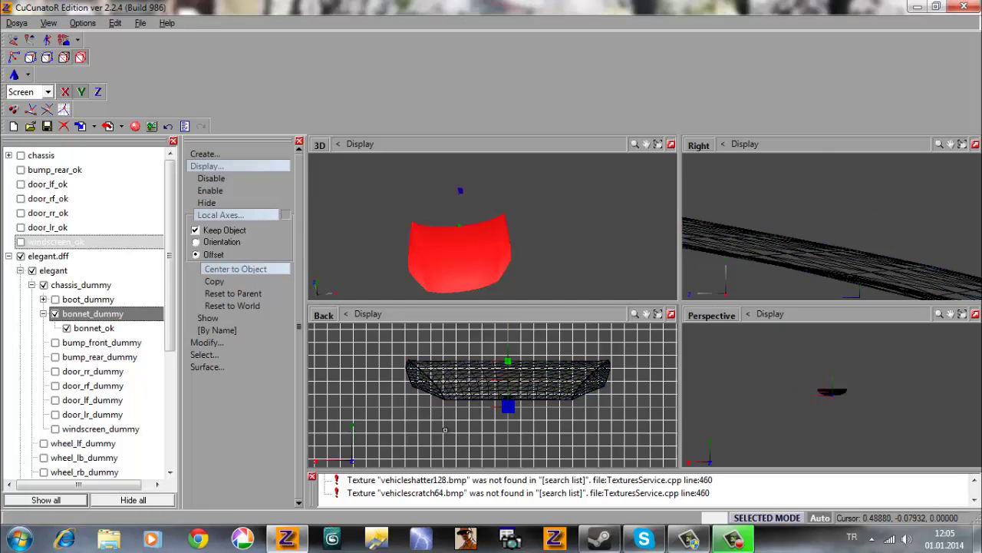
{"action": "left_click", "coordinate": [239, 292]}
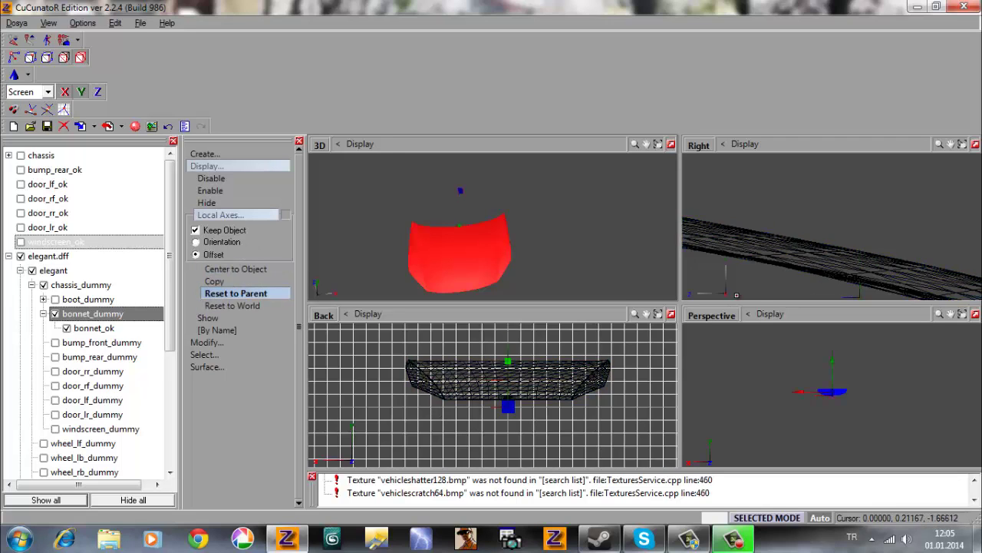
{"action": "scroll", "coordinate": [875, 269], "scroll_direction": "down", "scroll_amount": 2}
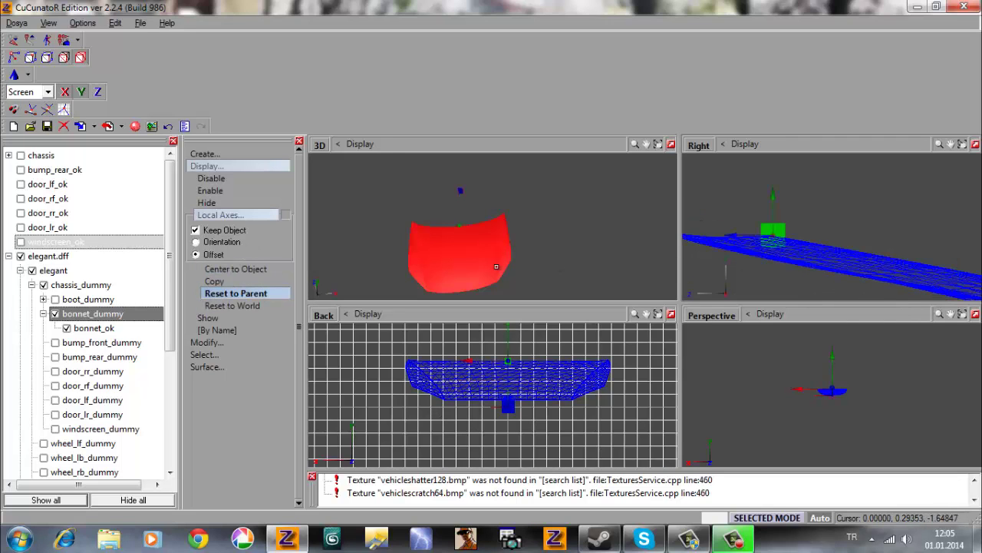
Collapse and hide bonnet_dummy in the chassis_dummy hierarchy.
{"action": "left_click", "coordinate": [92, 329]}
{"action": "left_click", "coordinate": [44, 314]}
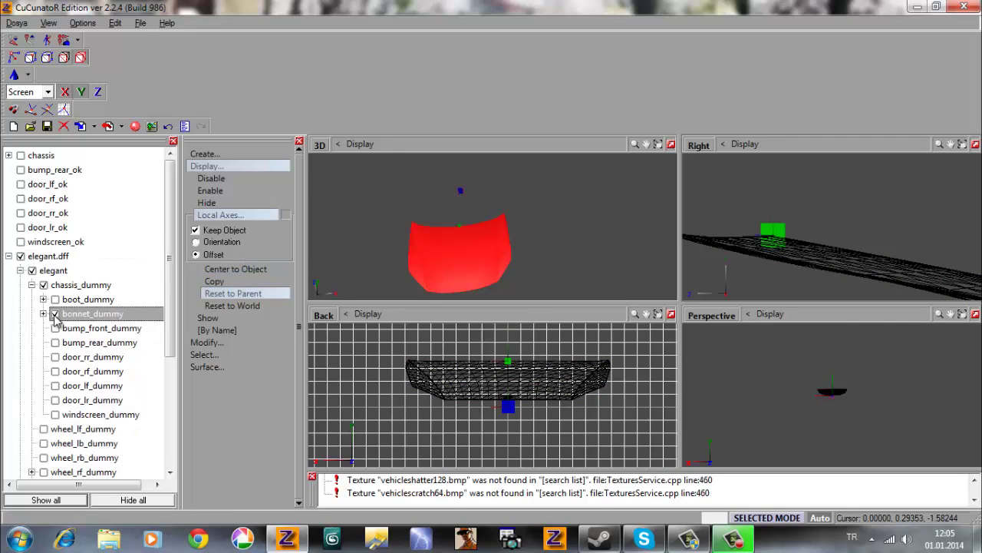
{"action": "left_click", "coordinate": [54, 314]}
Show bump_front_dummy and delete it from chassis_dummy.
{"action": "left_click", "coordinate": [66, 328]}
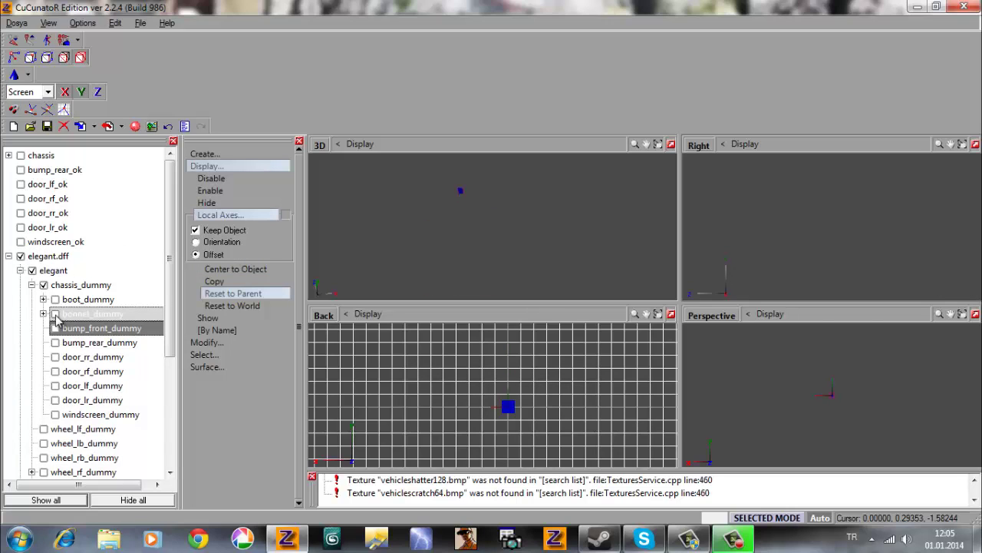
{"action": "left_click_drag", "start_coordinate": [66, 328], "coordinate": [64, 332]}
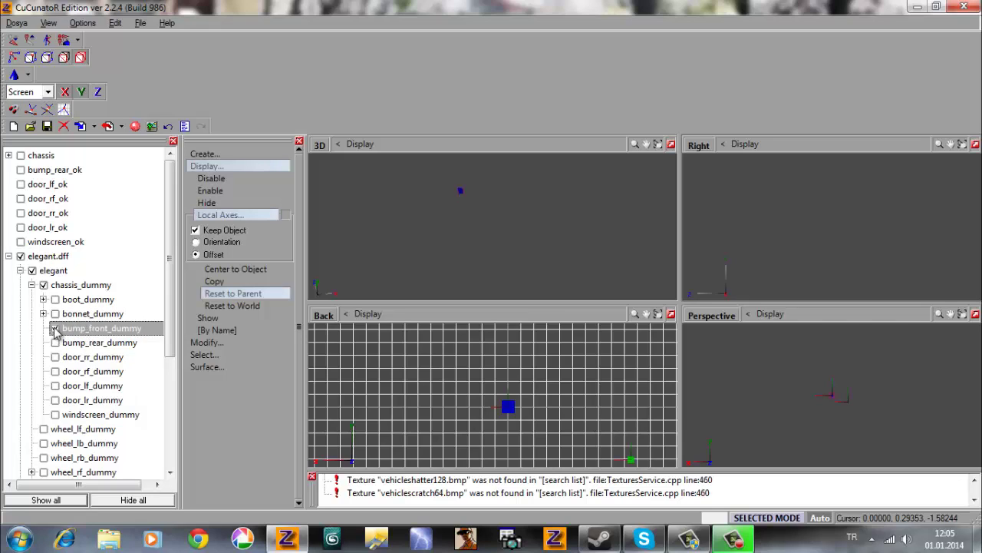
{"action": "right_click", "coordinate": [95, 330]}
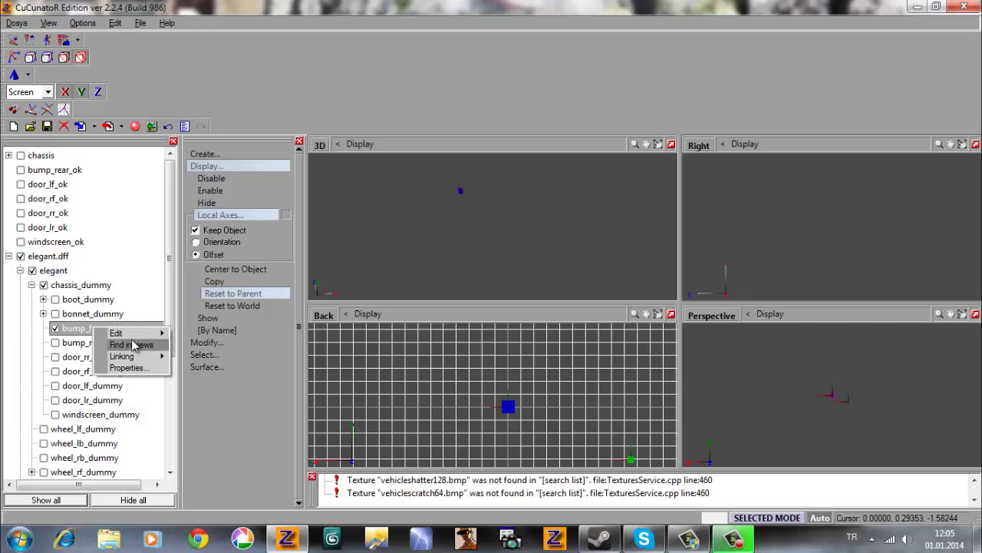
{"action": "left_click", "coordinate": [192, 333]}
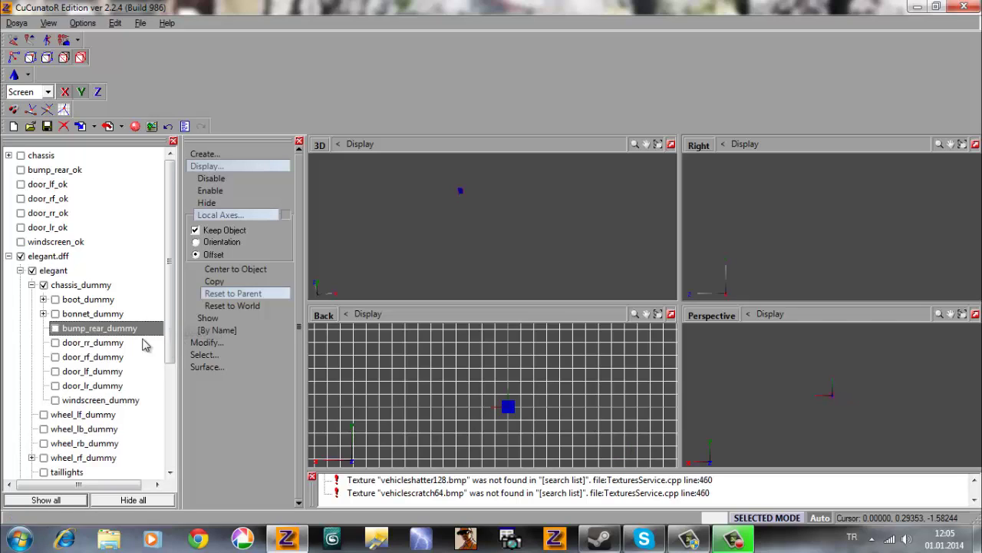
Show bump_rear_dummy and bump_rear_ok, parent the bumper mesh to that dummy, and center its local axes offset on the object.
{"action": "left_click", "coordinate": [233, 305]}
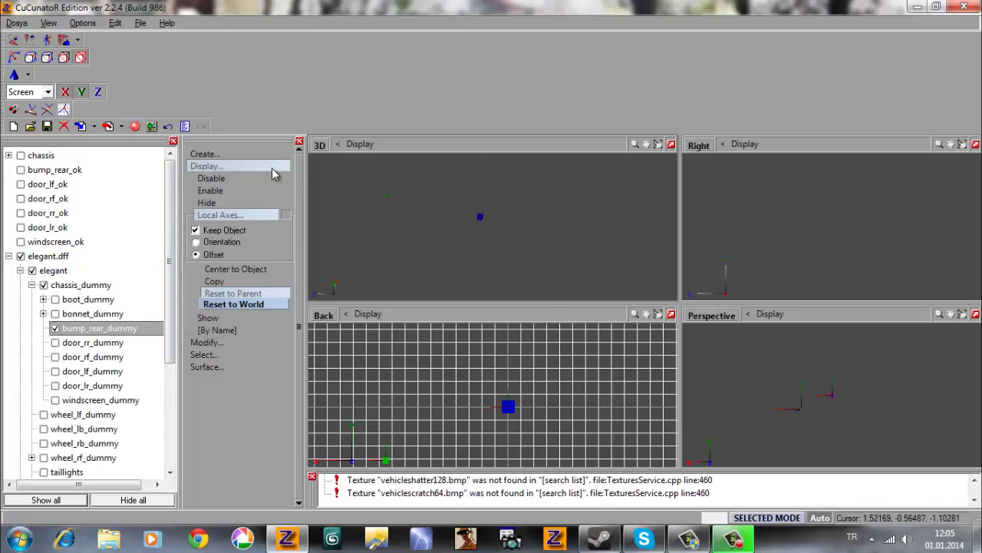
{"action": "left_click", "coordinate": [53, 170]}
{"action": "left_click", "coordinate": [20, 170]}
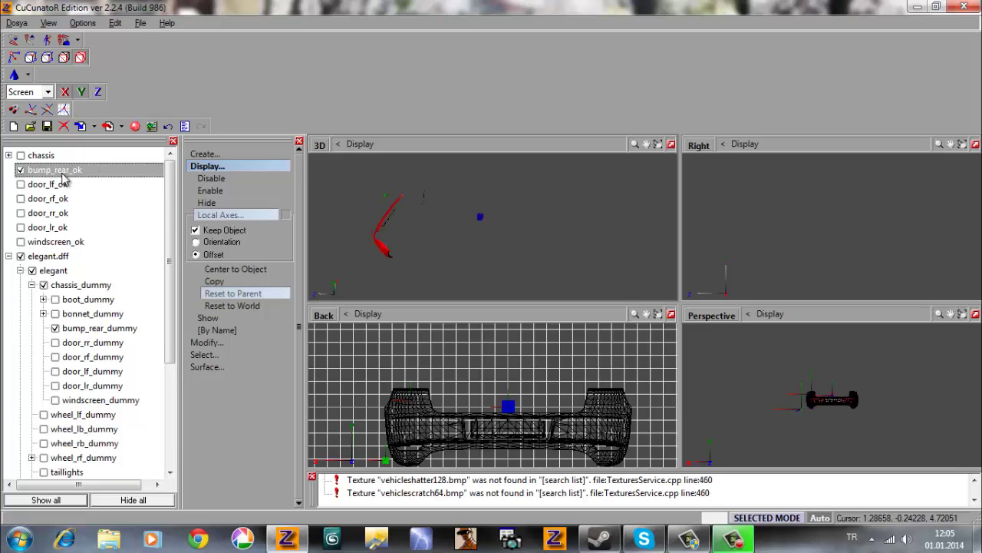
{"action": "left_click_drag", "start_coordinate": [62, 173], "coordinate": [57, 328]}
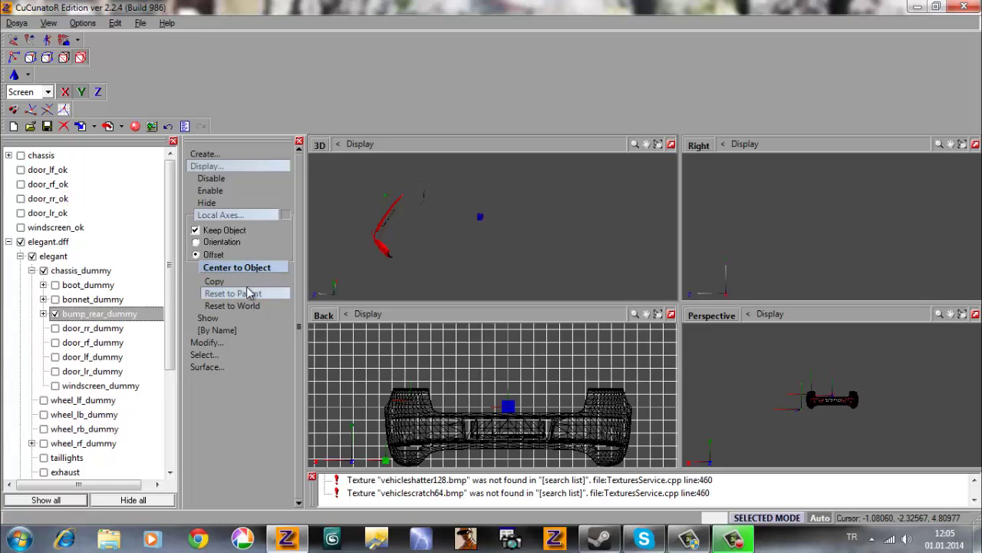
{"action": "left_click", "coordinate": [238, 268]}
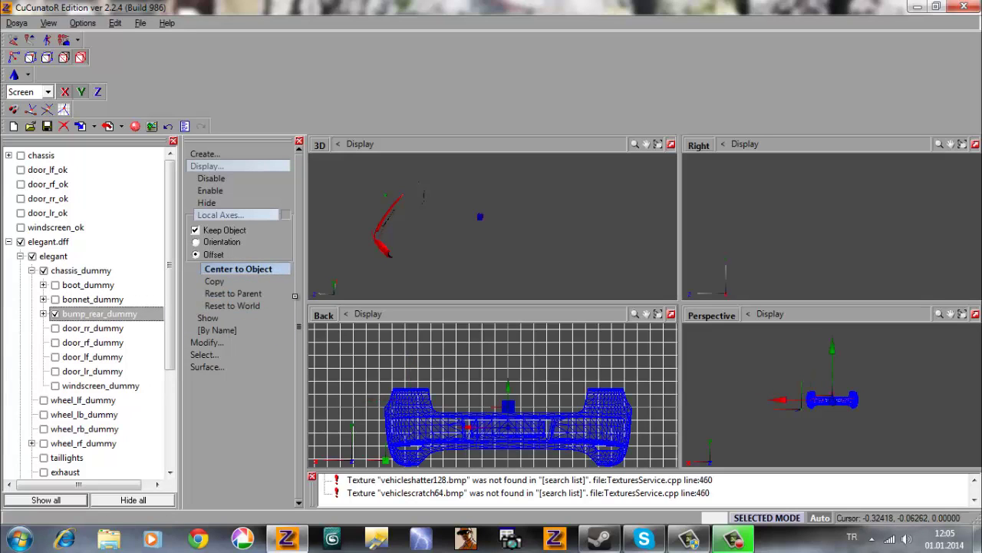
Move bump_rear_dummy in the Back and Right views onto one end of the rear bumper mesh.
{"action": "left_click", "coordinate": [227, 343]}
{"action": "left_click", "coordinate": [224, 474]}
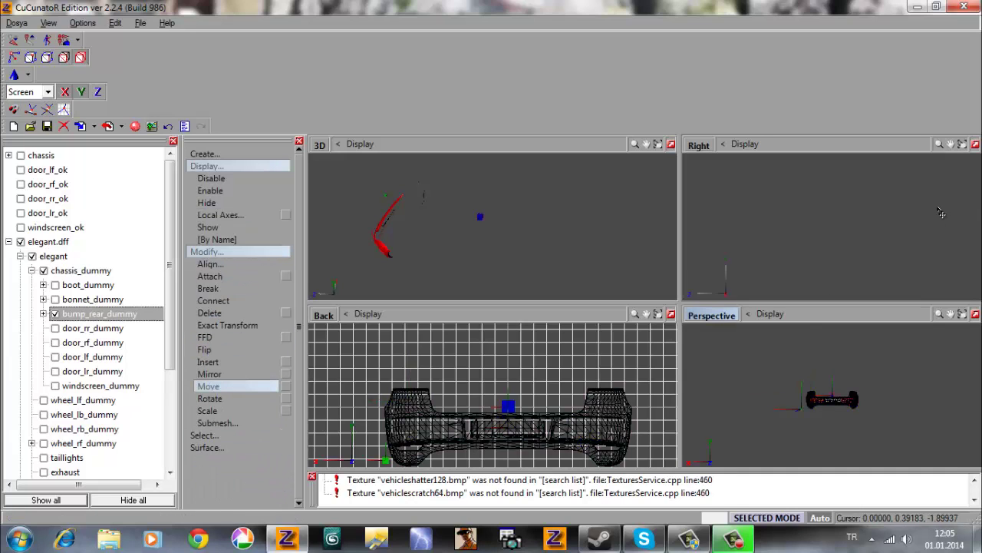
{"action": "left_click", "coordinate": [963, 144]}
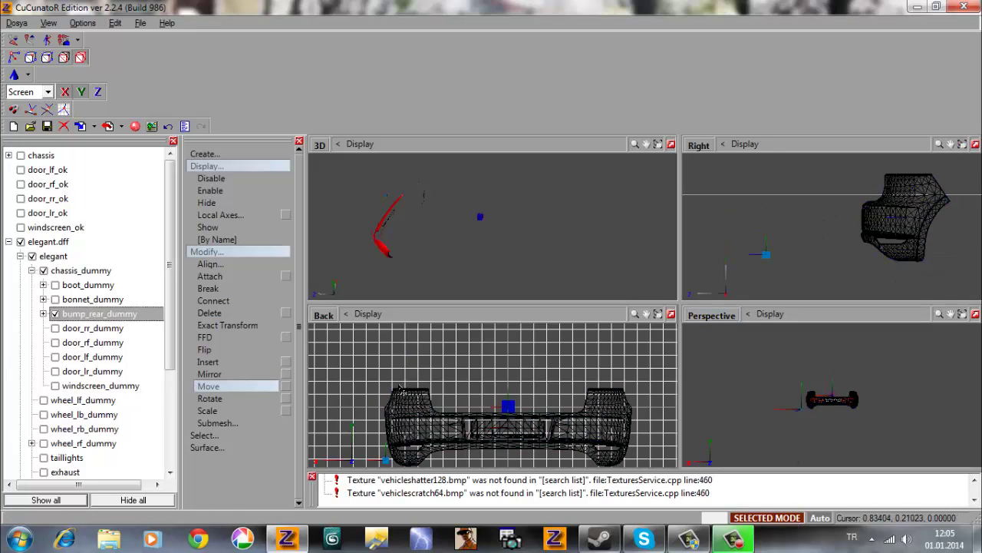
{"action": "left_click", "coordinate": [420, 409]}
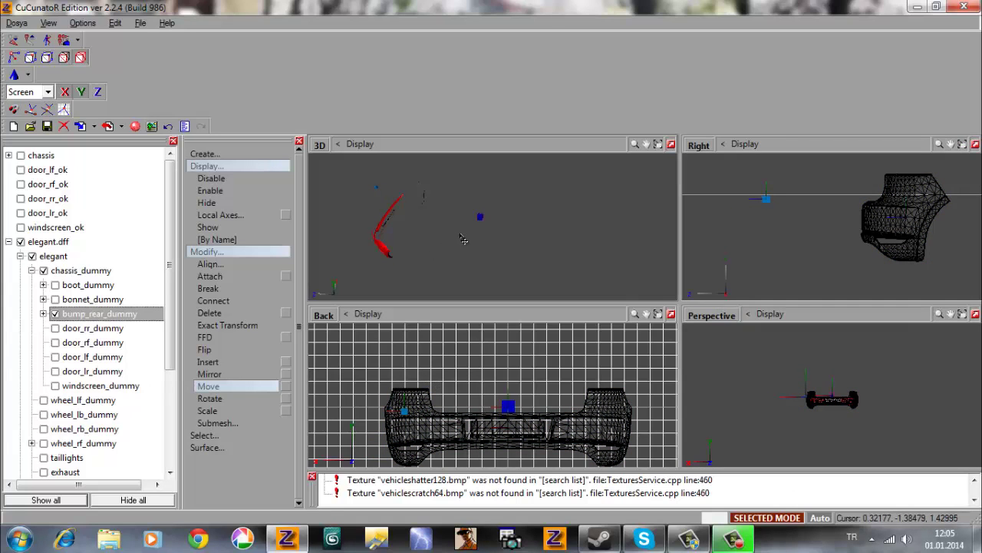
{"action": "middle_click_drag", "start_coordinate": [463, 236], "coordinate": [531, 224]}
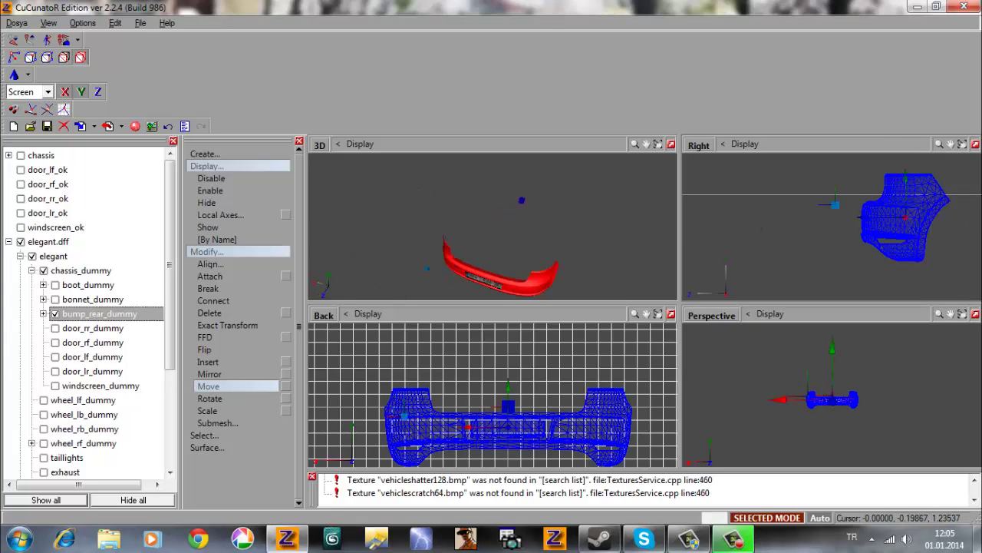
{"action": "left_click_drag", "start_coordinate": [881, 229], "coordinate": [915, 227]}
{"action": "middle_click_drag", "start_coordinate": [449, 247], "coordinate": [533, 267]}
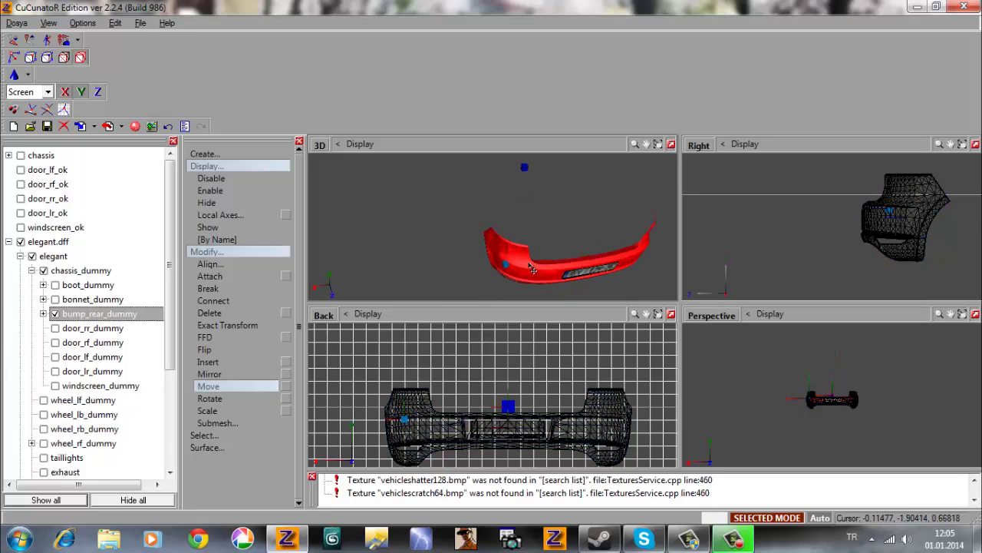
{"action": "left_click", "coordinate": [894, 215]}
Reset the rear bumper mesh's local axes offset to its parent, and hide bump_rear_dummy.
{"action": "left_click", "coordinate": [220, 215]}
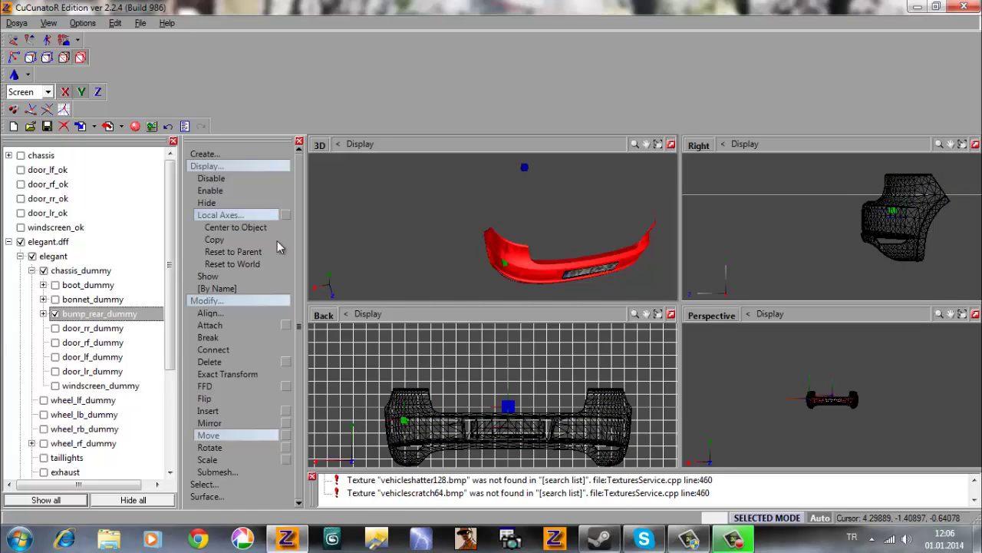
{"action": "left_click", "coordinate": [286, 216]}
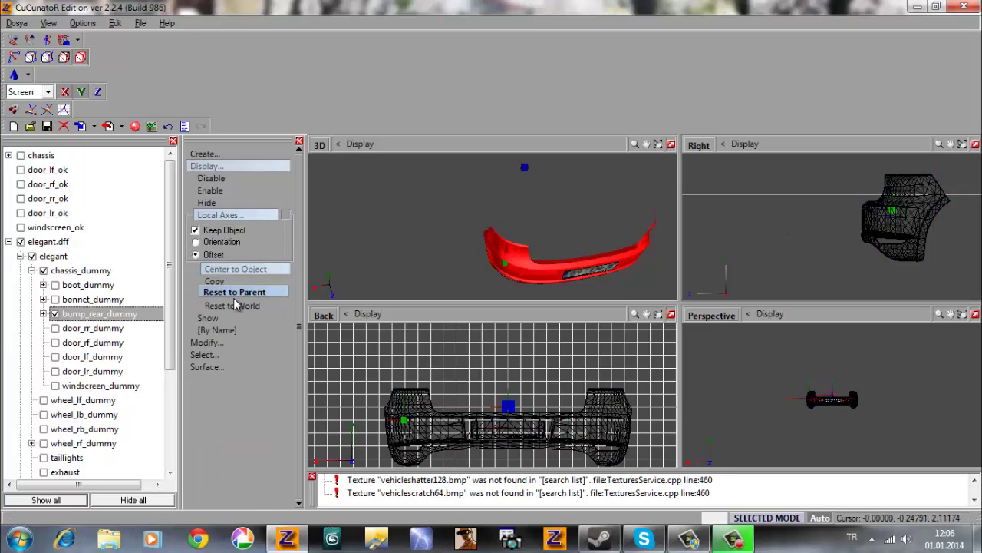
{"action": "left_click", "coordinate": [214, 281]}
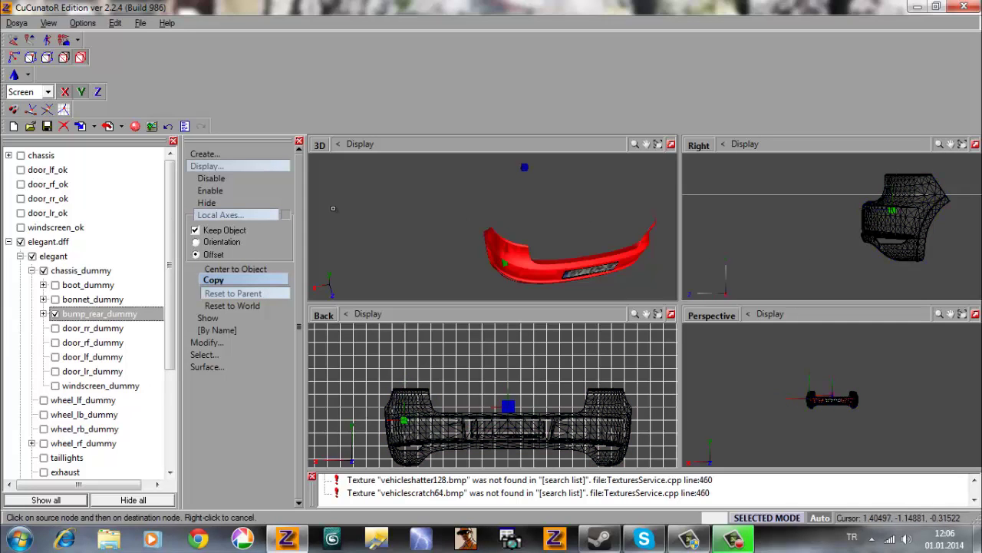
{"action": "left_click", "coordinate": [63, 316]}
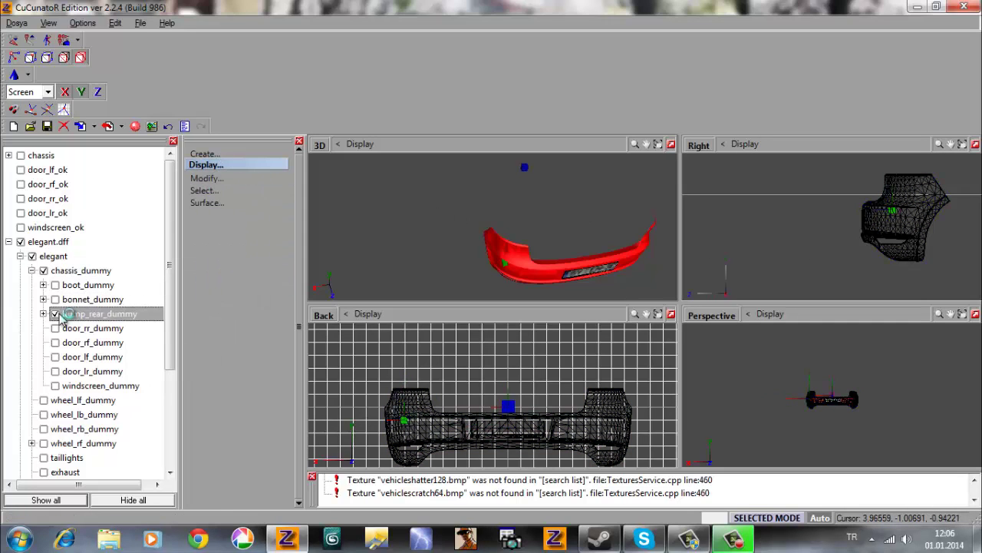
Show door_rr_dummy and door_rr_ok, and parent the door_rr_ok mesh to door_rr_dummy.
{"action": "left_click", "coordinate": [68, 329]}
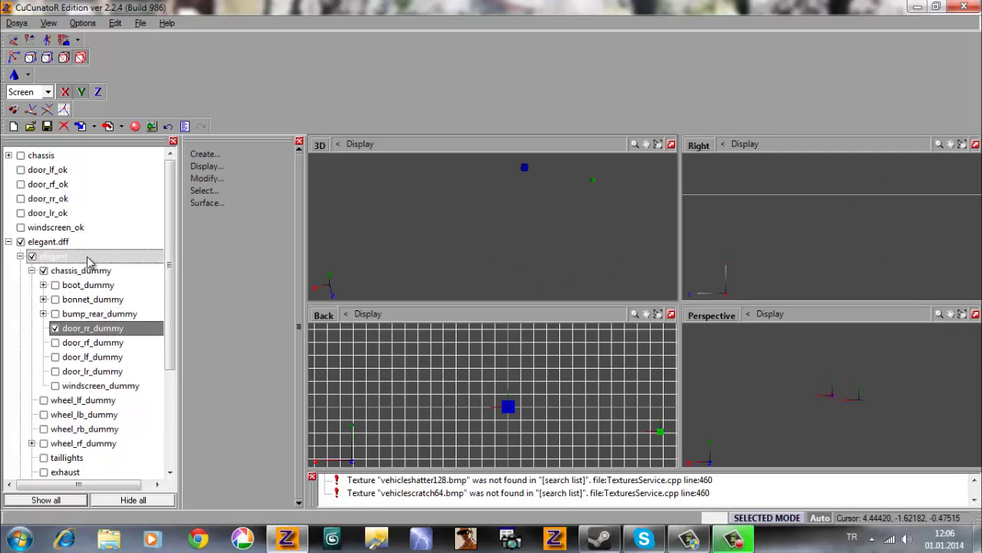
{"action": "left_click", "coordinate": [21, 198]}
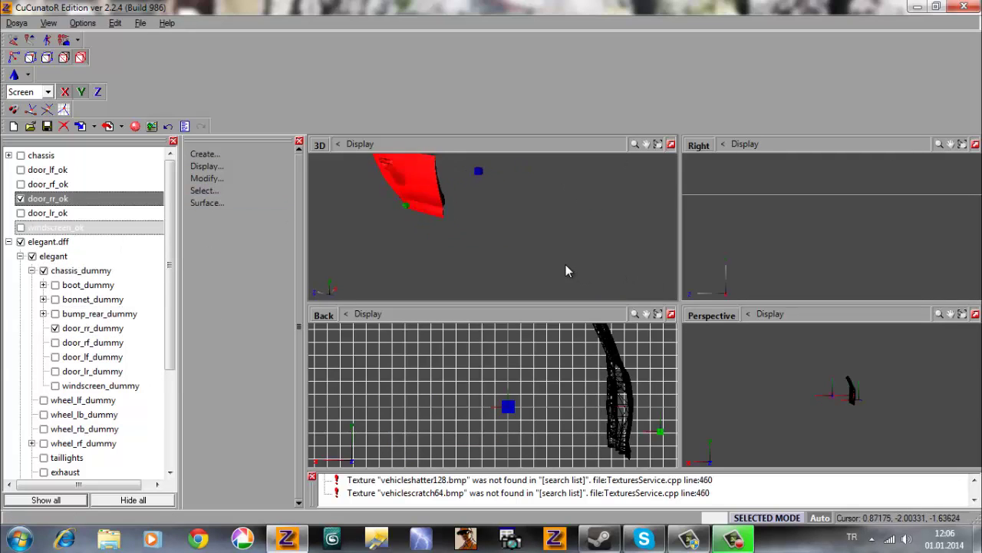
{"action": "middle_click_drag", "start_coordinate": [427, 213], "coordinate": [447, 230]}
{"action": "left_click", "coordinate": [230, 180]}
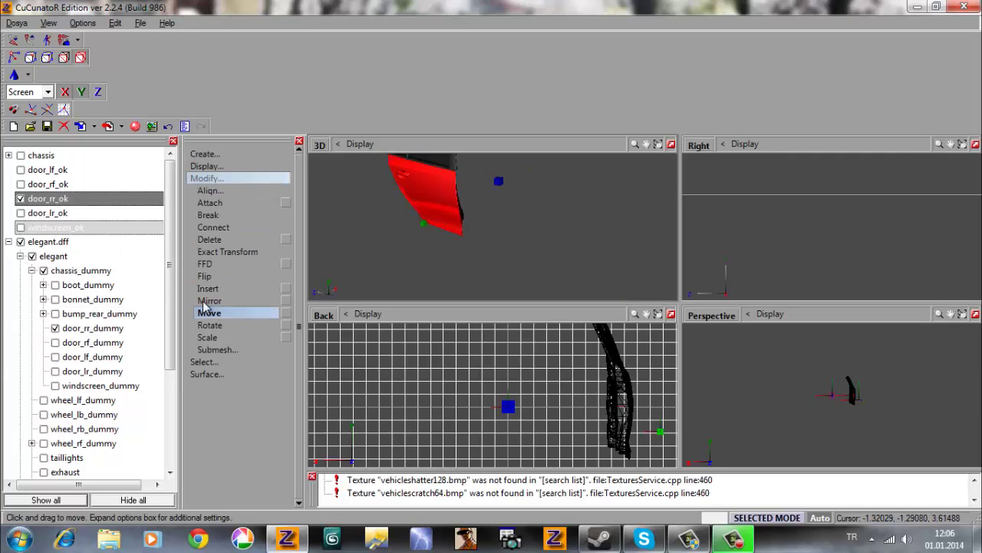
{"action": "left_click", "coordinate": [205, 311]}
{"action": "left_click_drag", "start_coordinate": [49, 198], "coordinate": [115, 329]}
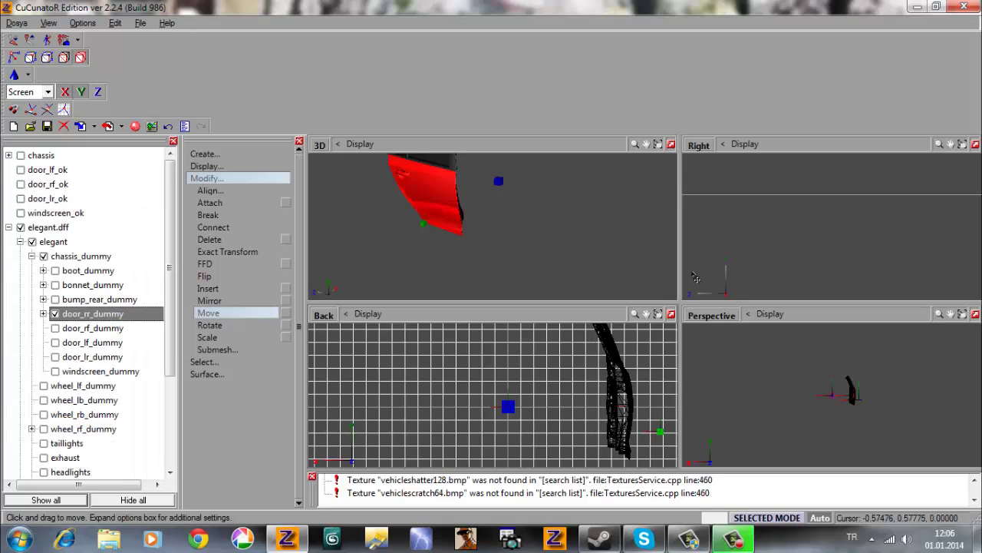
Move door_rr_dummy in the Right and Back views to the hinge area on the rear door's front outer edge.
{"action": "left_click", "coordinate": [963, 145]}
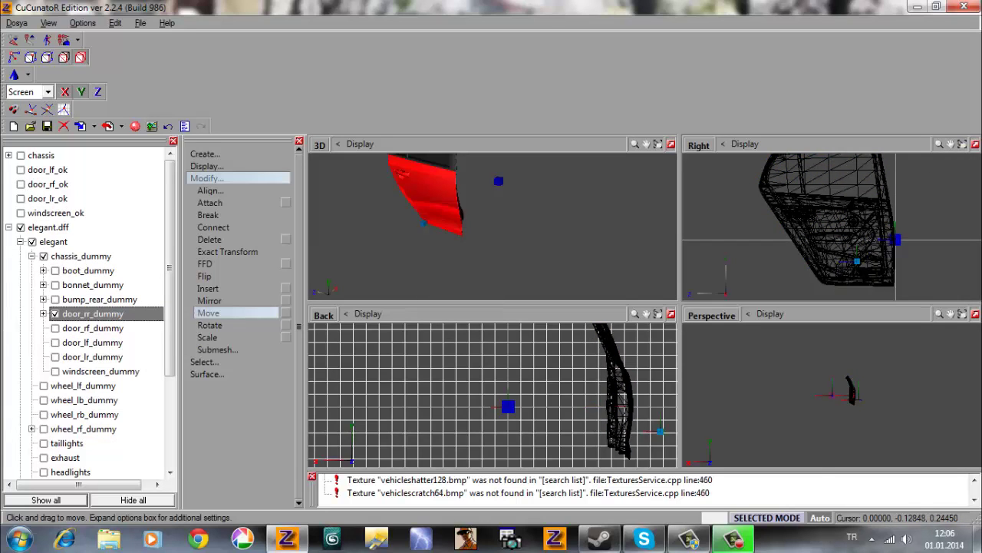
{"action": "left_click", "coordinate": [766, 518]}
{"action": "scroll", "coordinate": [729, 281], "scroll_direction": "up", "scroll_amount": 2}
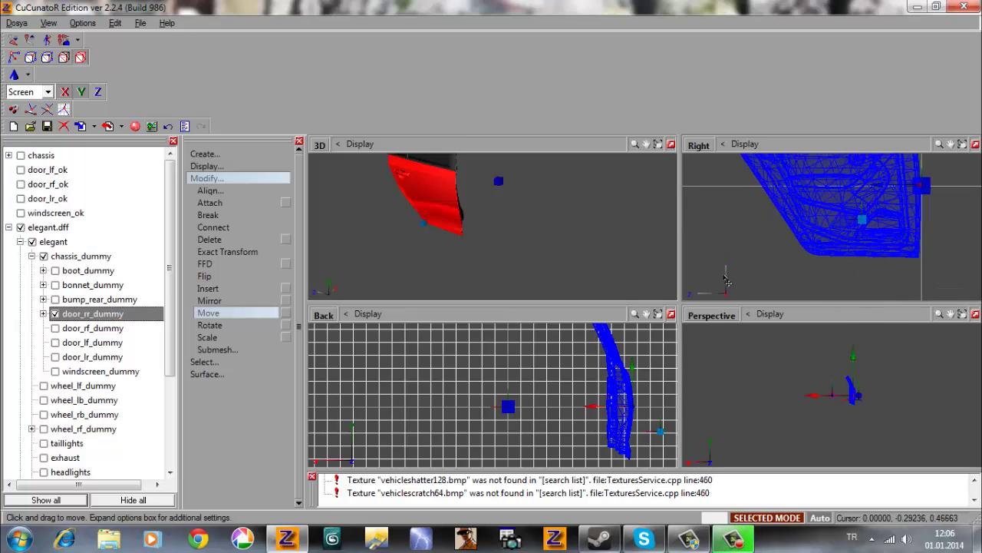
{"action": "scroll", "coordinate": [931, 180], "scroll_direction": "up", "scroll_amount": 1}
{"action": "middle_click_drag", "start_coordinate": [930, 180], "coordinate": [829, 212]}
{"action": "scroll", "coordinate": [837, 213], "scroll_direction": "up", "scroll_amount": 1}
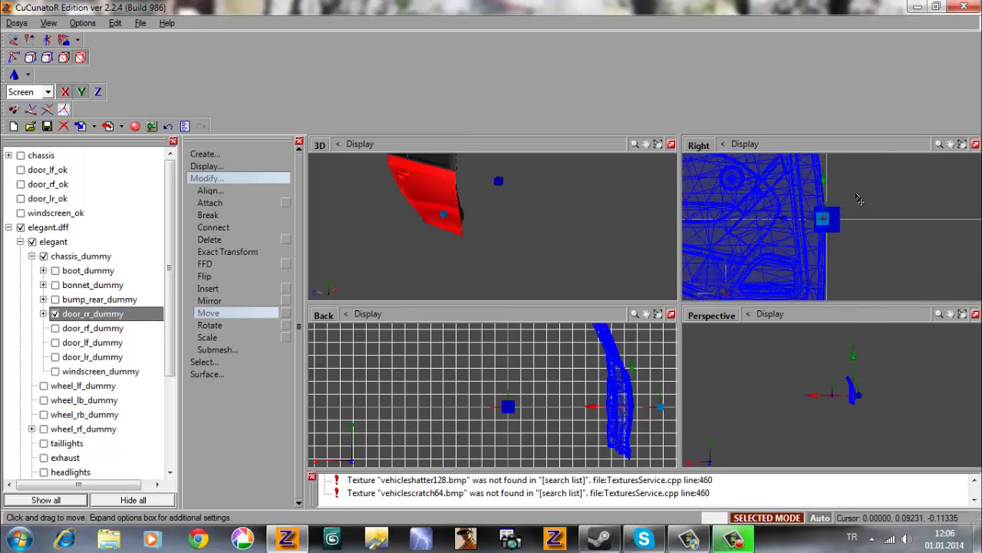
{"action": "scroll", "coordinate": [615, 412], "scroll_direction": "up", "scroll_amount": 2}
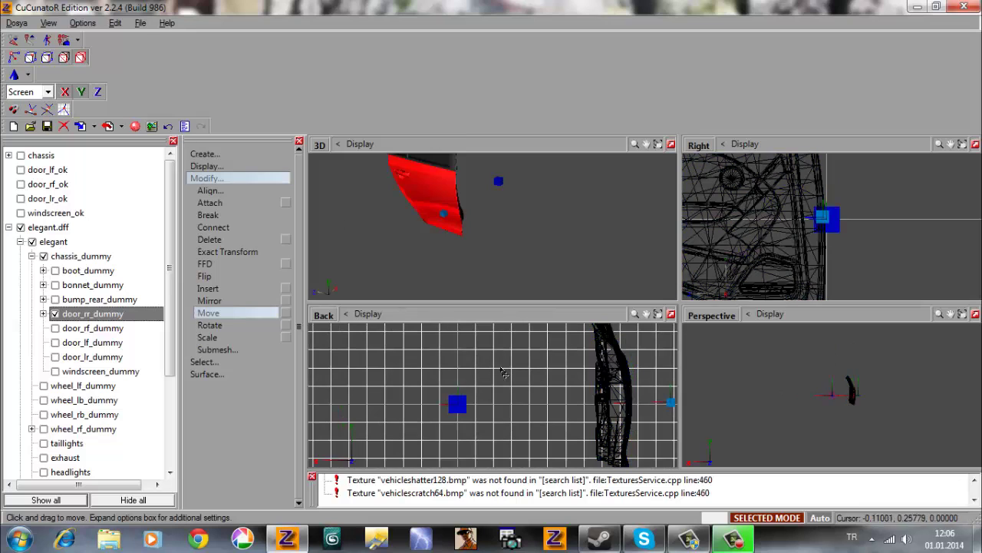
{"action": "middle_click_drag", "start_coordinate": [623, 419], "coordinate": [509, 391]}
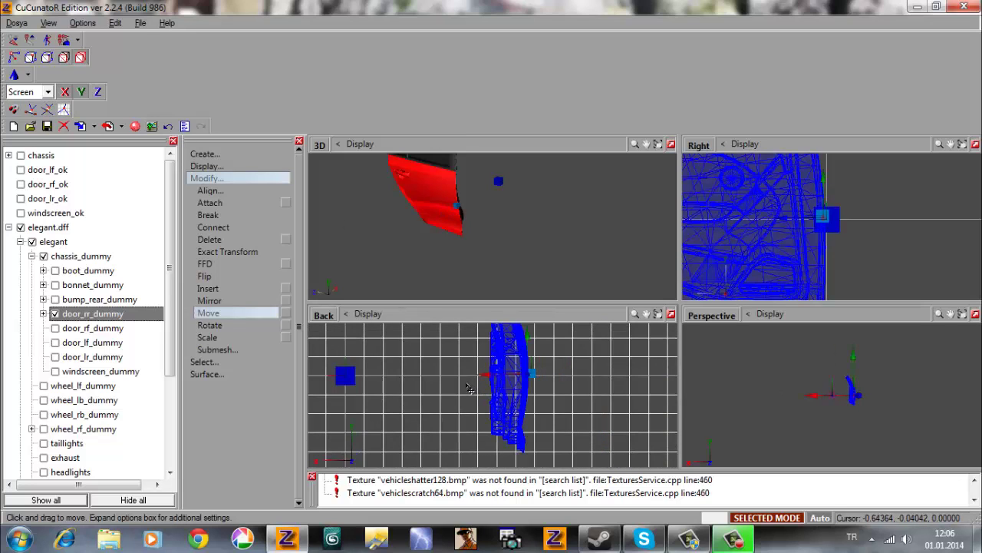
{"action": "middle_click_drag", "start_coordinate": [466, 233], "coordinate": [552, 346]}
{"action": "key", "text": "space"}
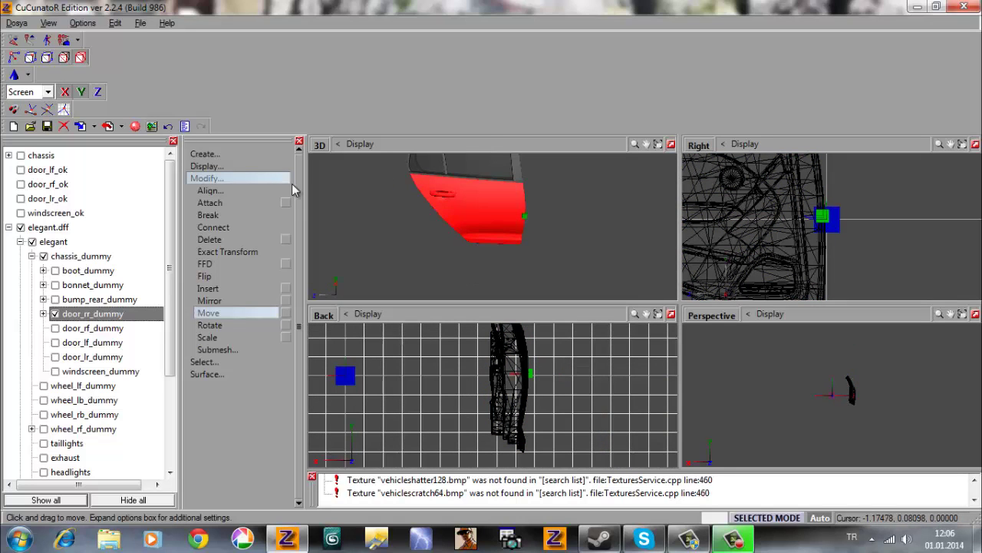
Center the door_rr_ok mesh's local axes offset on the object, reset it to its parent, and hide door_rr_dummy.
{"action": "left_click", "coordinate": [230, 165]}
{"action": "left_click", "coordinate": [226, 215]}
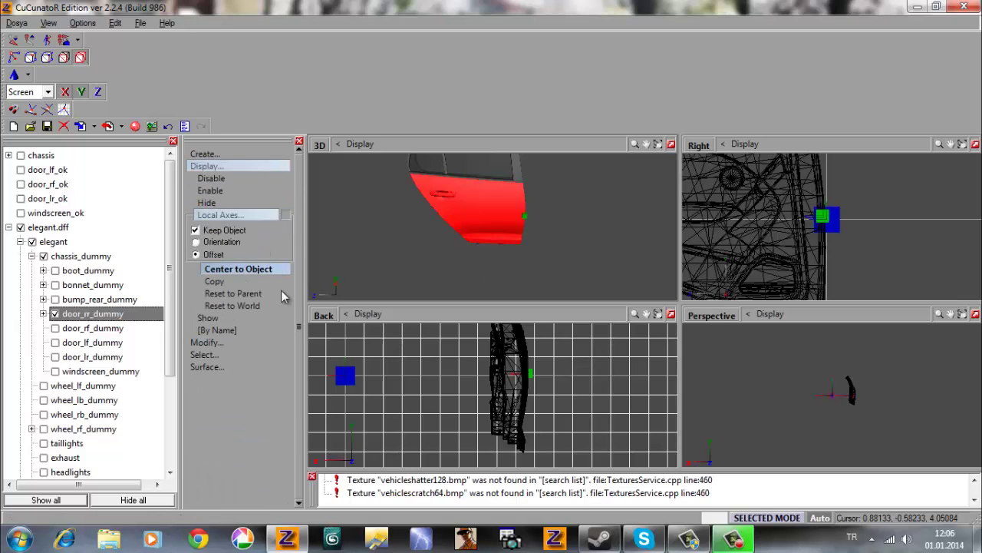
{"action": "left_click", "coordinate": [507, 350]}
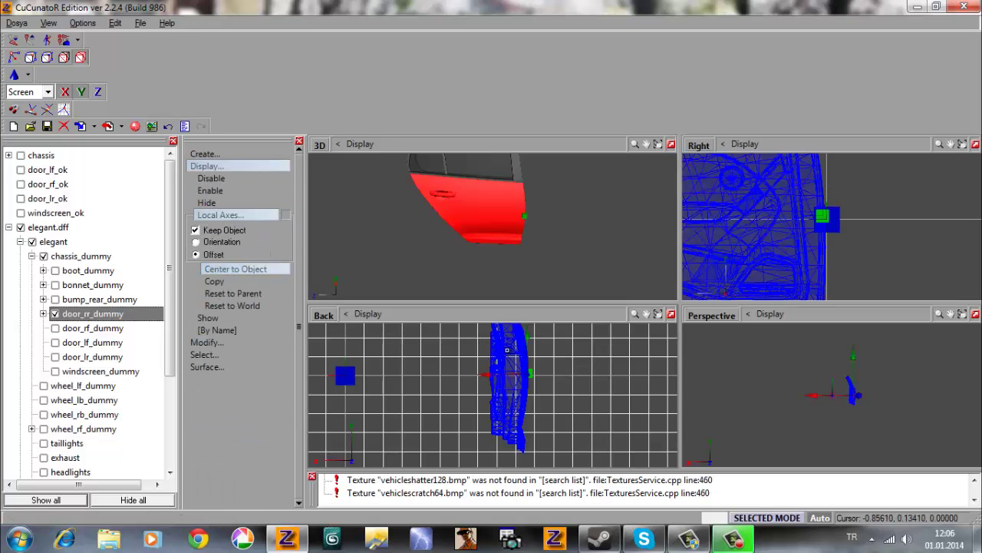
{"action": "left_click", "coordinate": [235, 293]}
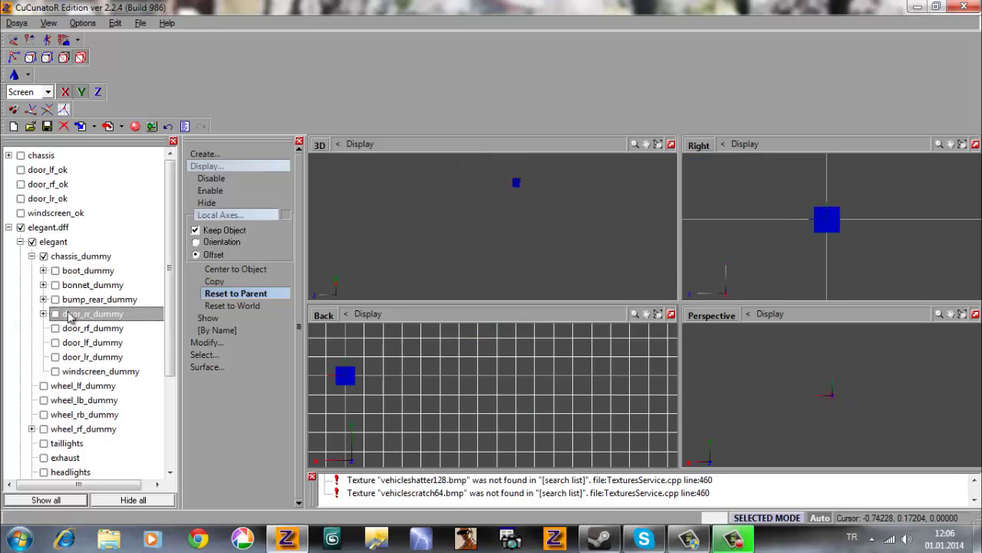
Show door_rf_dummy and door_rf_ok, and parent the door_rf_ok mesh to door_rf_dummy.
{"action": "left_click", "coordinate": [62, 329]}
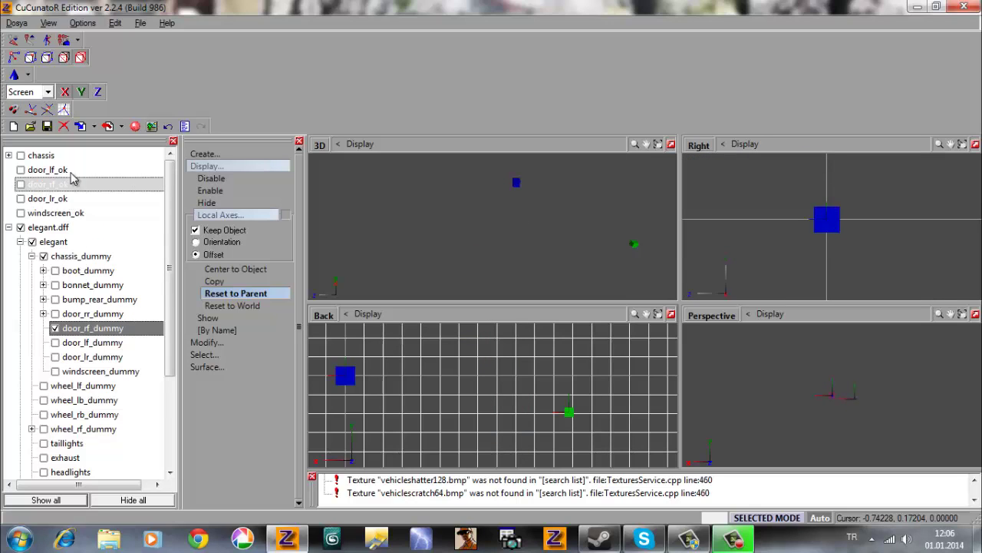
{"action": "left_click_drag", "start_coordinate": [73, 184], "coordinate": [98, 335]}
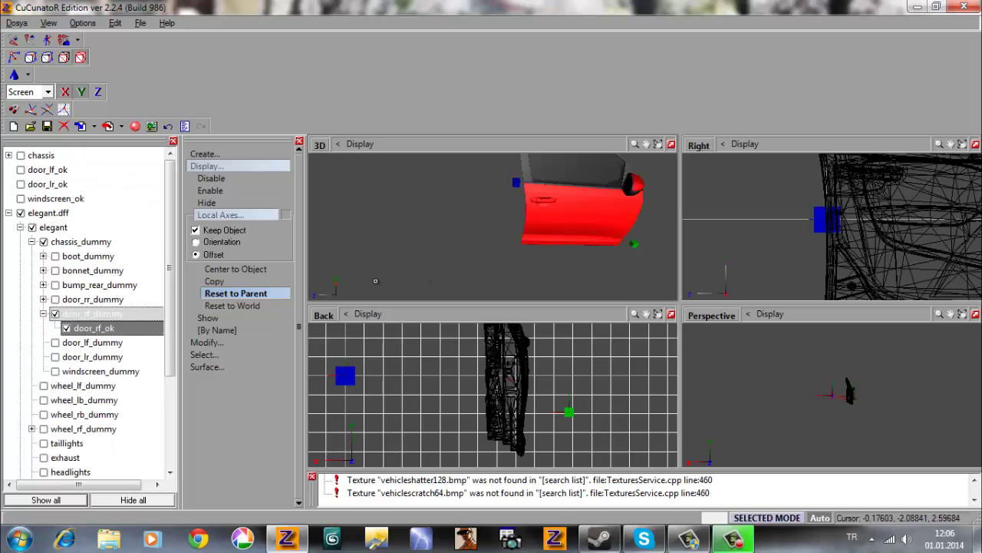
Move door_rf_dummy in the Right and Back views to the hinge area on the front door's front outer edge.
{"action": "left_click", "coordinate": [209, 342]}
{"action": "left_click", "coordinate": [223, 480]}
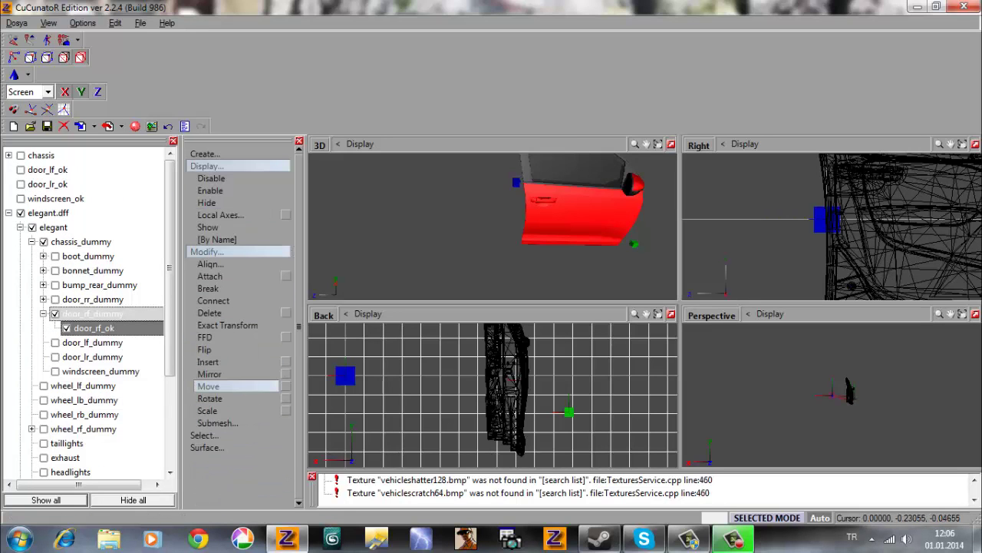
{"action": "scroll", "coordinate": [906, 230], "scroll_direction": "down", "scroll_amount": 2}
{"action": "middle_click_drag", "start_coordinate": [952, 238], "coordinate": [805, 249]}
{"action": "middle_click_drag", "start_coordinate": [969, 296], "coordinate": [906, 256]}
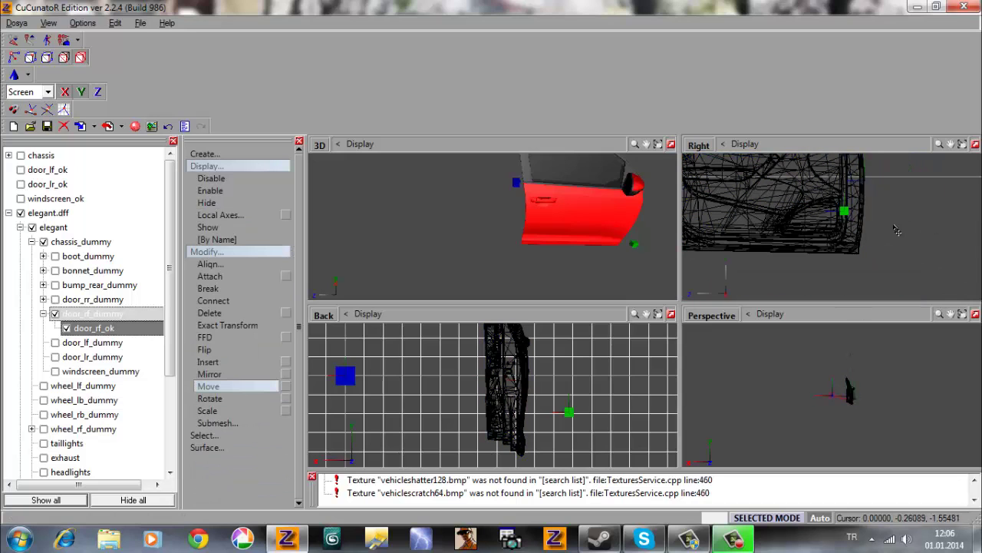
{"action": "left_click_drag", "start_coordinate": [827, 196], "coordinate": [878, 184]}
{"action": "left_click", "coordinate": [782, 518]}
{"action": "scroll", "coordinate": [881, 186], "scroll_direction": "up", "scroll_amount": 2}
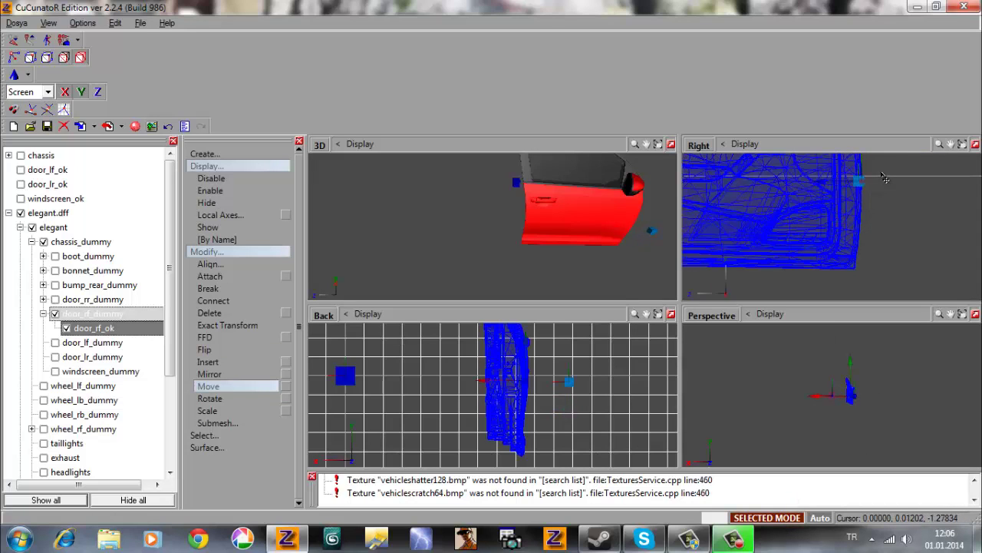
{"action": "left_click", "coordinate": [572, 382]}
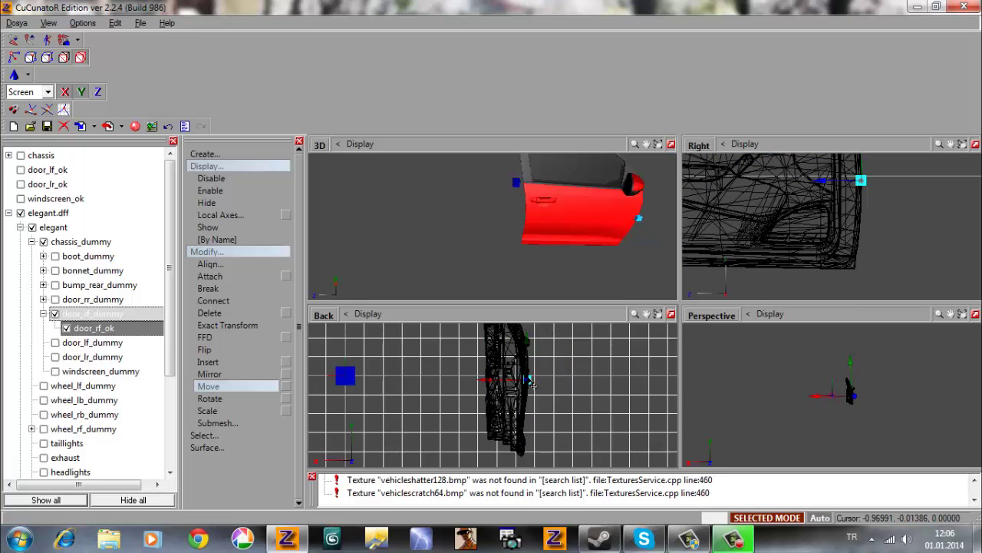
Center the door_rf_ok mesh's local axes offset on the object, and reset it to its parent door_rf_dummy.
{"action": "left_click", "coordinate": [284, 215]}
{"action": "left_click", "coordinate": [238, 269]}
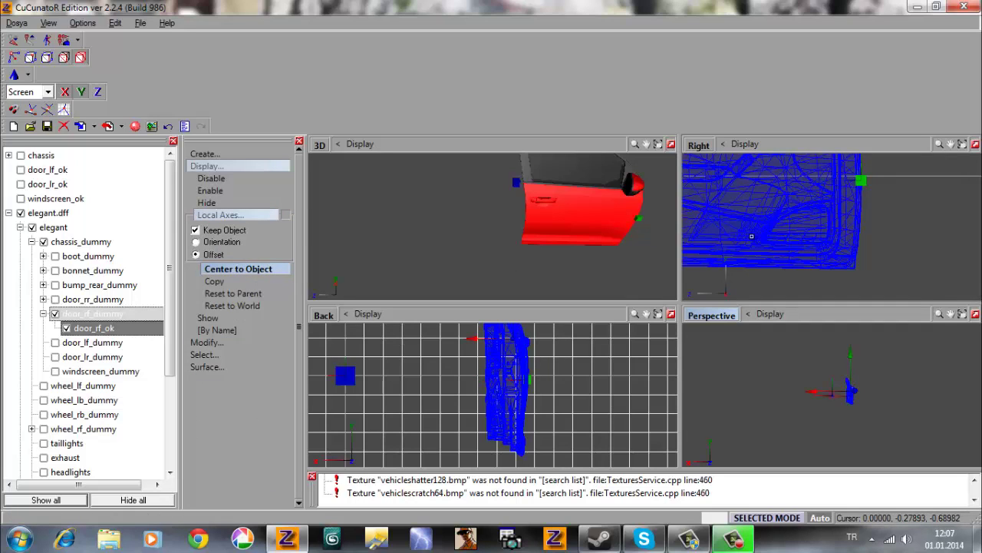
{"action": "left_click", "coordinate": [238, 296]}
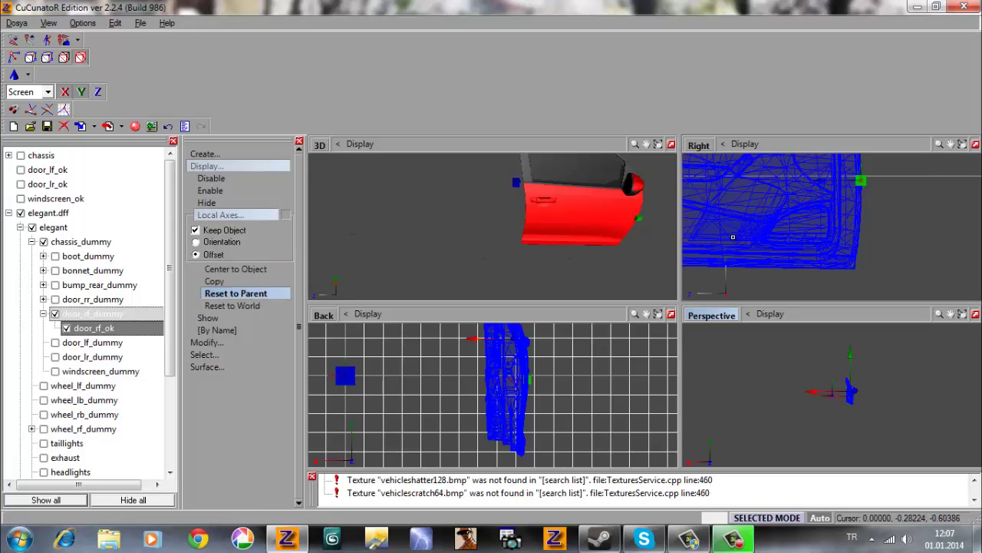
{"action": "left_click", "coordinate": [733, 237]}
{"action": "scroll", "coordinate": [789, 227], "scroll_direction": "down", "scroll_amount": 2}
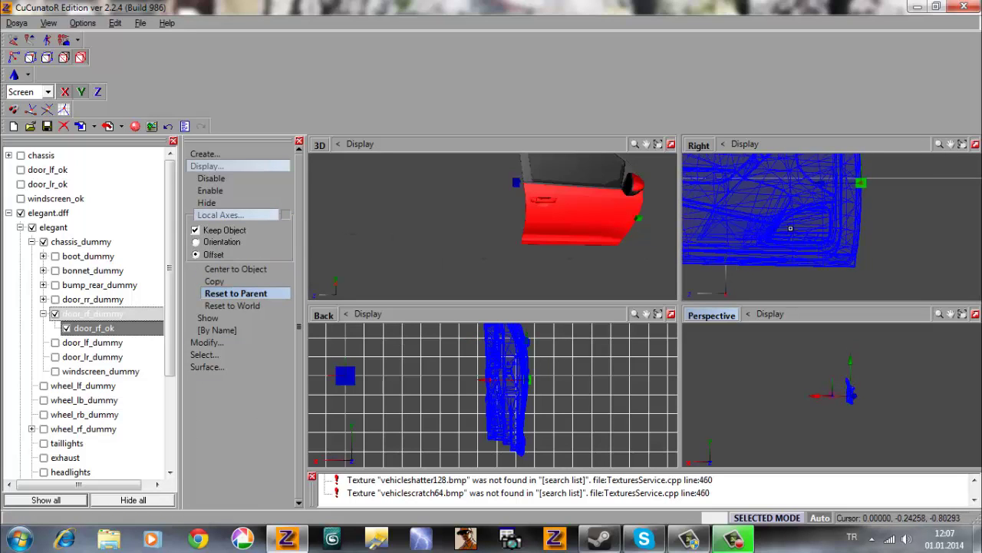
Hide door_rf_dummy, parent the door_lf_ok mesh to door_lf_dummy, and show both in the views.
{"action": "left_click", "coordinate": [43, 313]}
{"action": "left_click", "coordinate": [55, 313]}
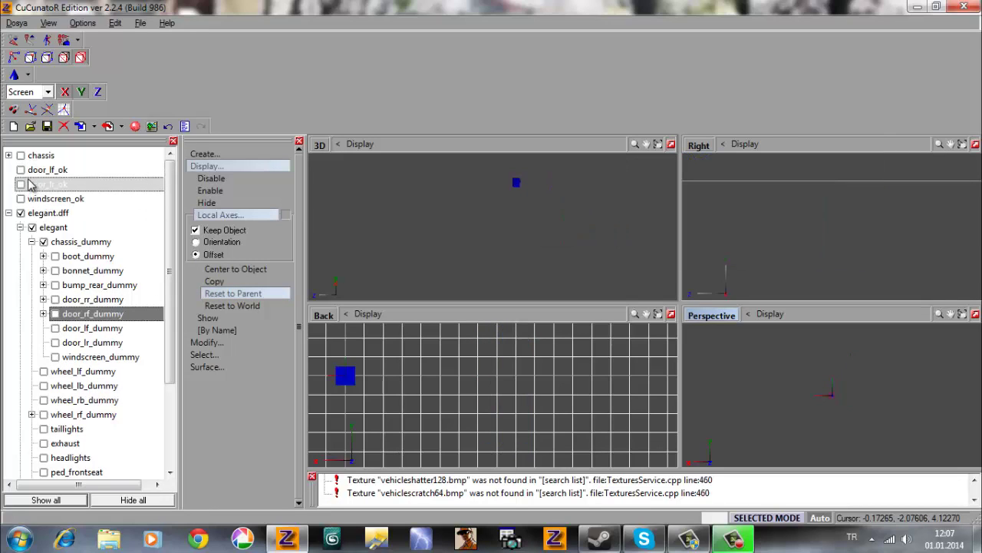
{"action": "left_click", "coordinate": [20, 170]}
{"action": "left_click_drag", "start_coordinate": [48, 170], "coordinate": [99, 342]}
{"action": "left_click", "coordinate": [44, 299]}
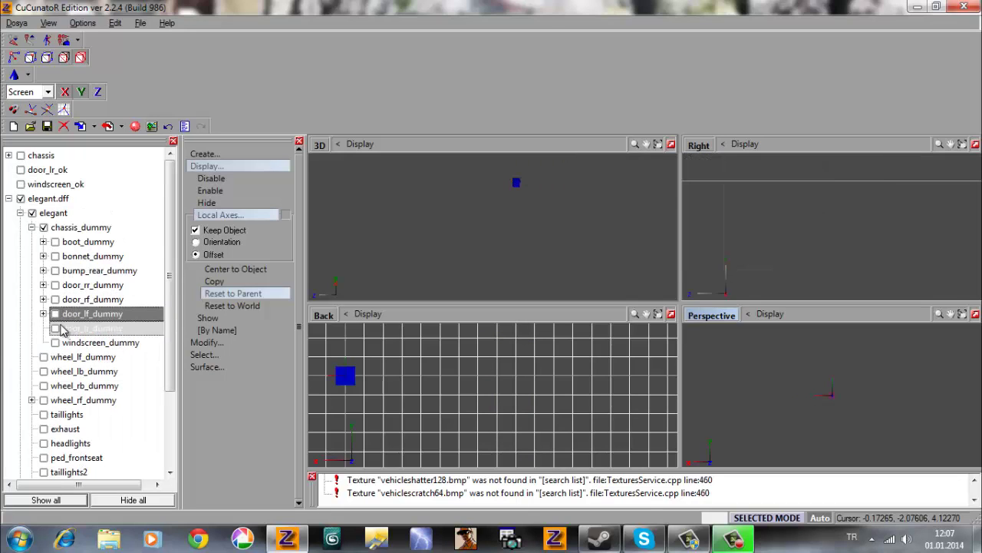
{"action": "left_click", "coordinate": [44, 314]}
{"action": "left_click", "coordinate": [67, 330]}
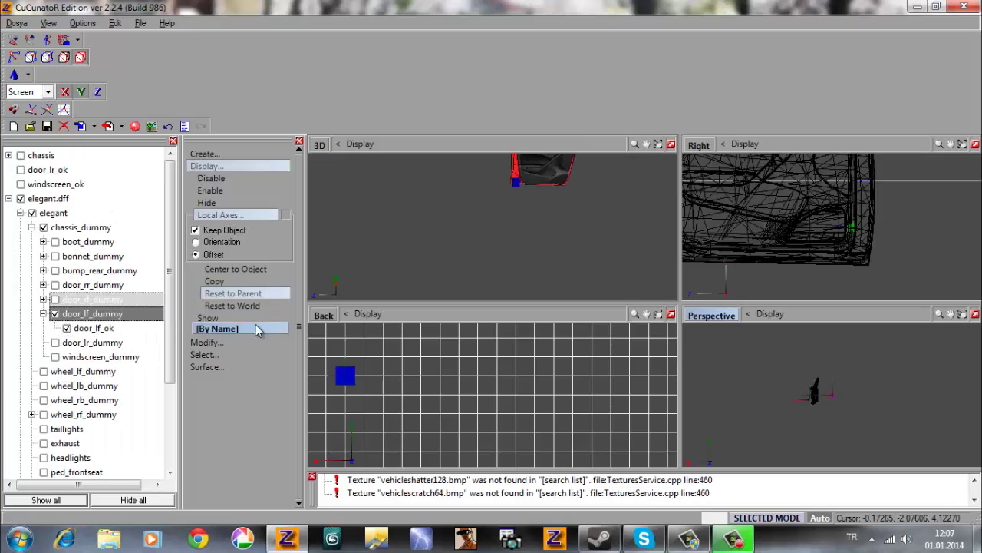
Move door_lf_dummy in the Right and Back views to the hinge area on the left front door's front outer edge.
{"action": "left_click", "coordinate": [222, 342]}
{"action": "left_click", "coordinate": [227, 477]}
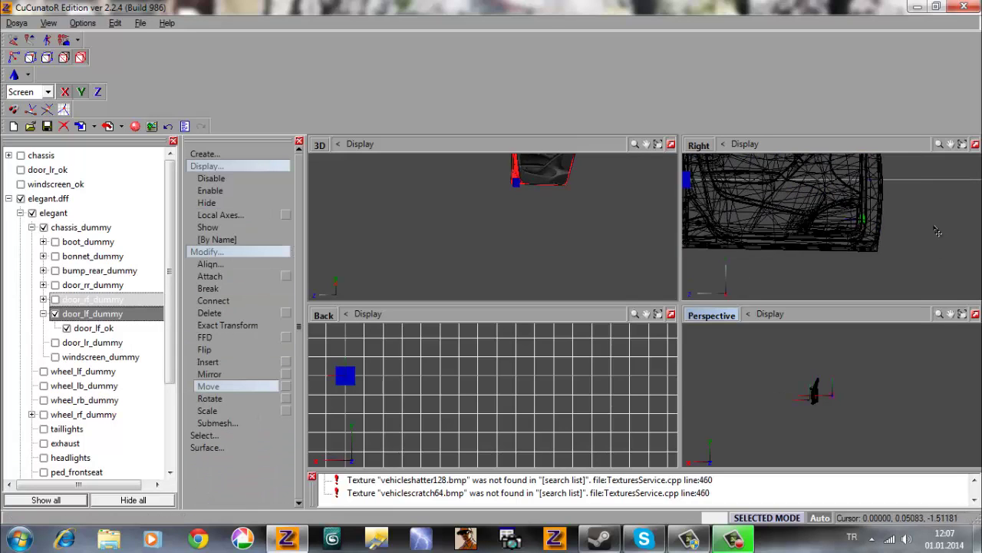
{"action": "left_click", "coordinate": [768, 518]}
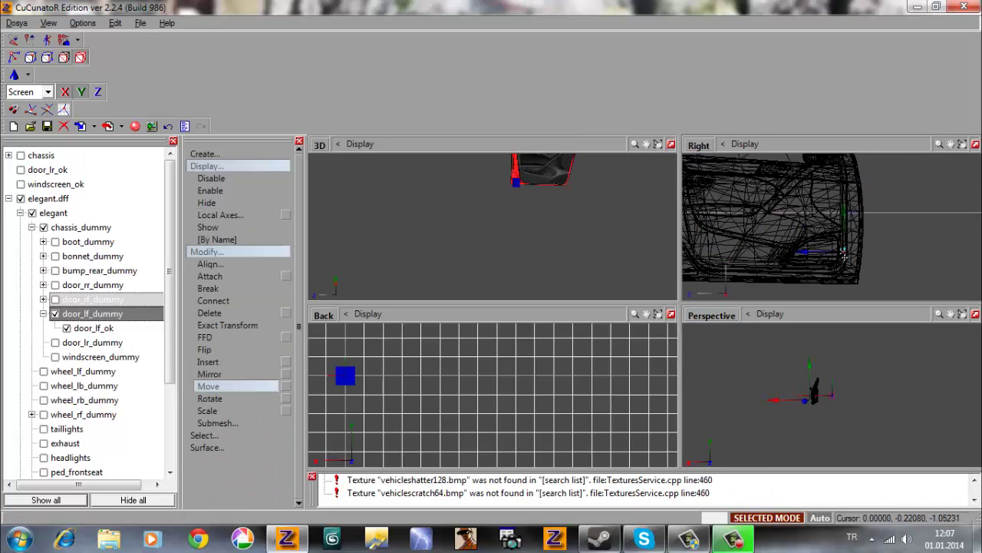
{"action": "left_click", "coordinate": [869, 220]}
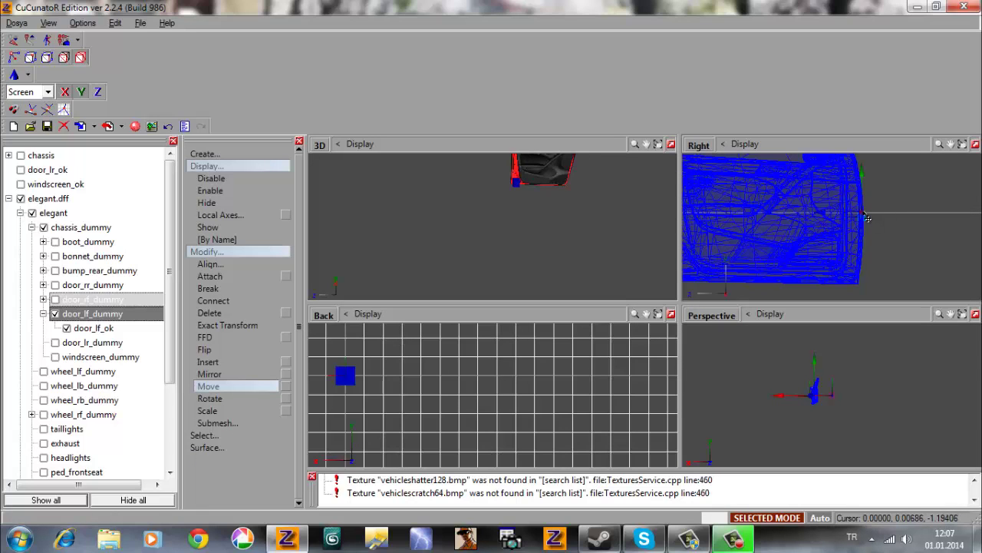
{"action": "scroll", "coordinate": [537, 402], "scroll_direction": "down", "scroll_amount": 3}
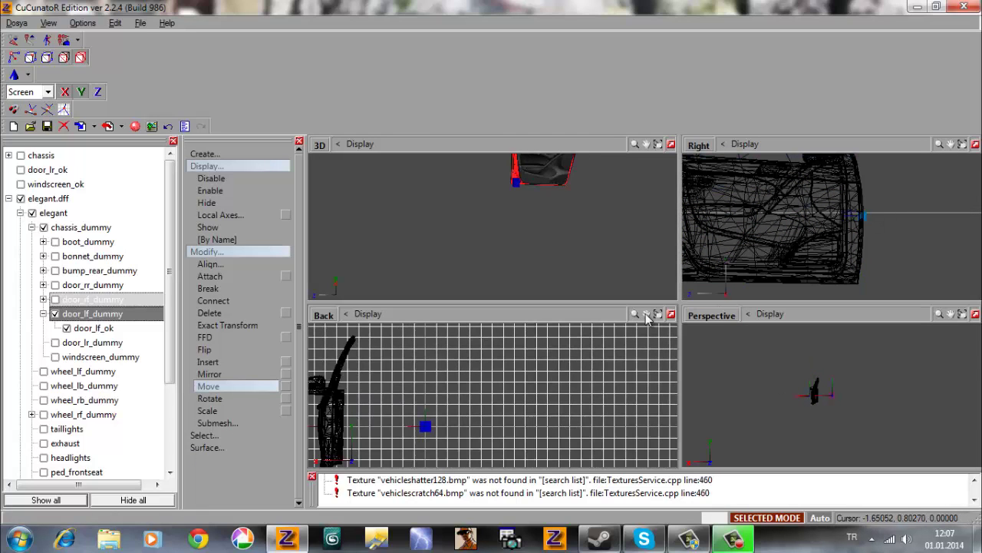
{"action": "left_click", "coordinate": [658, 315]}
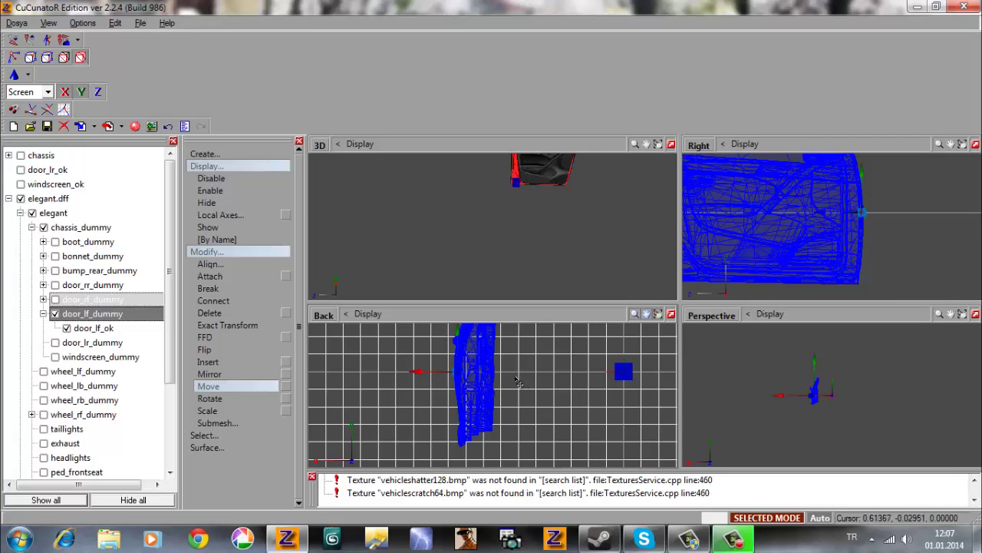
Center the door_lf_ok mesh's local axes offset on the object, and reset it to its parent door_lf_dummy.
{"action": "left_click", "coordinate": [261, 216]}
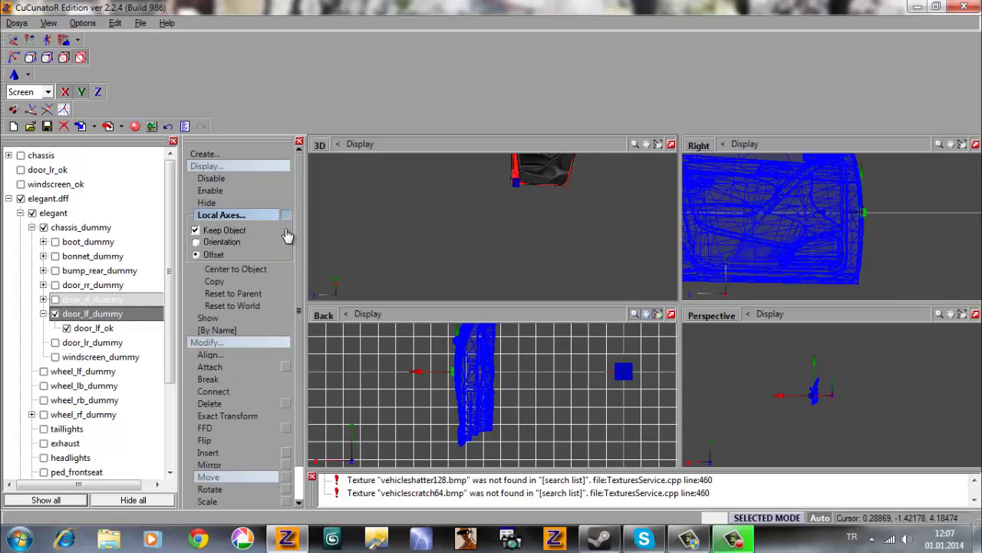
{"action": "left_click", "coordinate": [214, 281]}
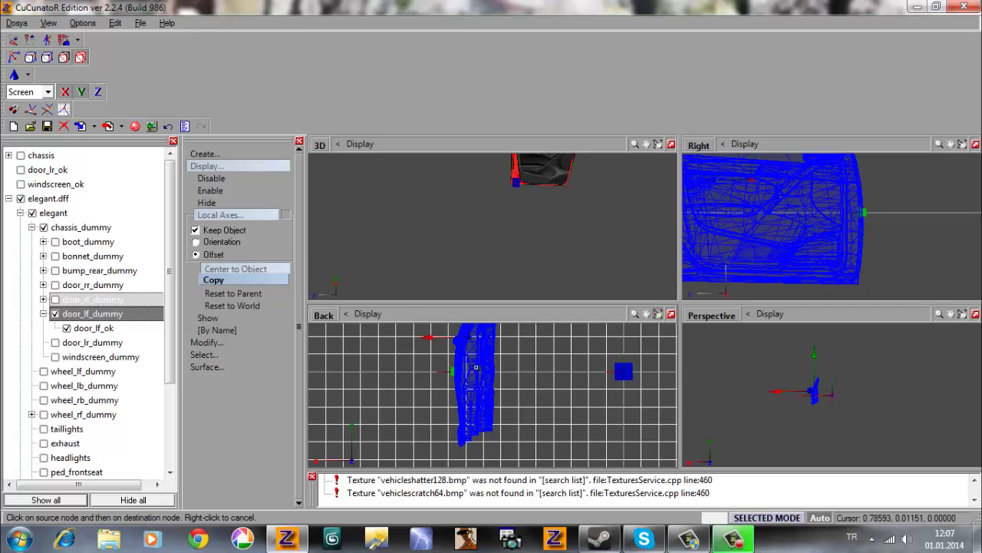
{"action": "left_click", "coordinate": [259, 268]}
{"action": "left_click", "coordinate": [251, 295]}
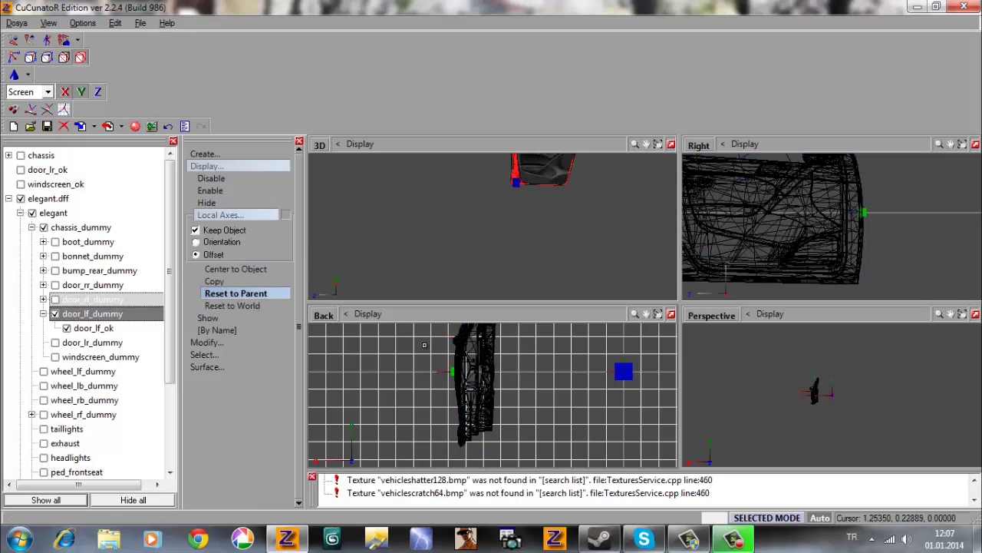
{"action": "left_click", "coordinate": [467, 356]}
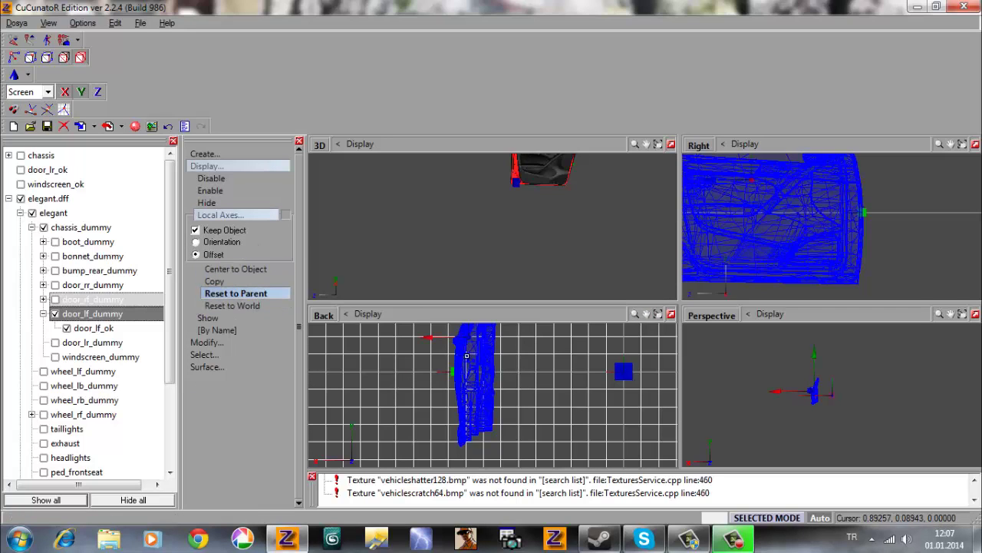
{"action": "left_click", "coordinate": [206, 165]}
Hide door_lf_dummy, parent the door_lr_ok mesh to door_lr_dummy, and show both in the views.
{"action": "left_click", "coordinate": [44, 314]}
{"action": "left_click", "coordinate": [54, 314]}
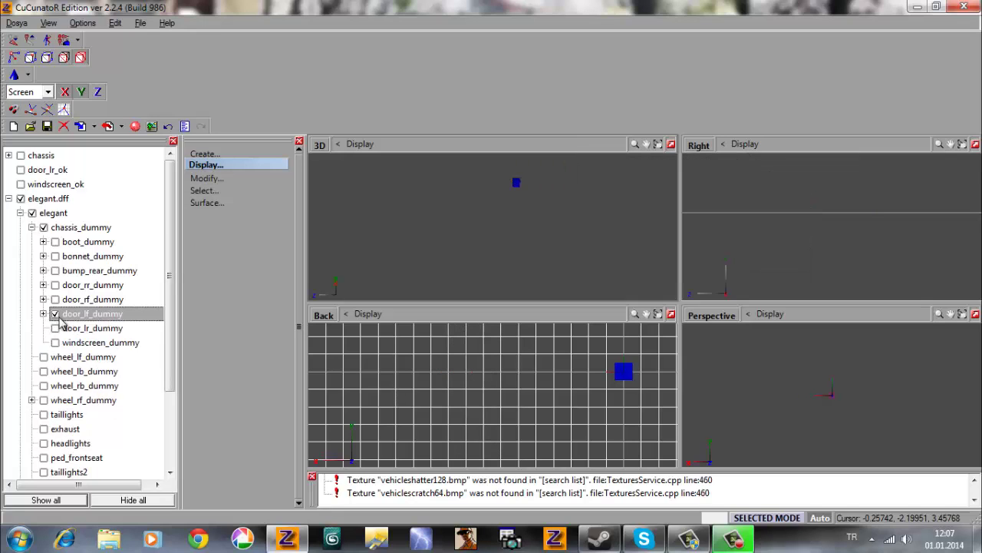
{"action": "left_click", "coordinate": [21, 169]}
{"action": "left_click_drag", "start_coordinate": [20, 173], "coordinate": [61, 329]}
{"action": "left_click", "coordinate": [54, 314]}
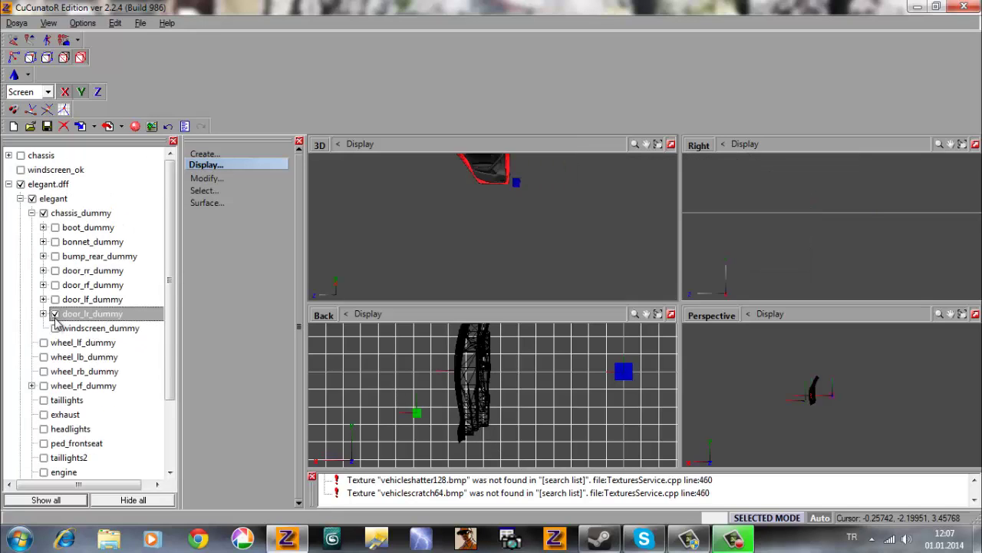
Move door_lr_dummy in the Right and Back views to the hinge area on the left rear door's front outer edge.
{"action": "left_click", "coordinate": [238, 178]}
{"action": "left_click", "coordinate": [233, 323]}
{"action": "left_click", "coordinate": [209, 312]}
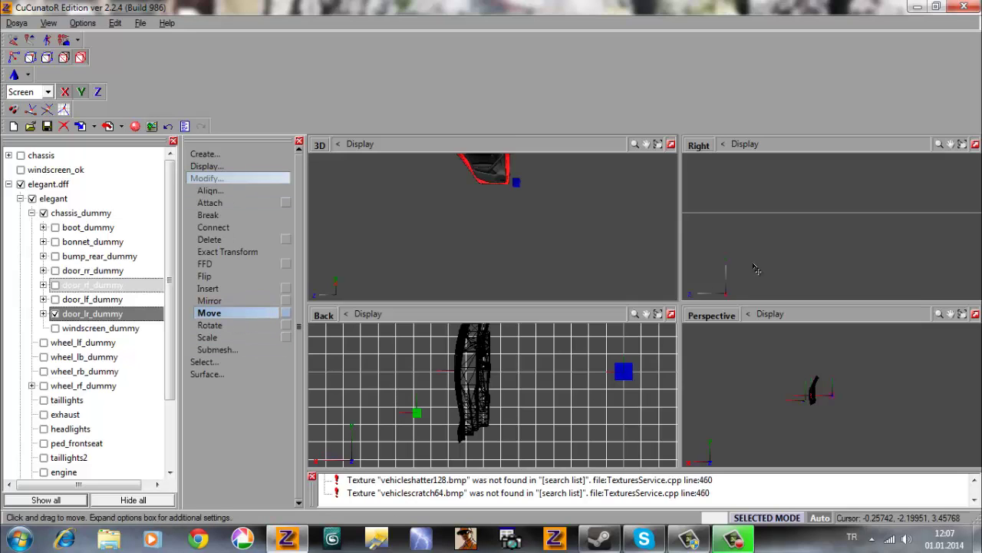
{"action": "left_click", "coordinate": [962, 144]}
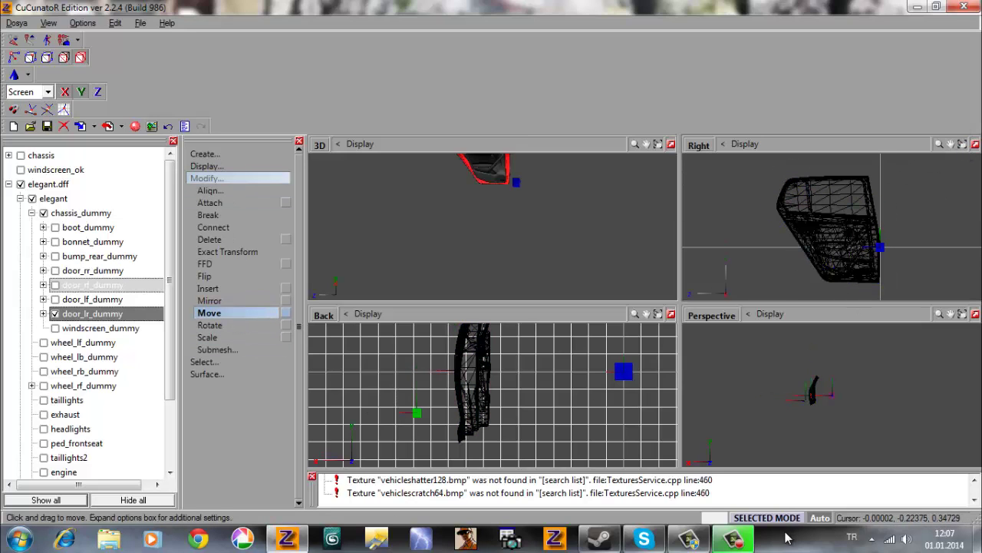
{"action": "scroll", "coordinate": [815, 185], "scroll_direction": "up", "scroll_amount": 5}
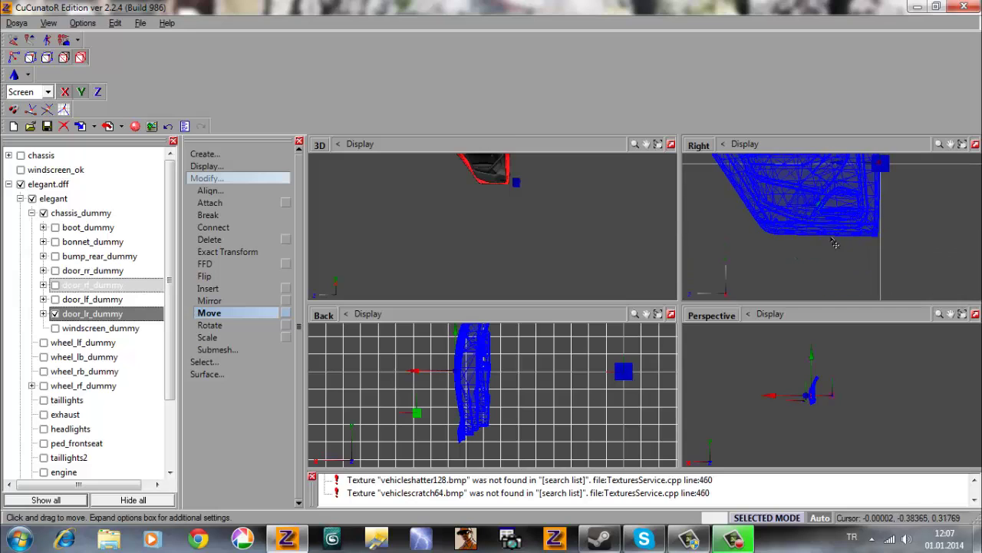
{"action": "left_click", "coordinate": [789, 522]}
{"action": "middle_click_drag", "start_coordinate": [799, 187], "coordinate": [761, 230]}
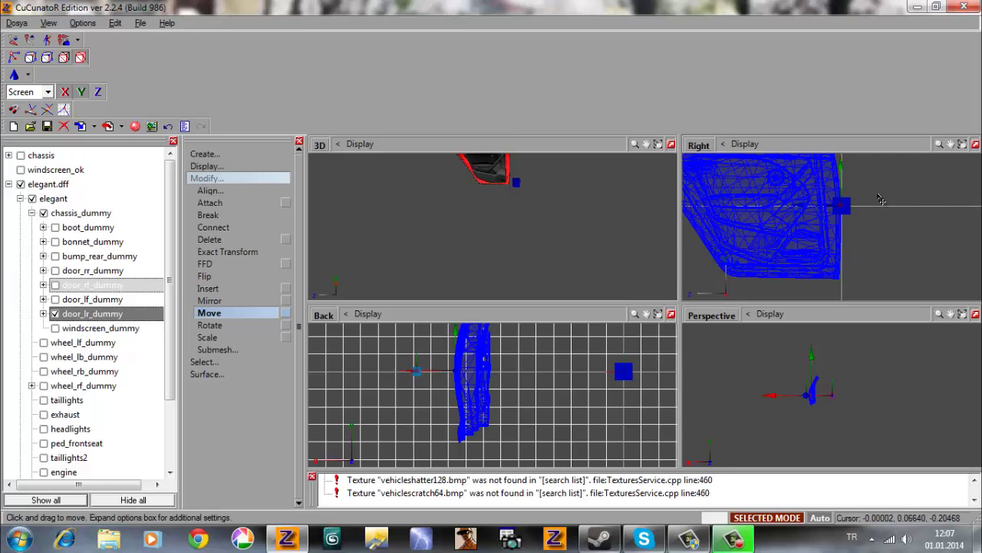
{"action": "scroll", "coordinate": [415, 401], "scroll_direction": "up", "scroll_amount": 2}
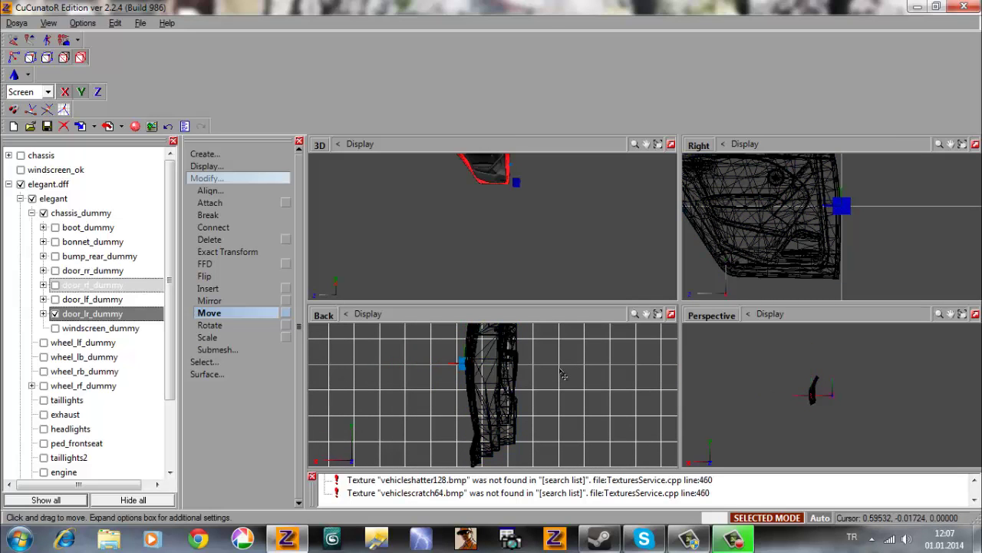
Center the door_lr_ok mesh's local axes offset on the object, and reset it to its parent door_lr_dummy.
{"action": "left_click", "coordinate": [207, 165]}
{"action": "left_click", "coordinate": [221, 214]}
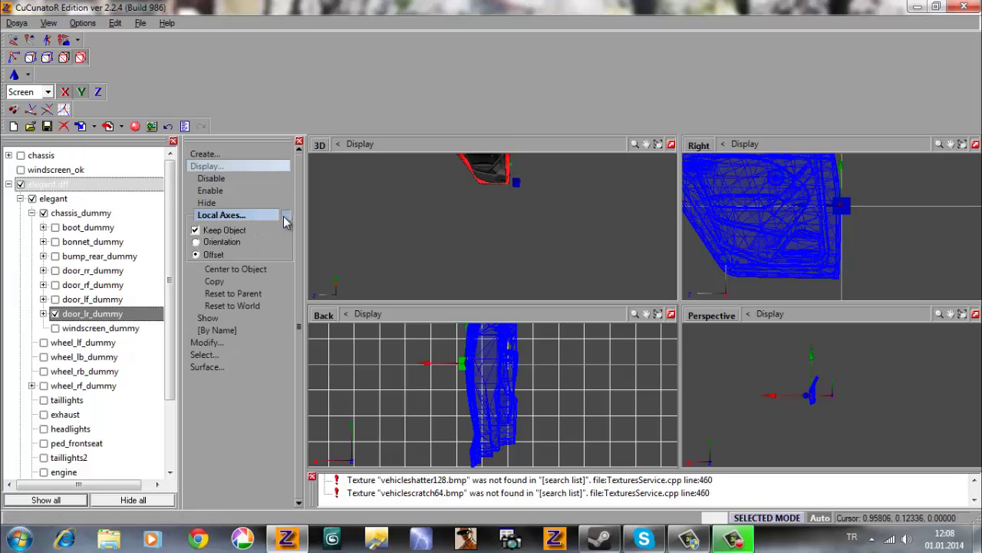
{"action": "left_click", "coordinate": [230, 270]}
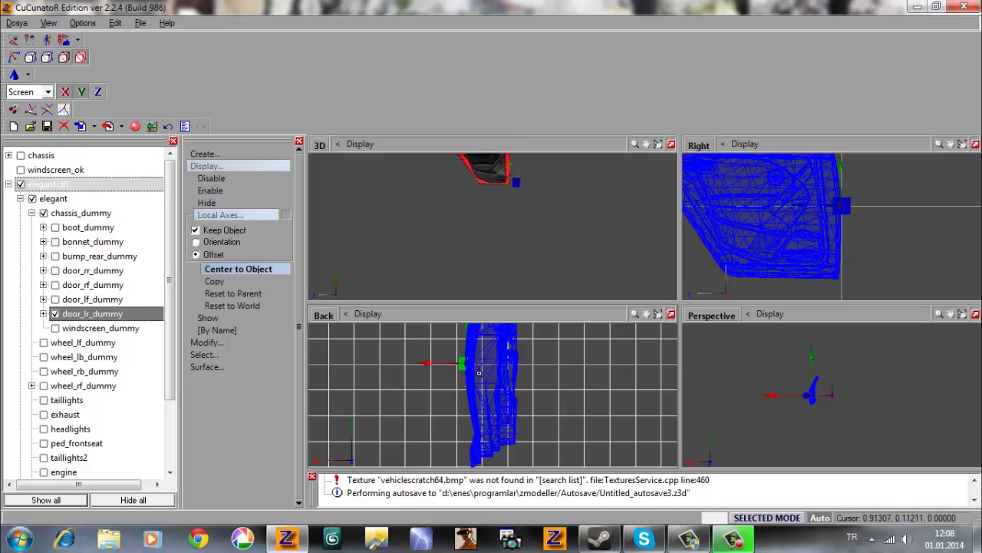
{"action": "left_click", "coordinate": [235, 293]}
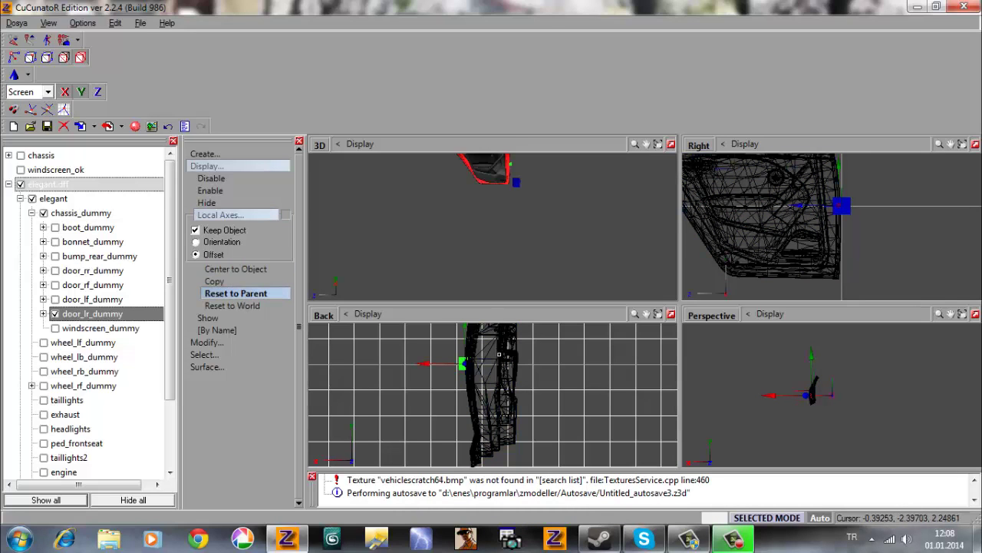
{"action": "left_click", "coordinate": [231, 168]}
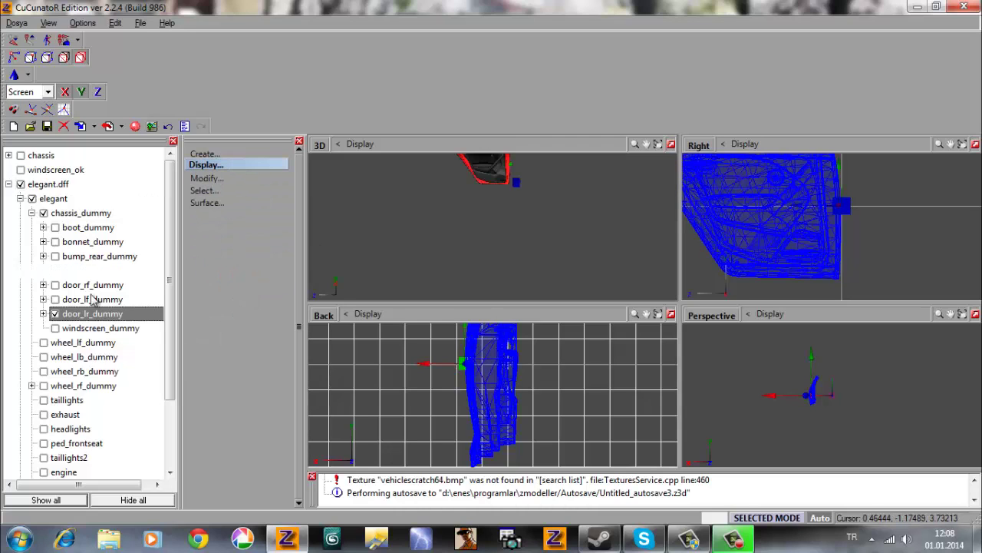
Show windscreen_dummy and the windscreen_ok mesh, and parent windscreen_ok to windscreen_dummy.
{"action": "left_click", "coordinate": [64, 328]}
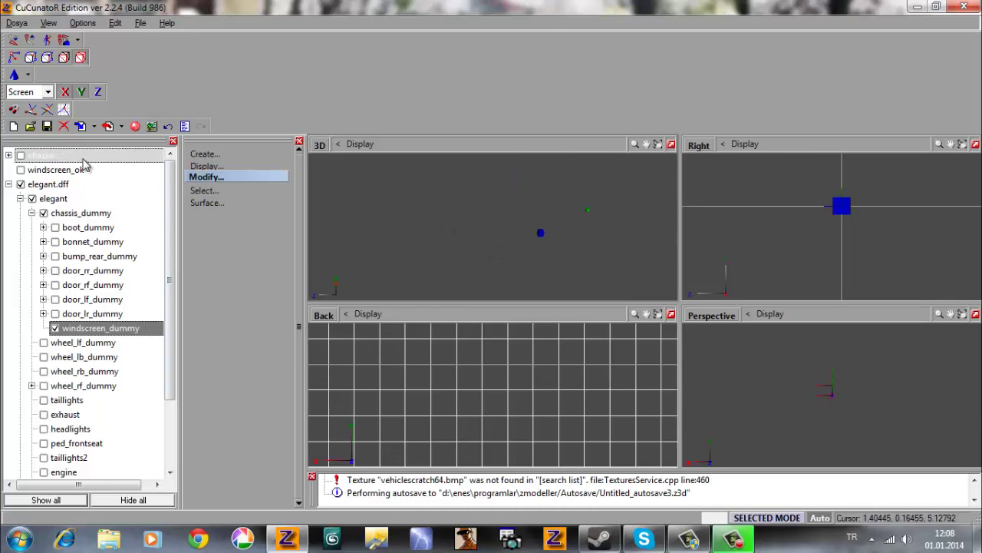
{"action": "left_click", "coordinate": [22, 170]}
{"action": "middle_click_drag", "start_coordinate": [455, 195], "coordinate": [406, 201]}
{"action": "left_click_drag", "start_coordinate": [65, 172], "coordinate": [124, 328]}
Move windscreen_dummy in the Right view onto the middle of the windscreen glass.
{"action": "left_click", "coordinate": [207, 178]}
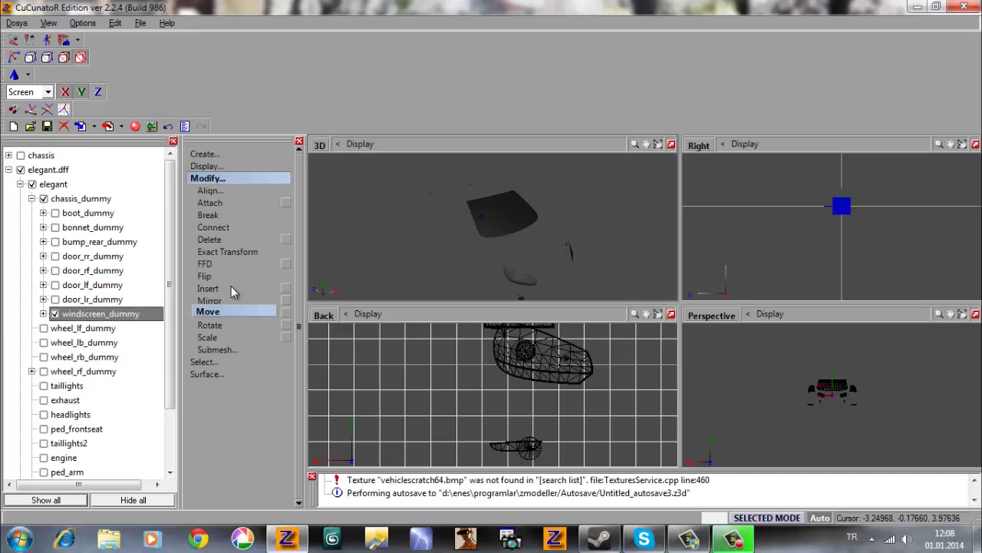
{"action": "left_click", "coordinate": [235, 314]}
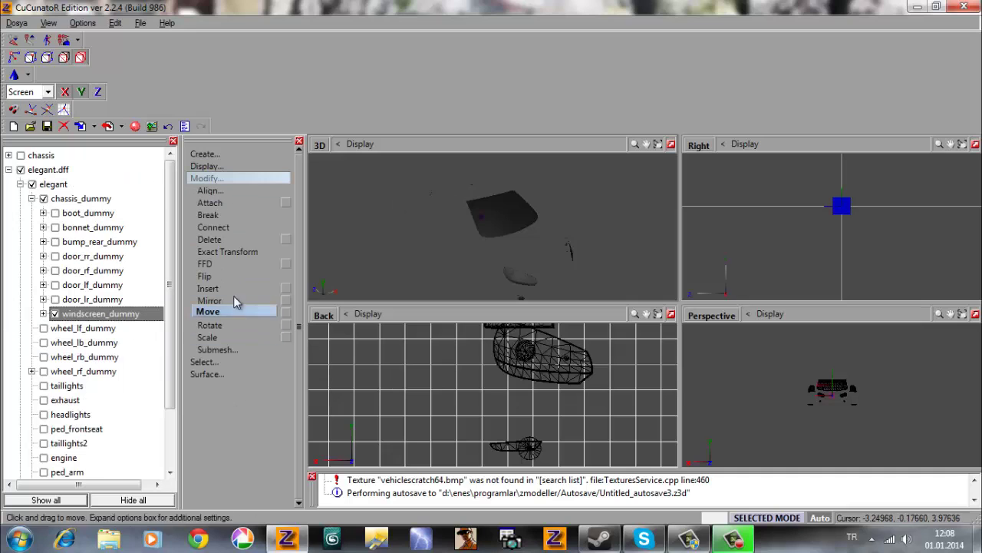
{"action": "left_click", "coordinate": [964, 145]}
{"action": "left_click", "coordinate": [964, 146]}
{"action": "scroll", "coordinate": [860, 192], "scroll_direction": "up", "scroll_amount": 1}
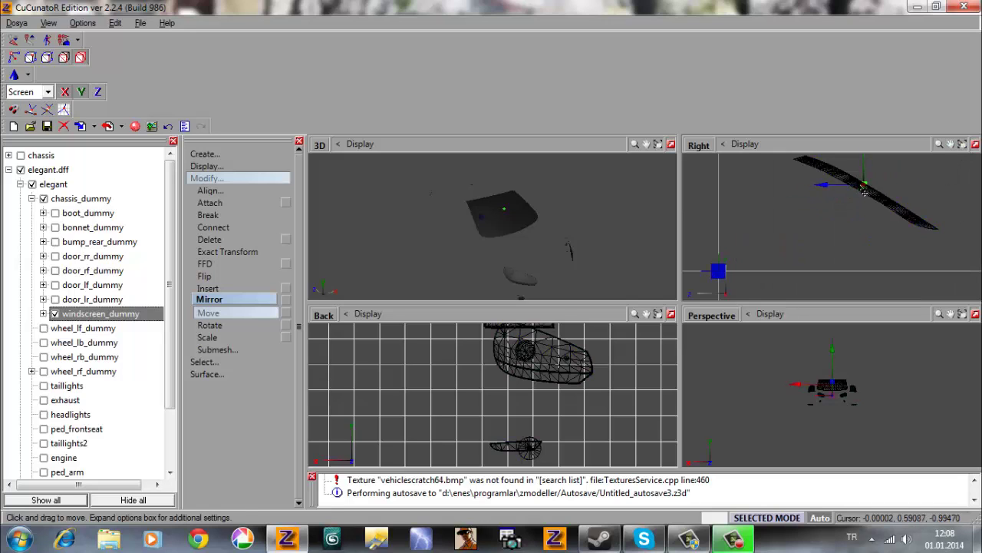
{"action": "left_click", "coordinate": [865, 192]}
Center the windscreen_ok mesh's local axes offset on the object, and reset it to its parent windscreen_dummy.
{"action": "left_click", "coordinate": [265, 166]}
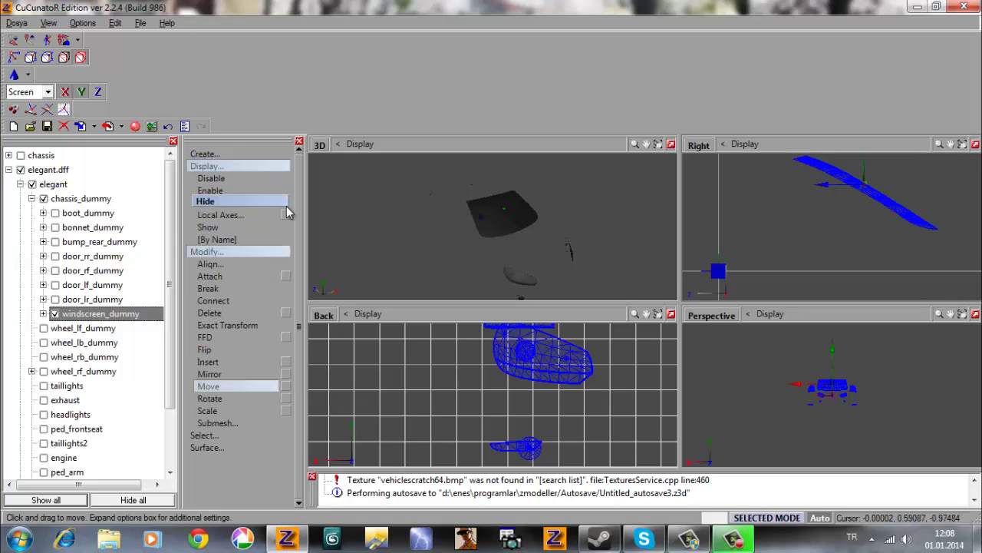
{"action": "left_click", "coordinate": [280, 215]}
{"action": "left_click", "coordinate": [242, 265]}
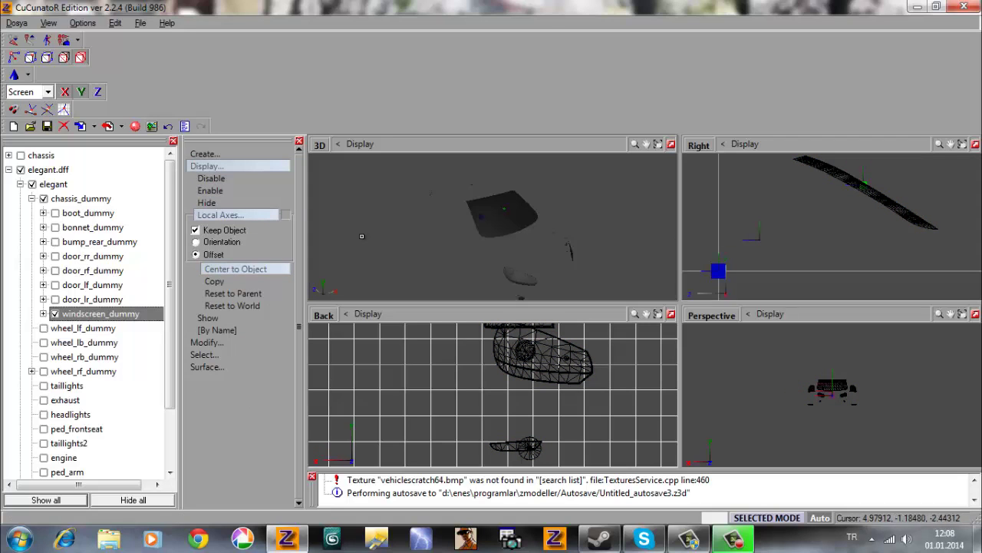
{"action": "left_click", "coordinate": [236, 293]}
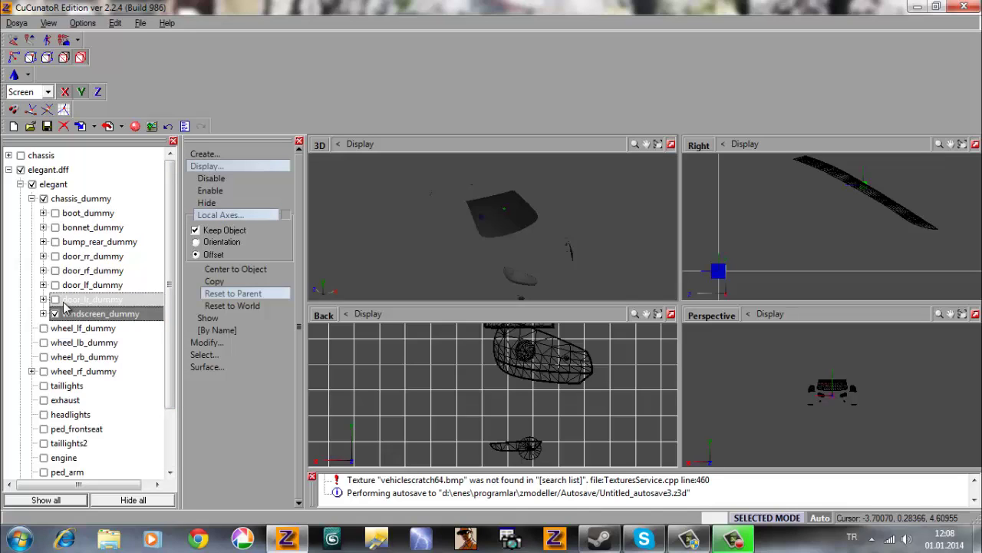
Hide windscreen_dummy, show the chassis mesh, and parent it to chassis_dummy.
{"action": "left_click", "coordinate": [55, 314]}
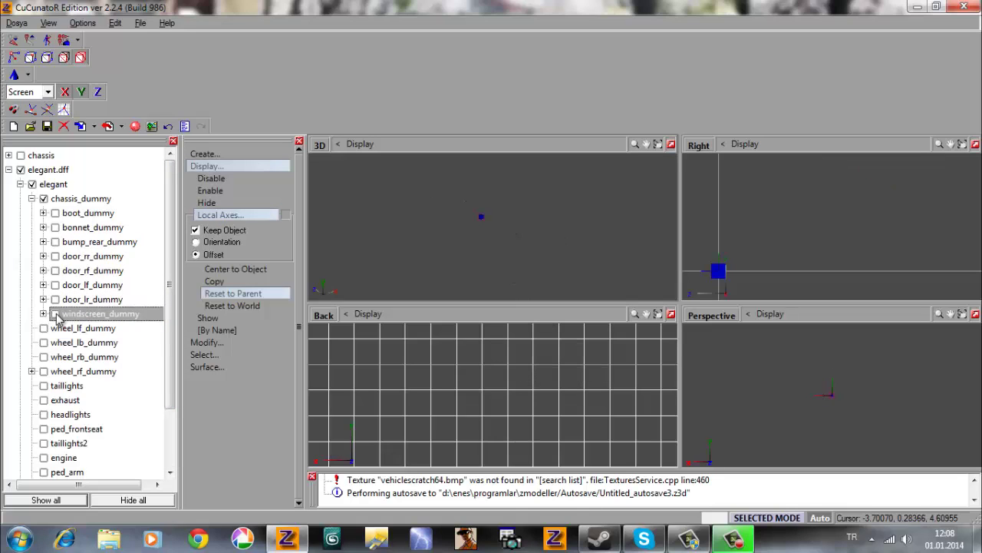
{"action": "left_click", "coordinate": [20, 155]}
{"action": "left_click_drag", "start_coordinate": [40, 162], "coordinate": [77, 185]}
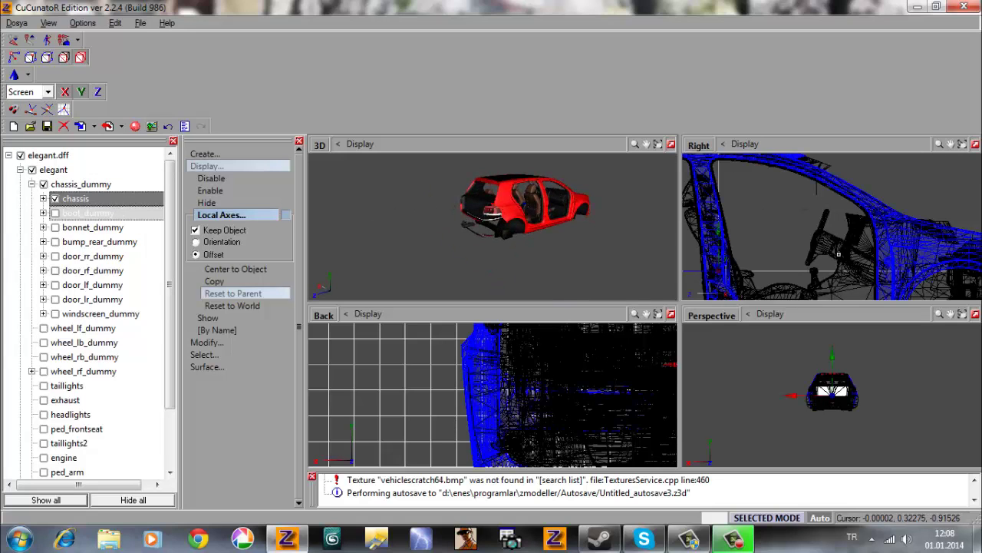
Expand the chassis branch and center the local axes offset of the chassis and its child meshes on each object.
{"action": "left_click", "coordinate": [43, 198]}
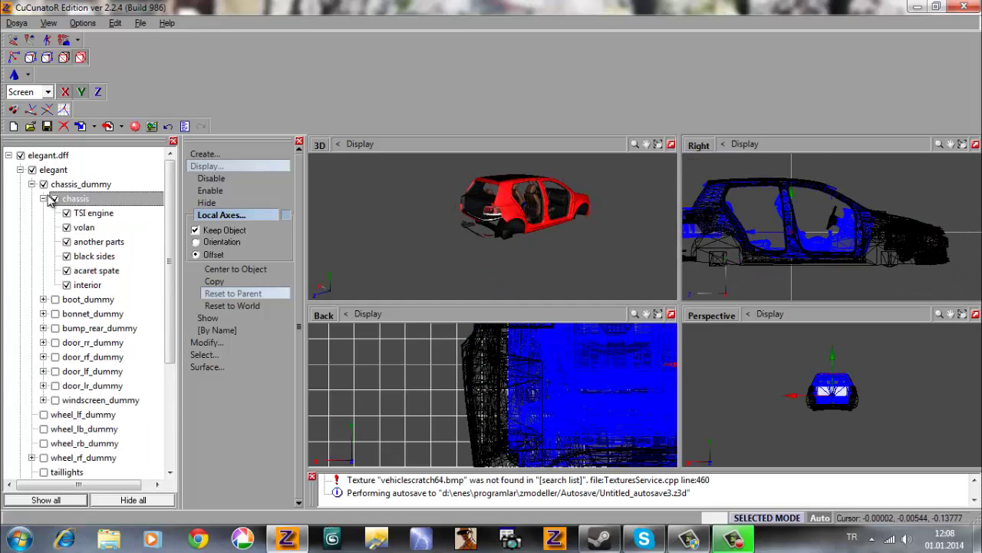
{"action": "left_click", "coordinate": [230, 281]}
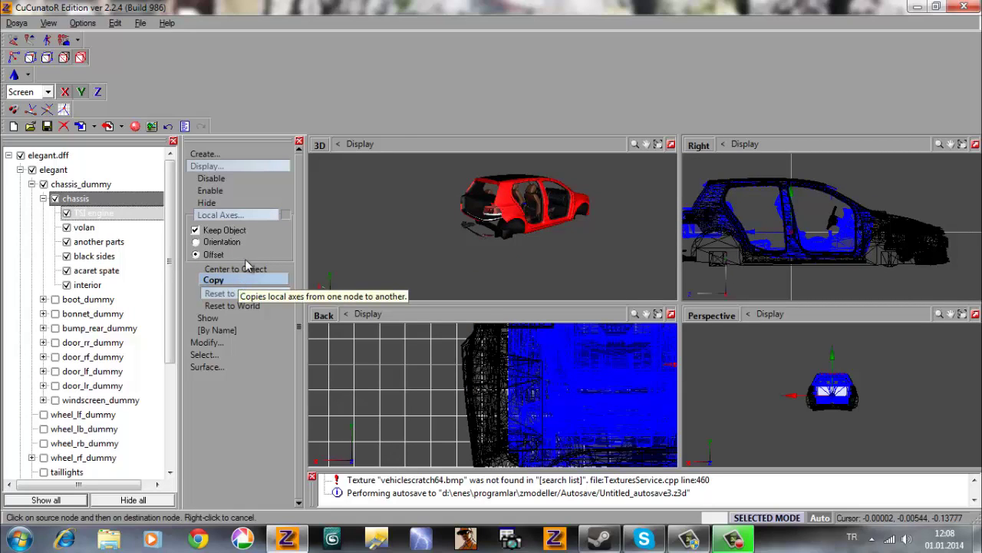
{"action": "left_click", "coordinate": [239, 269]}
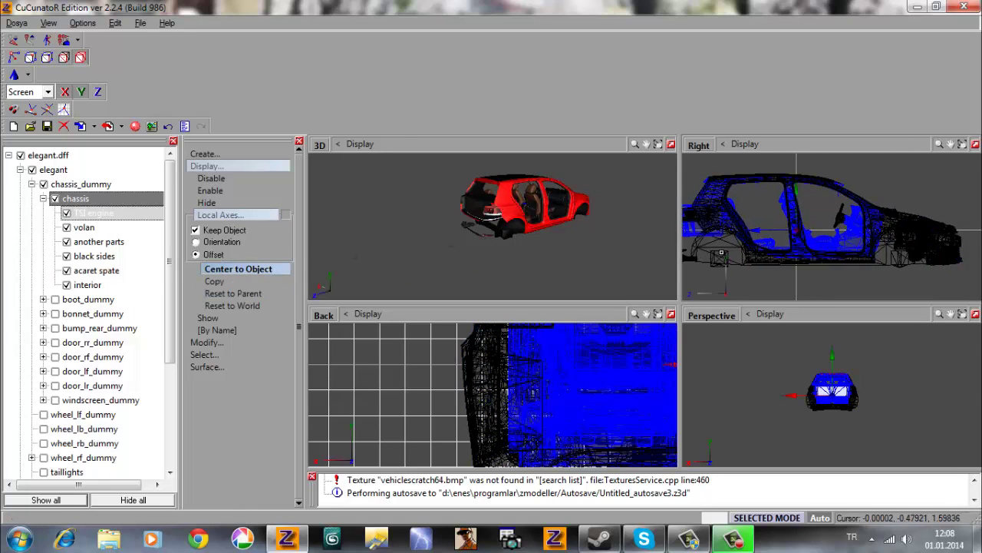
{"action": "middle_click_drag", "start_coordinate": [722, 252], "coordinate": [751, 251]}
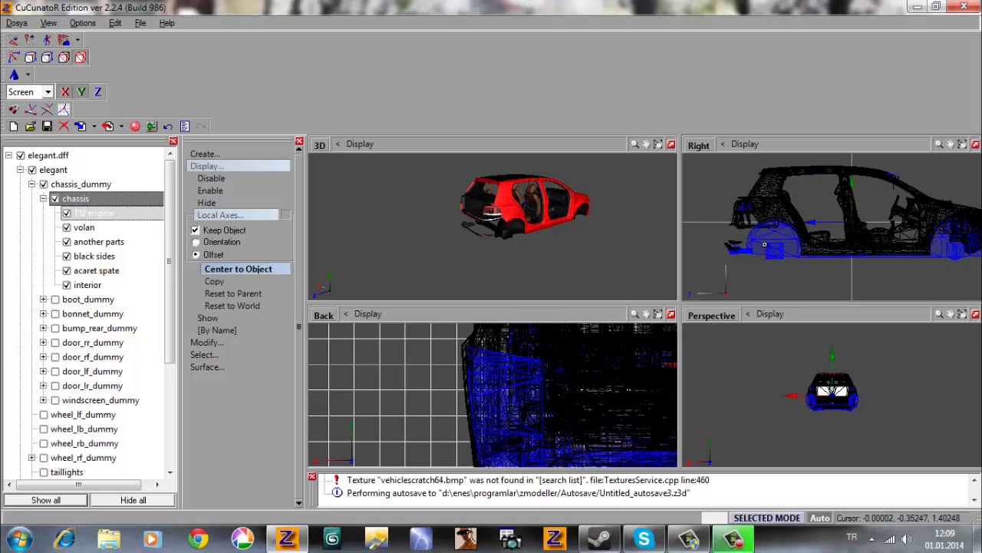
{"action": "scroll", "coordinate": [777, 233], "scroll_direction": "up", "scroll_amount": 1}
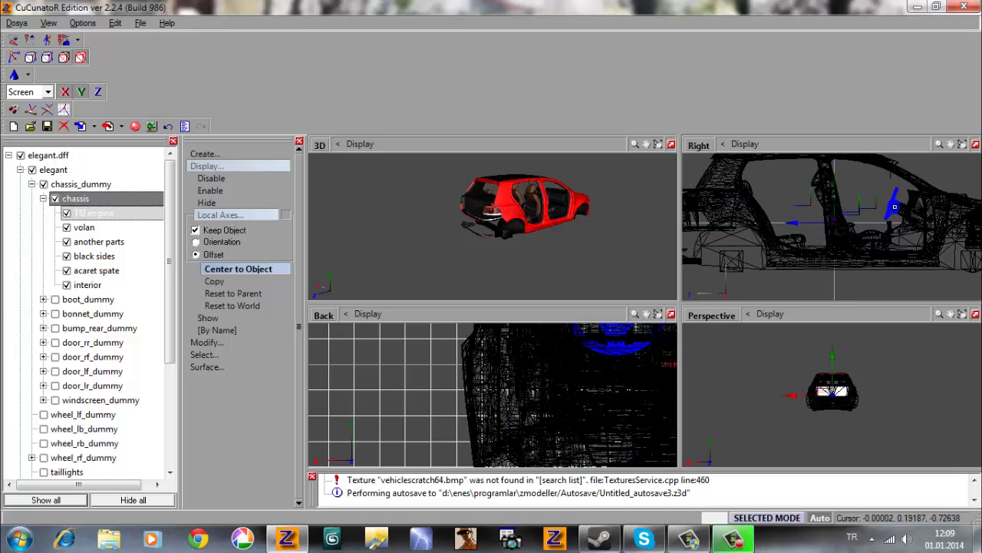
{"action": "scroll", "coordinate": [897, 206], "scroll_direction": "up", "scroll_amount": 2}
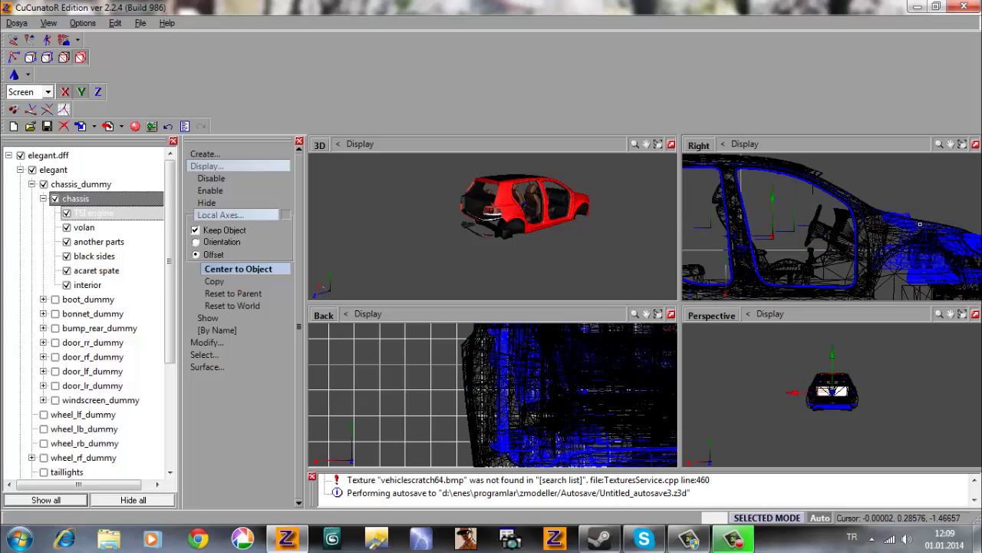
{"action": "key", "text": "Right"}
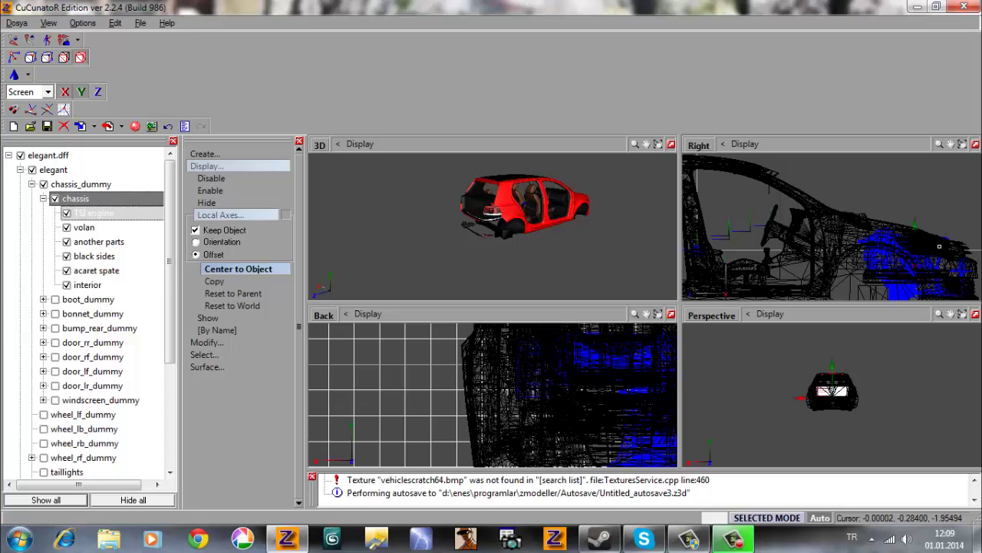
{"action": "scroll", "coordinate": [940, 246], "scroll_direction": "up", "scroll_amount": 3}
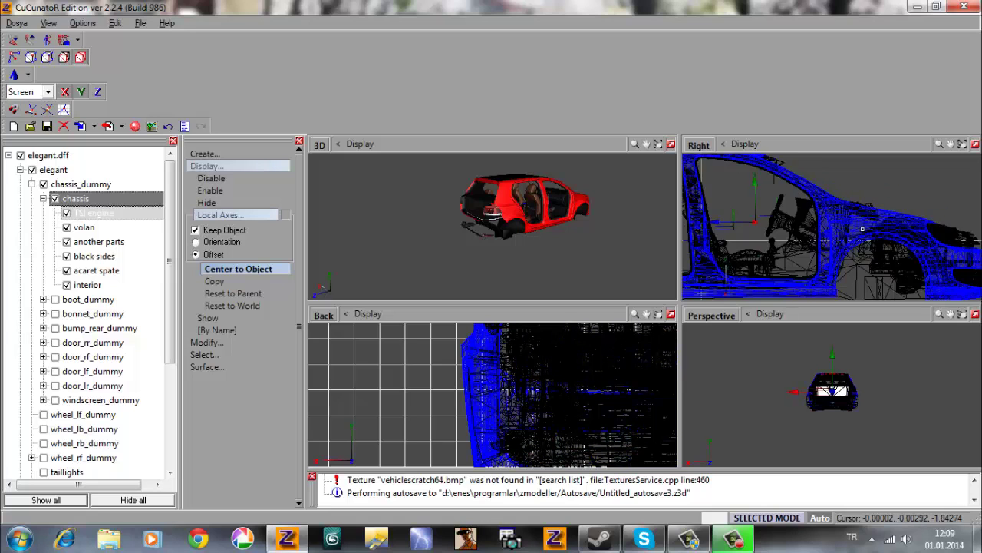
{"action": "scroll", "coordinate": [842, 247], "scroll_direction": "up", "scroll_amount": 3}
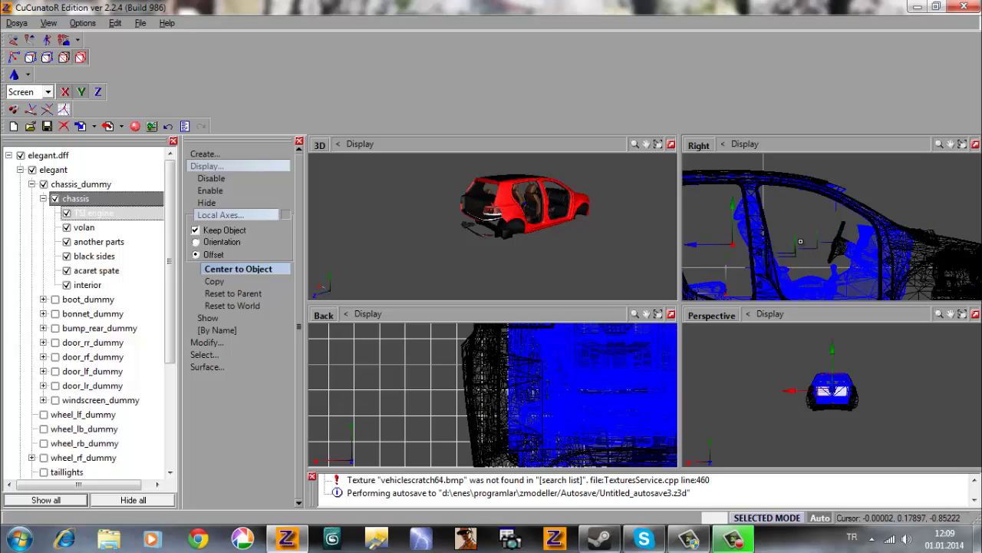
Reset the local axes offset of the chassis and its child meshes to their parents, and collapse the chassis branch.
{"action": "scroll", "coordinate": [801, 241], "scroll_direction": "down", "scroll_amount": 5}
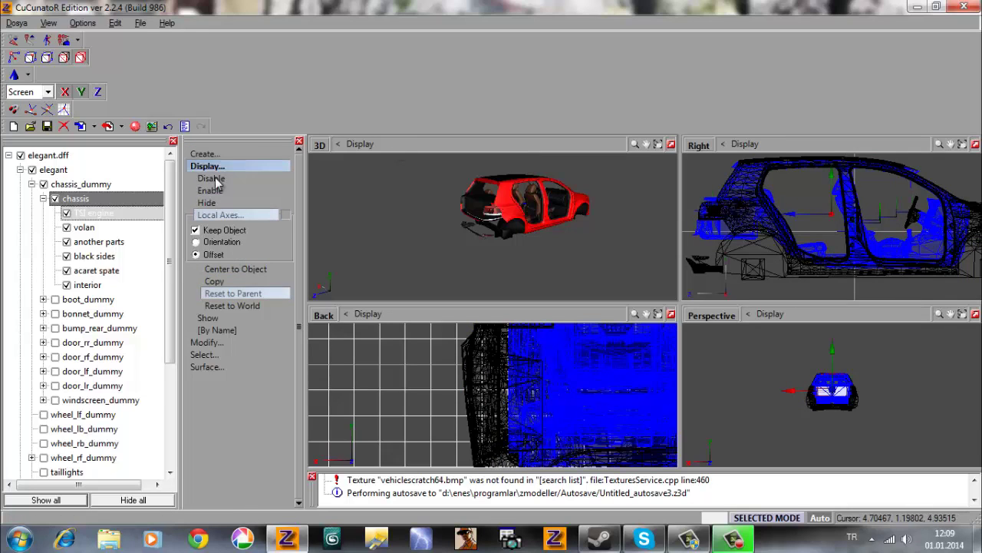
{"action": "left_click", "coordinate": [55, 201]}
{"action": "left_click", "coordinate": [43, 199]}
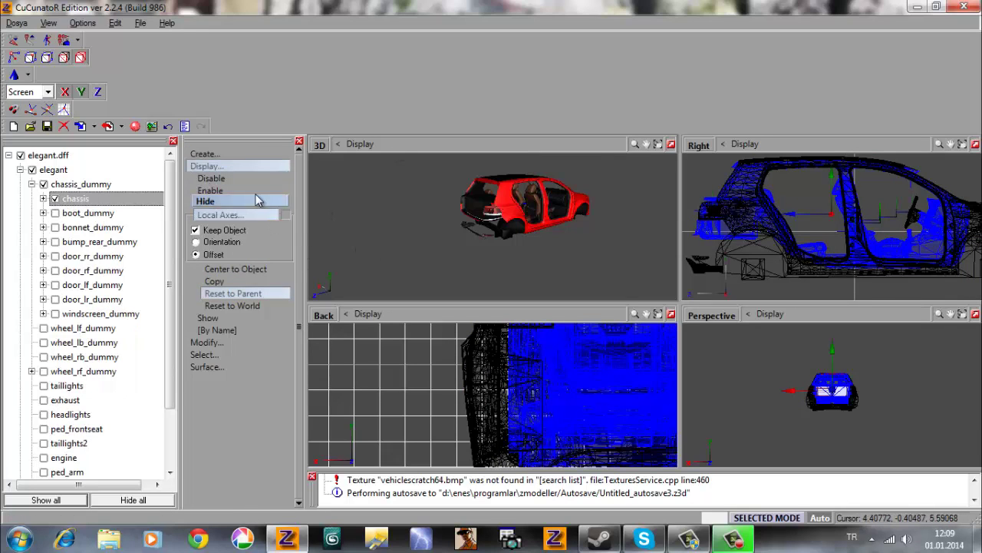
{"action": "left_click", "coordinate": [209, 189]}
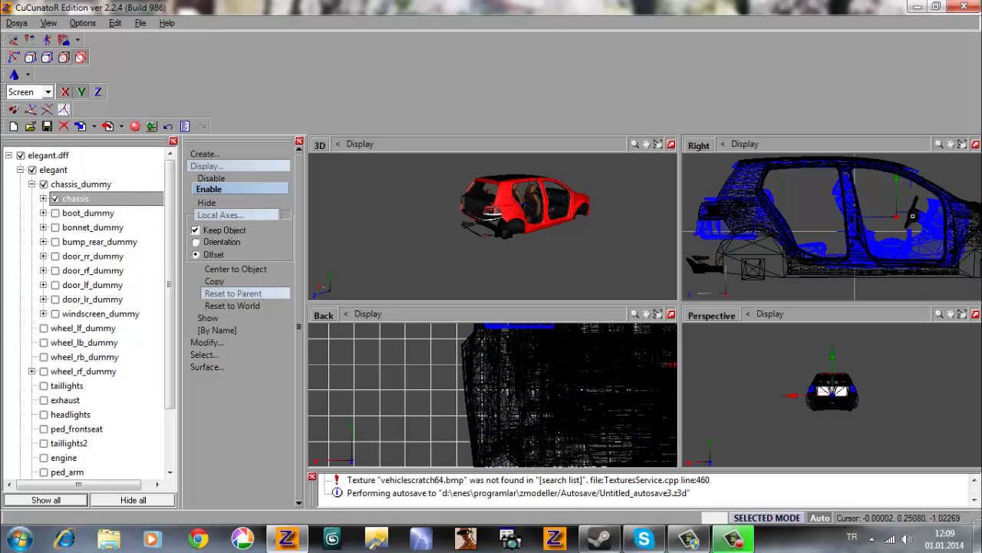
{"action": "middle_click_drag", "start_coordinate": [949, 215], "coordinate": [824, 213]}
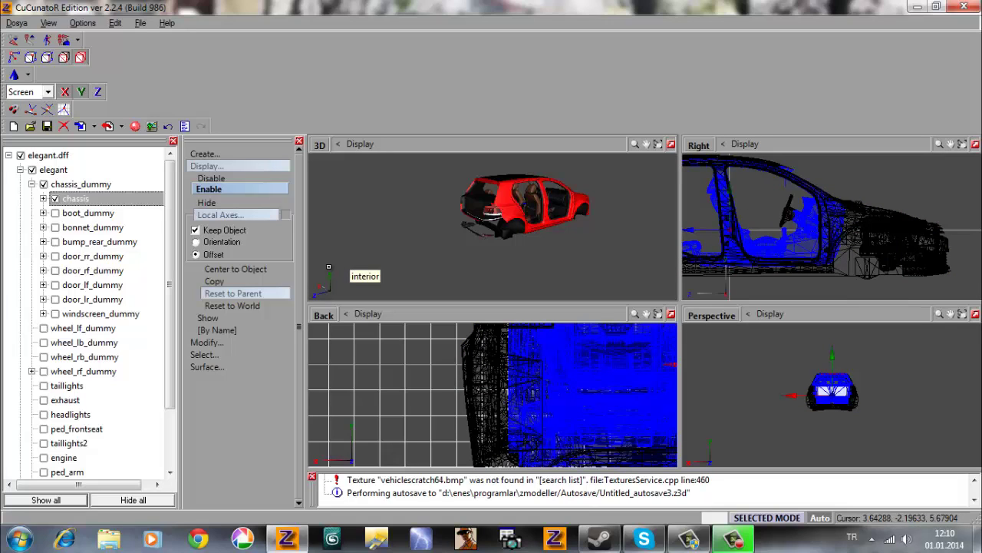
{"action": "left_click", "coordinate": [232, 216]}
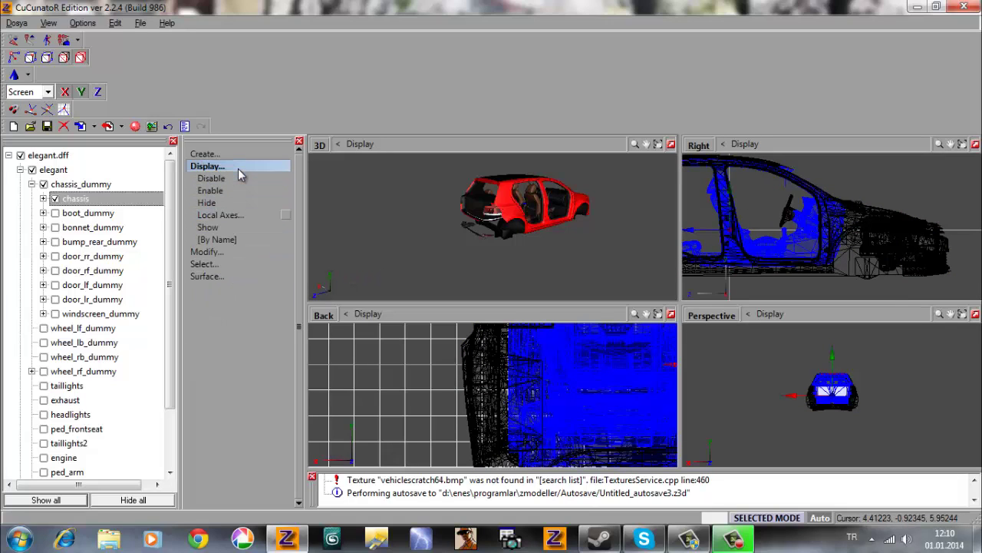
{"action": "left_click", "coordinate": [238, 167]}
Show the boot, bonnet, rear bumper, four door and windscreen dummies with their meshes, and collapse the chassis_dummy branch.
{"action": "left_click", "coordinate": [55, 213]}
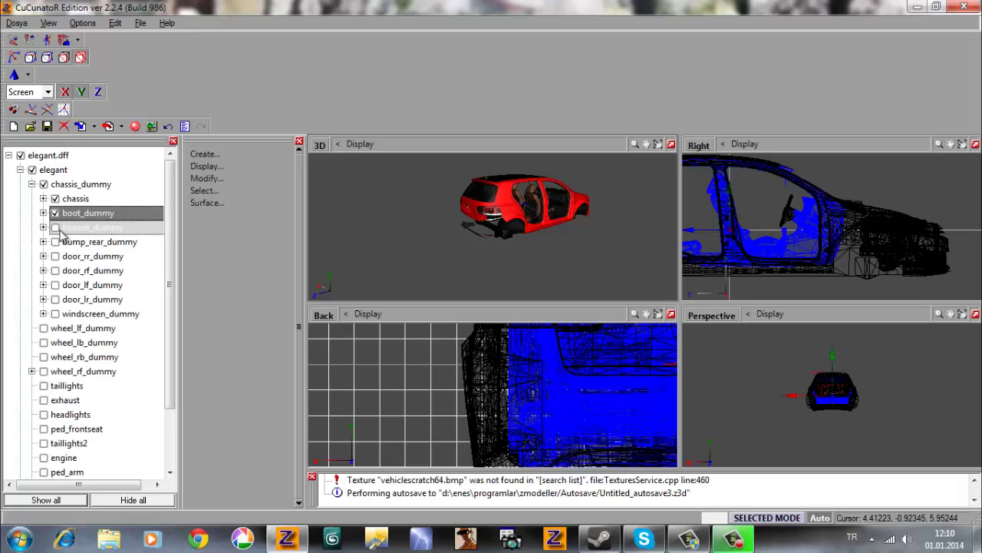
{"action": "left_click", "coordinate": [55, 228]}
{"action": "left_click", "coordinate": [55, 241]}
{"action": "left_click", "coordinate": [55, 256]}
{"action": "left_click", "coordinate": [56, 270]}
{"action": "left_click", "coordinate": [55, 285]}
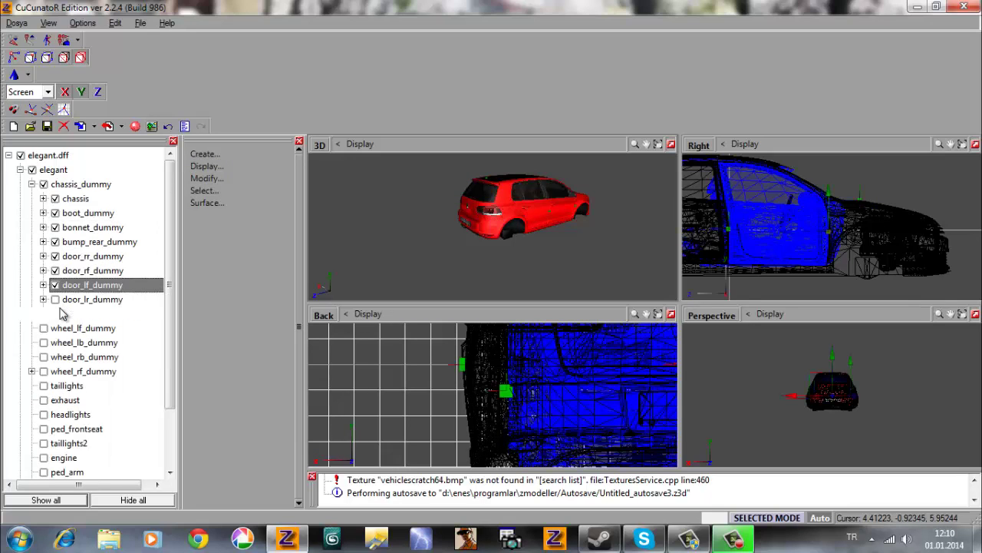
{"action": "left_click", "coordinate": [56, 299]}
{"action": "middle_click_drag", "start_coordinate": [445, 238], "coordinate": [487, 246]}
{"action": "scroll", "coordinate": [548, 230], "scroll_direction": "up", "scroll_amount": 3}
{"action": "scroll", "coordinate": [461, 249], "scroll_direction": "up", "scroll_amount": 2}
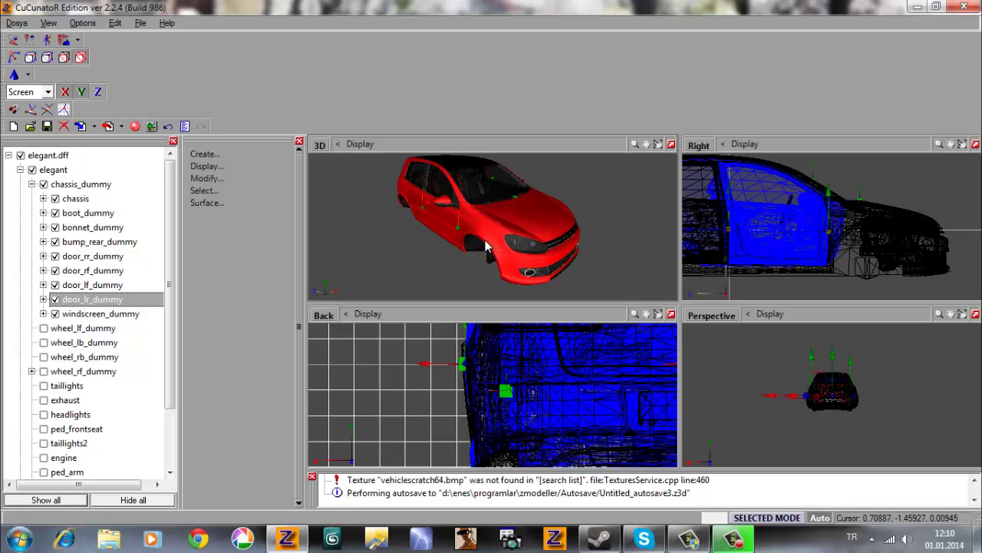
{"action": "left_click", "coordinate": [31, 184]}
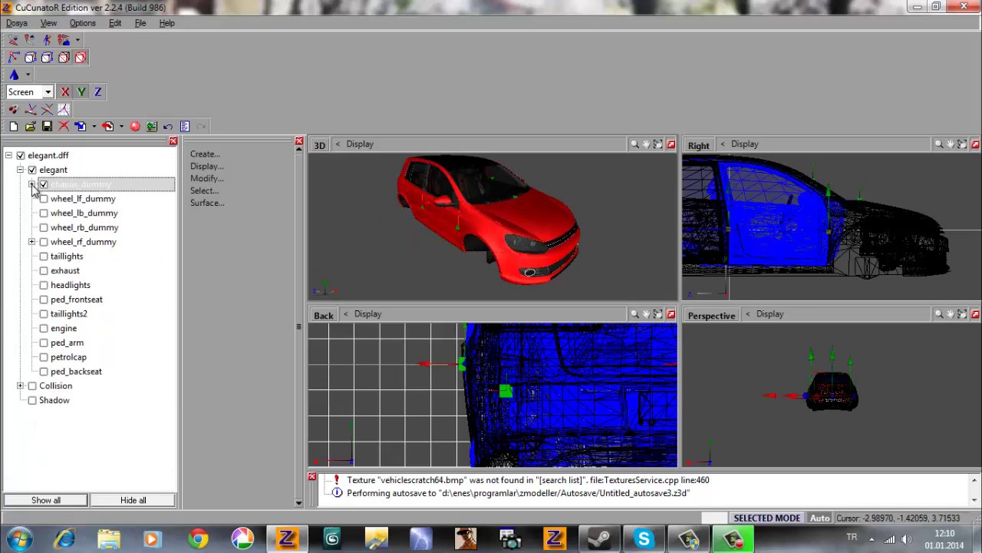
{"action": "left_click", "coordinate": [54, 242]}
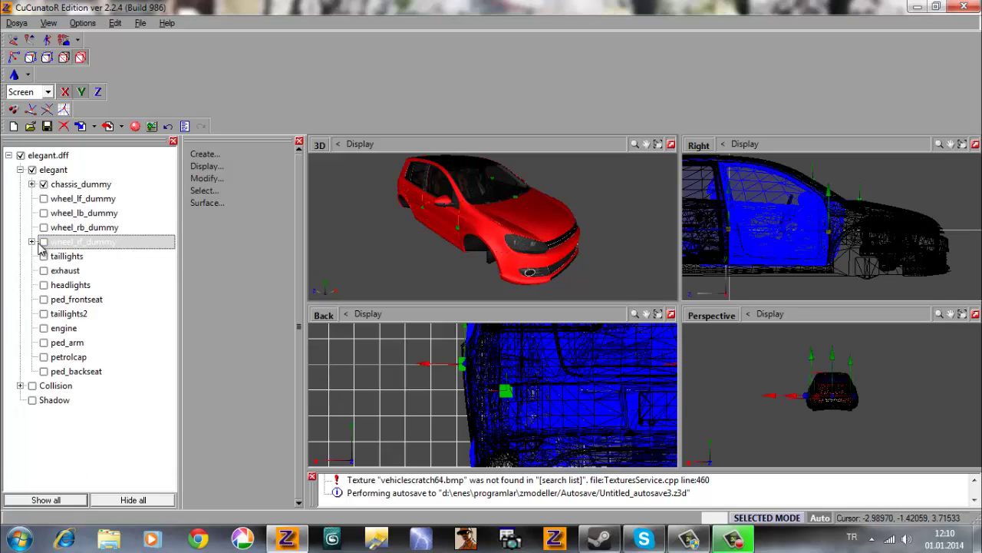
{"action": "left_click", "coordinate": [54, 185]}
{"action": "left_click", "coordinate": [54, 212]}
{"action": "left_click", "coordinate": [54, 255]}
{"action": "left_click", "coordinate": [53, 242]}
{"action": "middle_click_drag", "start_coordinate": [442, 224], "coordinate": [501, 218]}
{"action": "scroll", "coordinate": [500, 219], "scroll_direction": "down", "scroll_amount": 3}
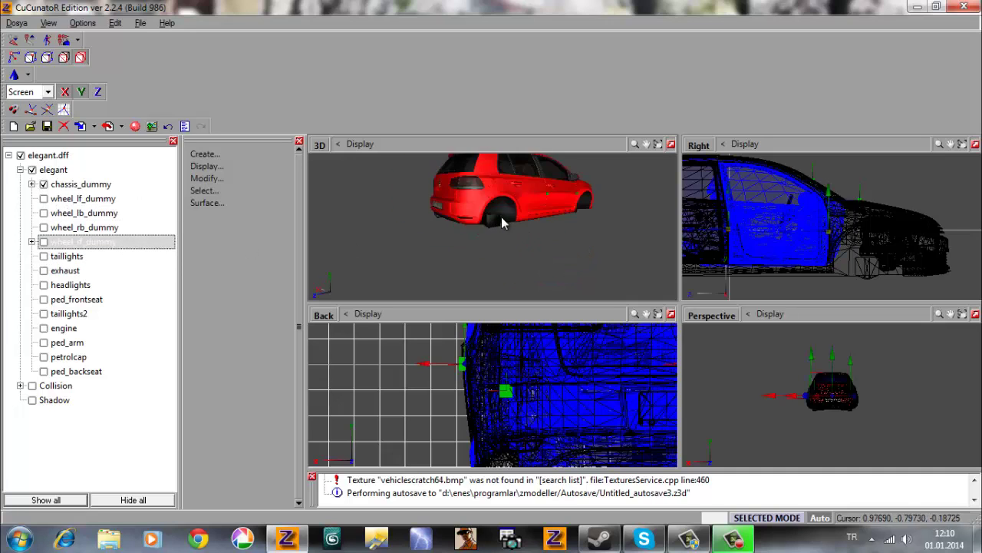
{"action": "key", "text": "Up"}
{"action": "key", "text": "Down"}
{"action": "key", "text": "Down"}
{"action": "key", "text": "Down"}
Start the Move tool, show the taillights dummy, and turn on Selected mode with only that dummy selected.
{"action": "left_click", "coordinate": [233, 178]}
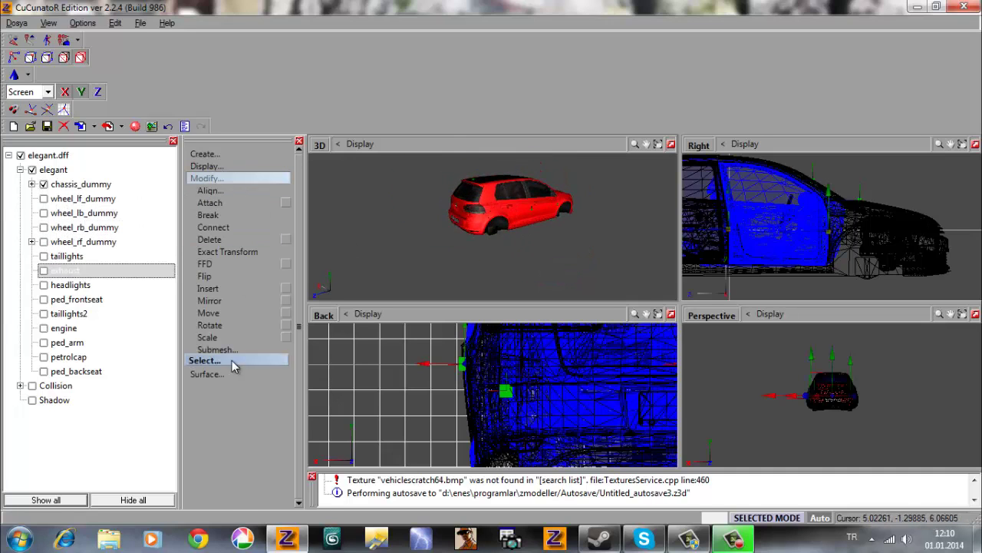
{"action": "left_click", "coordinate": [224, 313]}
{"action": "left_click", "coordinate": [46, 243]}
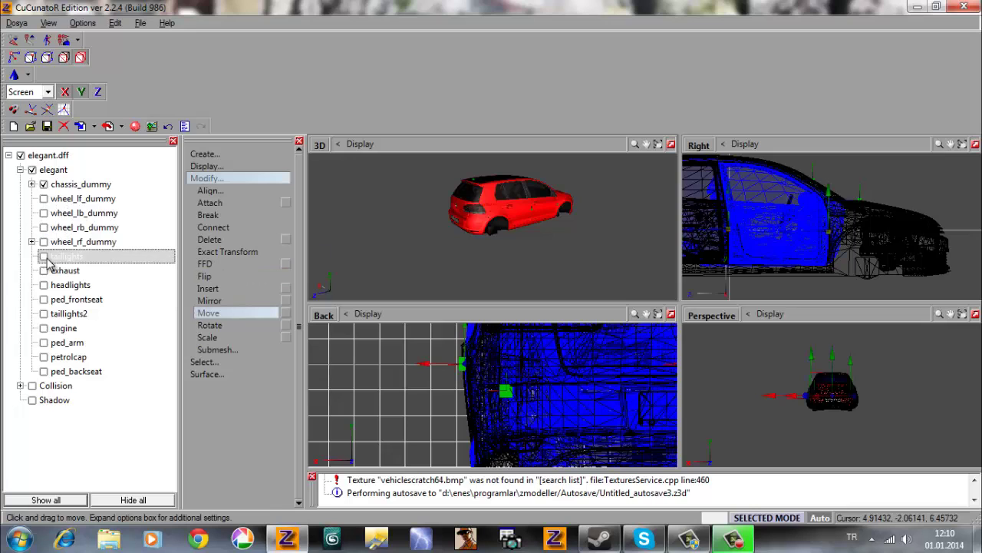
{"action": "left_click", "coordinate": [45, 256]}
{"action": "scroll", "coordinate": [960, 197], "scroll_direction": "down", "scroll_amount": 8}
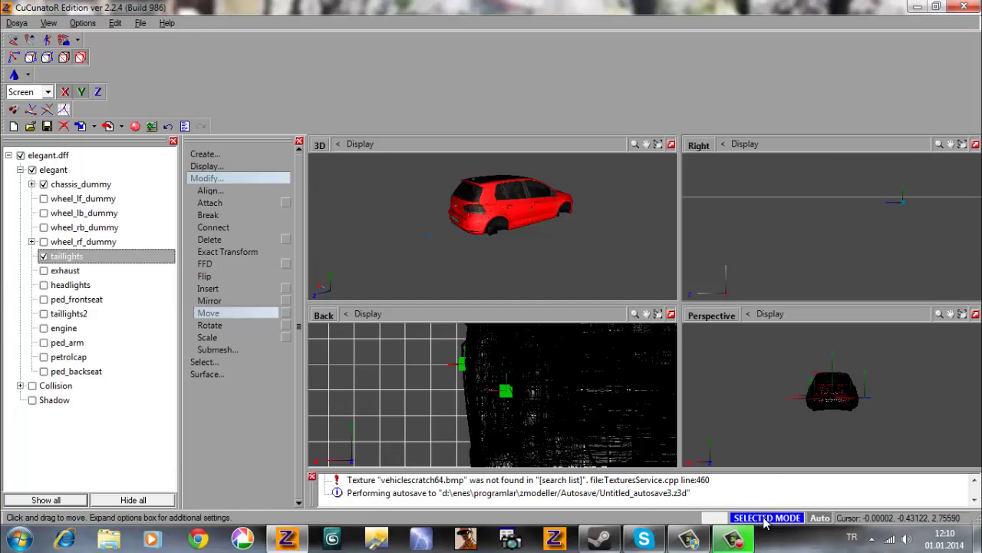
Move the taillights dummy in the Back and Right views onto the car's right rear lamp.
{"action": "middle_click_drag", "start_coordinate": [504, 265], "coordinate": [551, 265]}
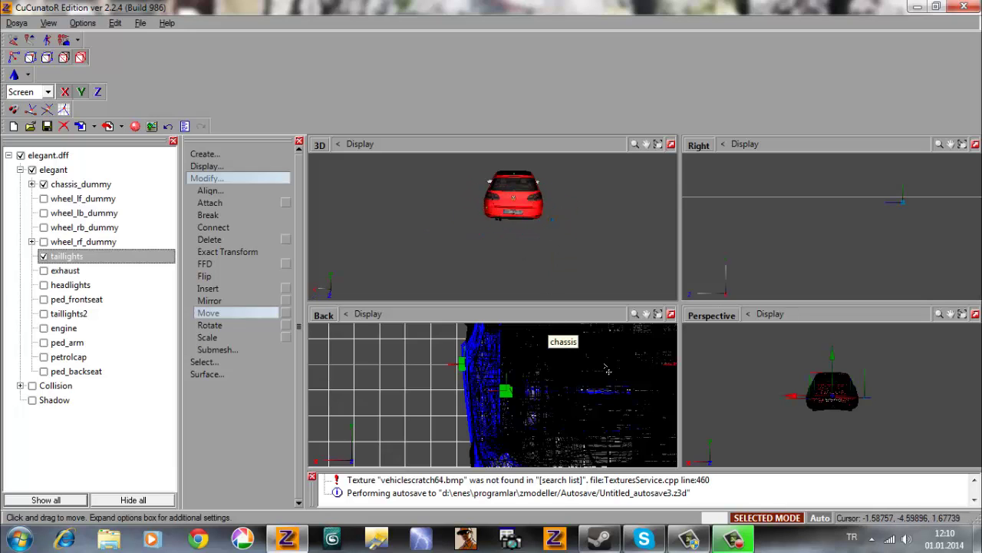
{"action": "middle_click_drag", "start_coordinate": [431, 412], "coordinate": [591, 417]}
{"action": "scroll", "coordinate": [485, 431], "scroll_direction": "down", "scroll_amount": 4}
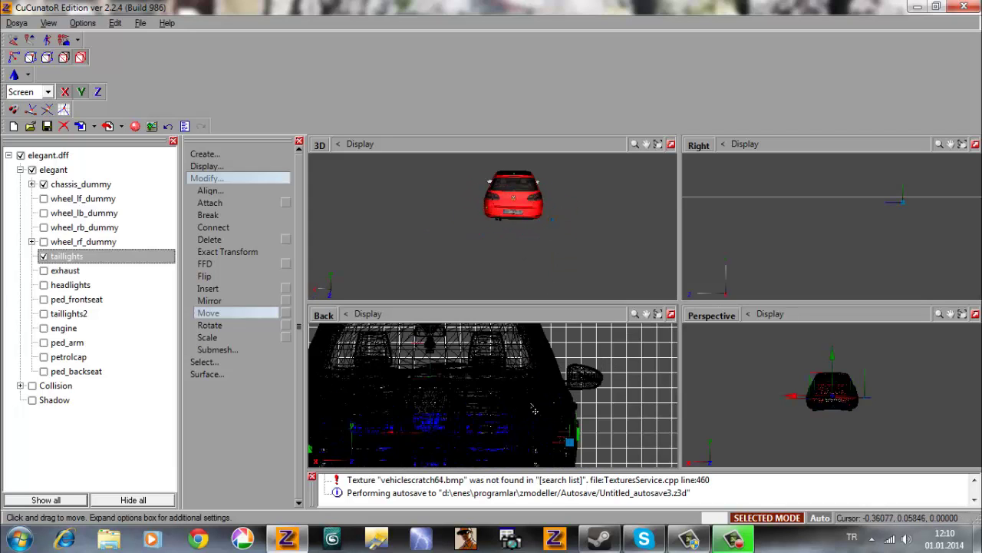
{"action": "scroll", "coordinate": [535, 411], "scroll_direction": "down", "scroll_amount": 2}
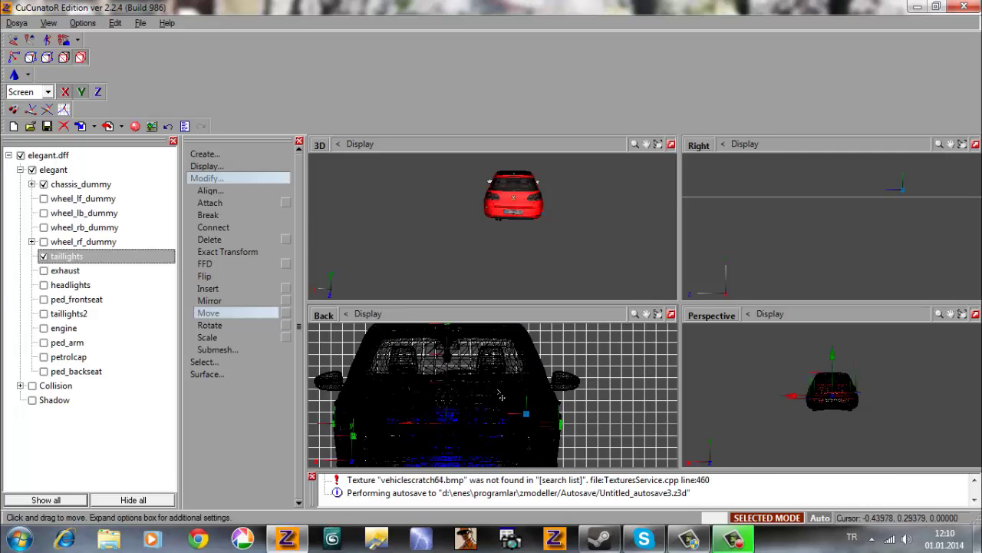
{"action": "left_click_drag", "start_coordinate": [500, 394], "coordinate": [496, 387]}
{"action": "middle_click_drag", "start_coordinate": [881, 238], "coordinate": [749, 291]}
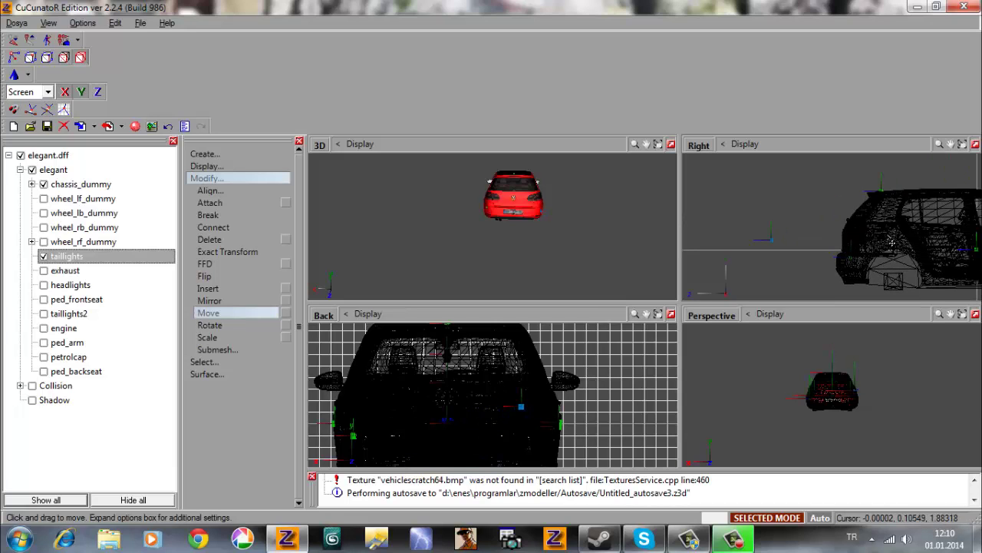
{"action": "left_click", "coordinate": [913, 243]}
{"action": "mouse_move", "coordinate": [928, 240]}
{"action": "left_mouse_down"}
{"action": "mouse_move", "coordinate": [939, 236]}
{"action": "mouse_move", "coordinate": [900, 241]}
{"action": "mouse_move", "coordinate": [908, 241]}
{"action": "left_mouse_up"}
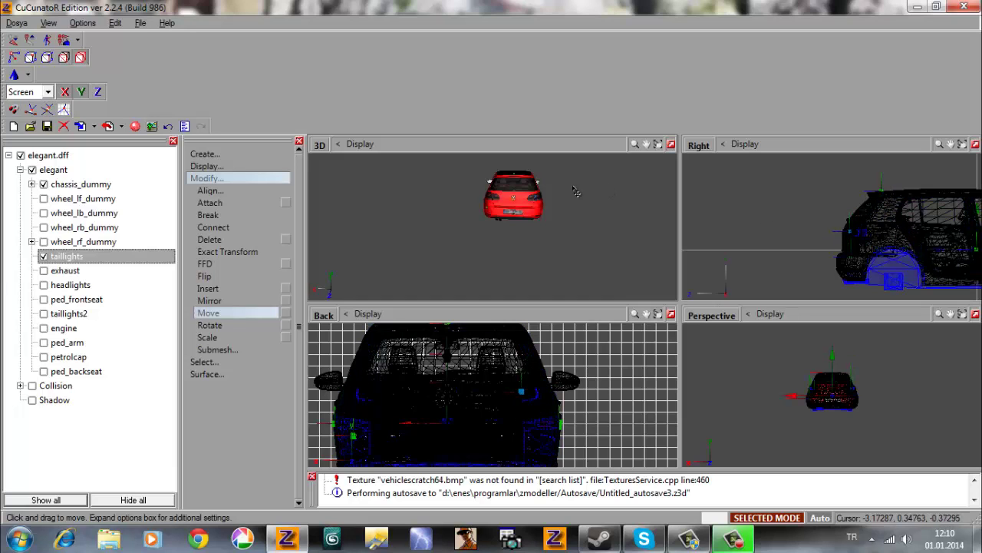
Fine-tune the taillights dummy in the Back view to sit within the lamp's outer section, then deselect it and turn off Selected mode.
{"action": "scroll", "coordinate": [575, 201], "scroll_direction": "up", "scroll_amount": 5}
{"action": "middle_click_drag", "start_coordinate": [576, 191], "coordinate": [573, 205]}
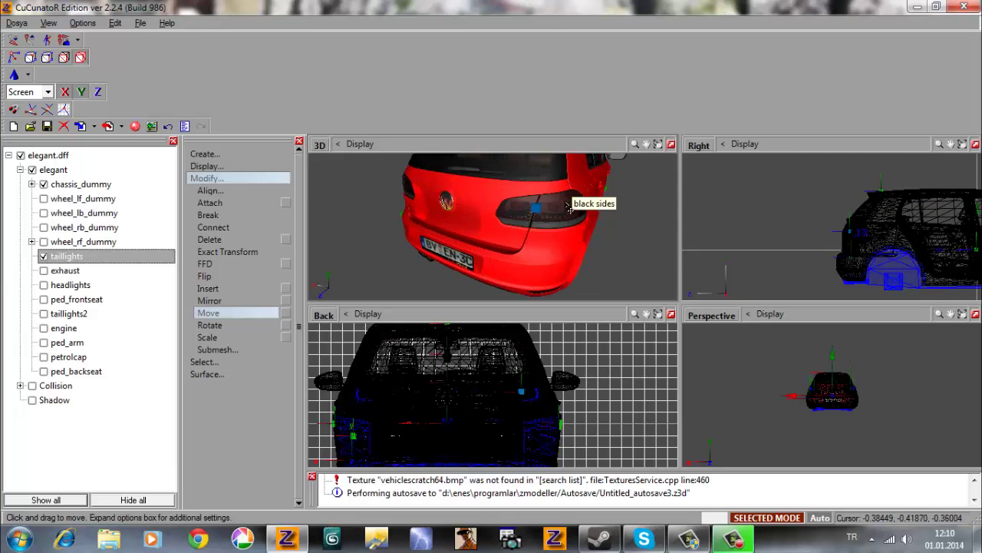
{"action": "scroll", "coordinate": [573, 205], "scroll_direction": "up", "scroll_amount": 5}
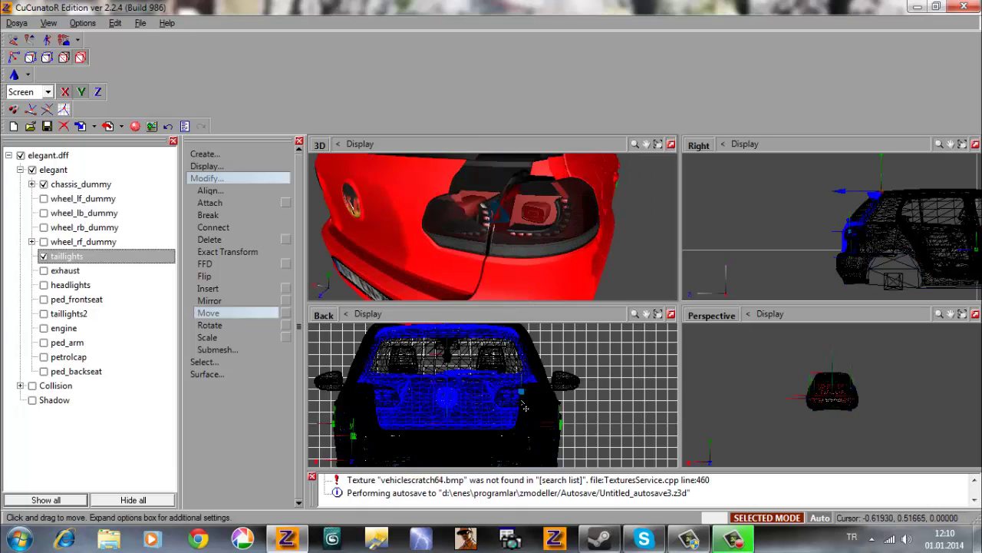
{"action": "scroll", "coordinate": [524, 382], "scroll_direction": "down", "scroll_amount": 1}
{"action": "scroll", "coordinate": [535, 264], "scroll_direction": "down", "scroll_amount": 2}
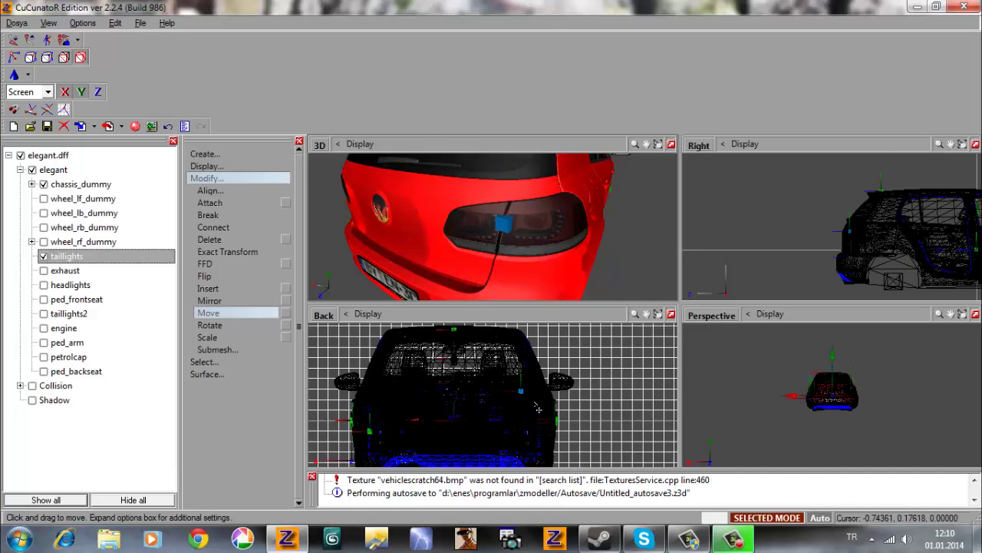
{"action": "left_click_drag", "start_coordinate": [537, 409], "coordinate": [540, 413]}
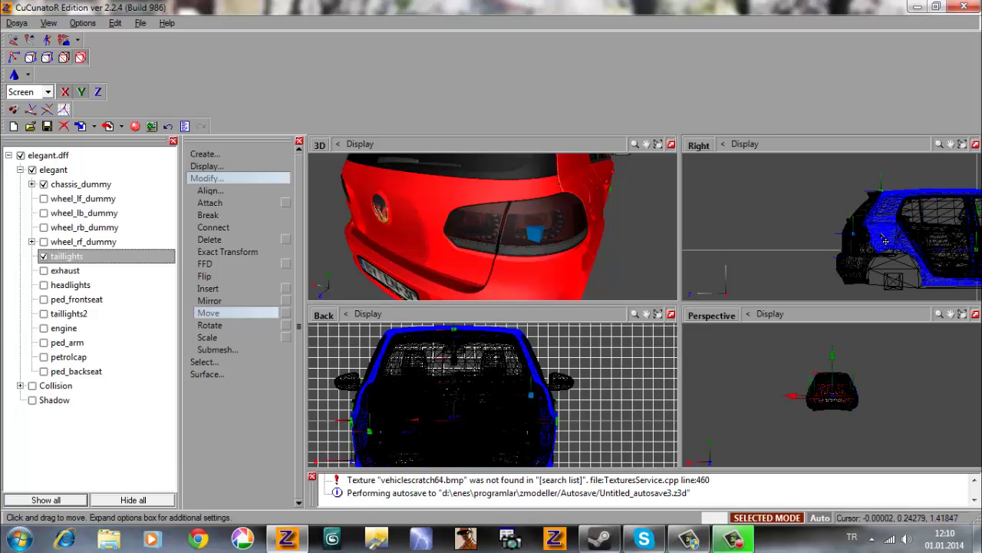
{"action": "middle_click_drag", "start_coordinate": [558, 228], "coordinate": [584, 218]}
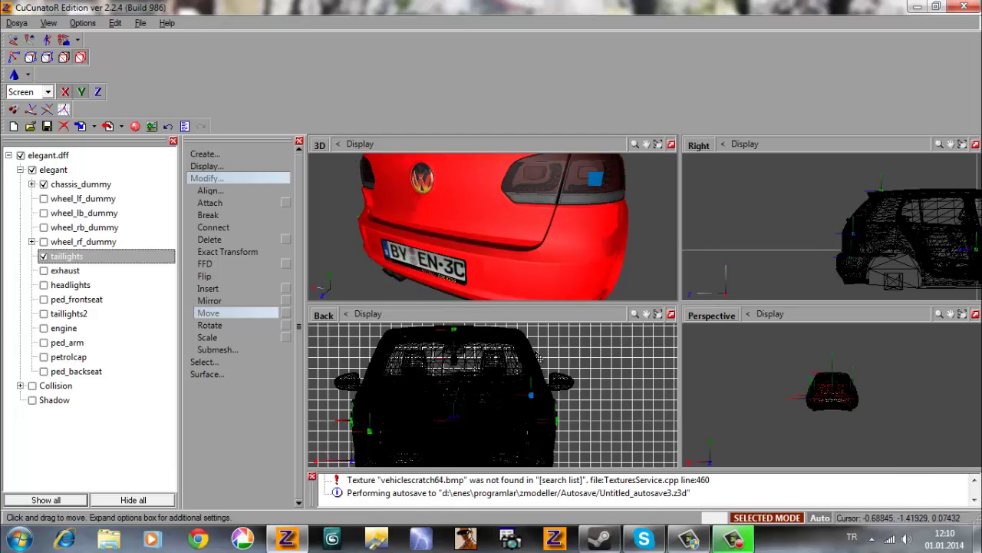
{"action": "left_click_drag", "start_coordinate": [532, 403], "coordinate": [531, 407]}
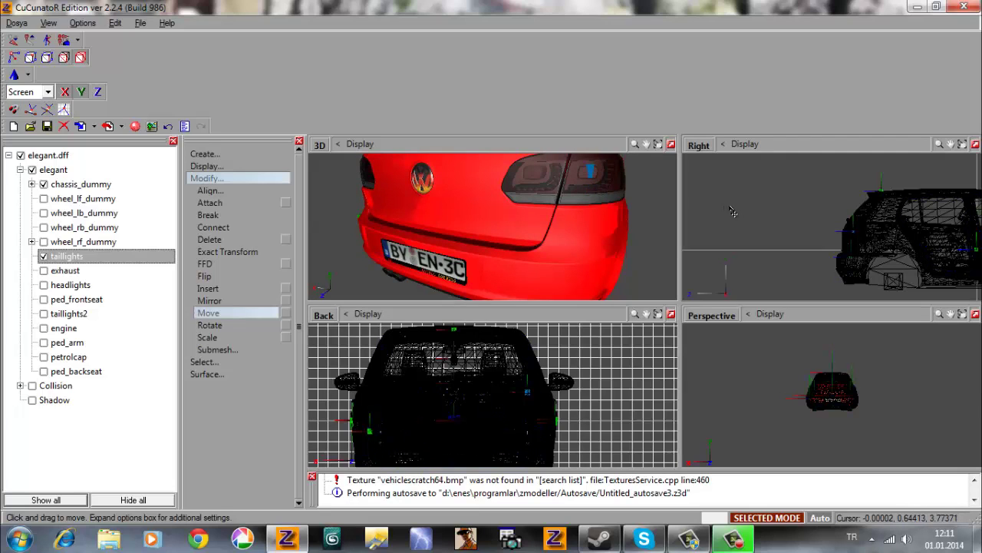
{"action": "left_click", "coordinate": [203, 264]}
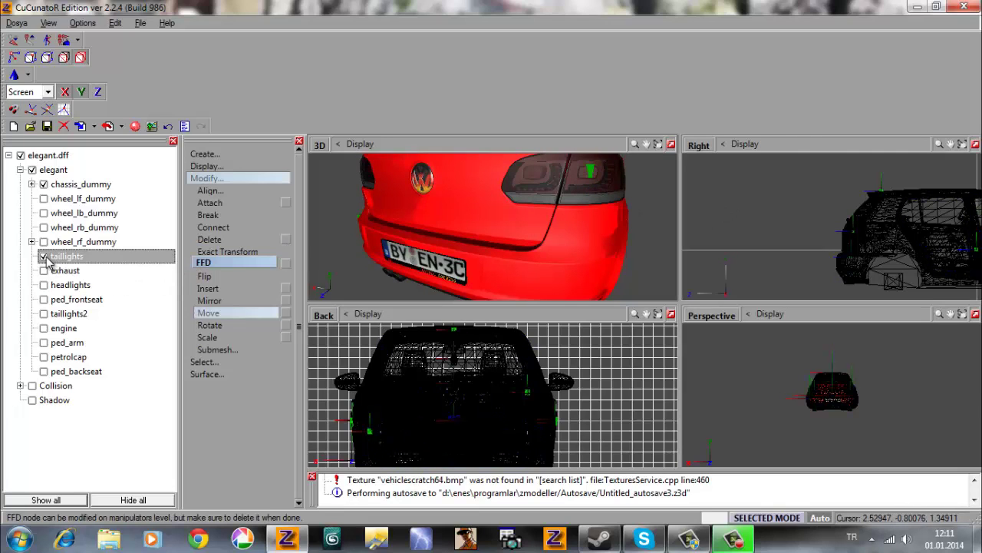
Hide the taillights dummy, show the exhaust dummy and move it in the Back view onto the car's left tailpipes.
{"action": "left_click", "coordinate": [44, 256]}
{"action": "left_click", "coordinate": [43, 270]}
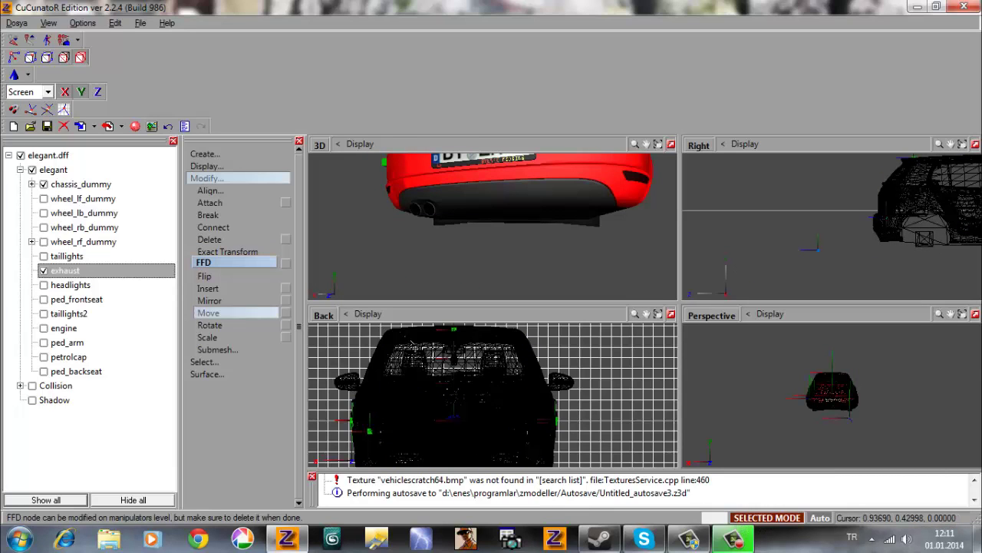
{"action": "middle_click_drag", "start_coordinate": [394, 459], "coordinate": [445, 413]}
{"action": "scroll", "coordinate": [478, 425], "scroll_direction": "up", "scroll_amount": 2}
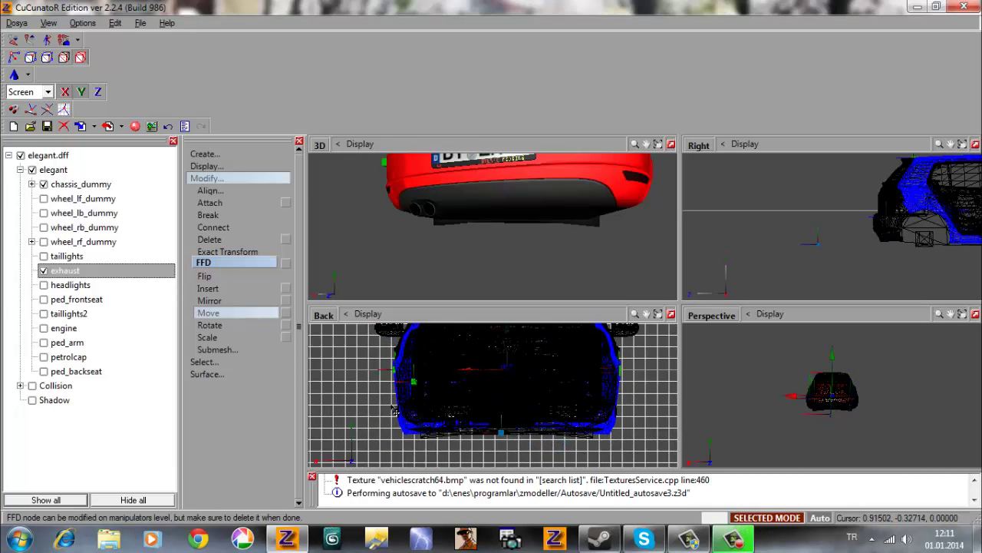
{"action": "left_click_drag", "start_coordinate": [384, 404], "coordinate": [380, 405]}
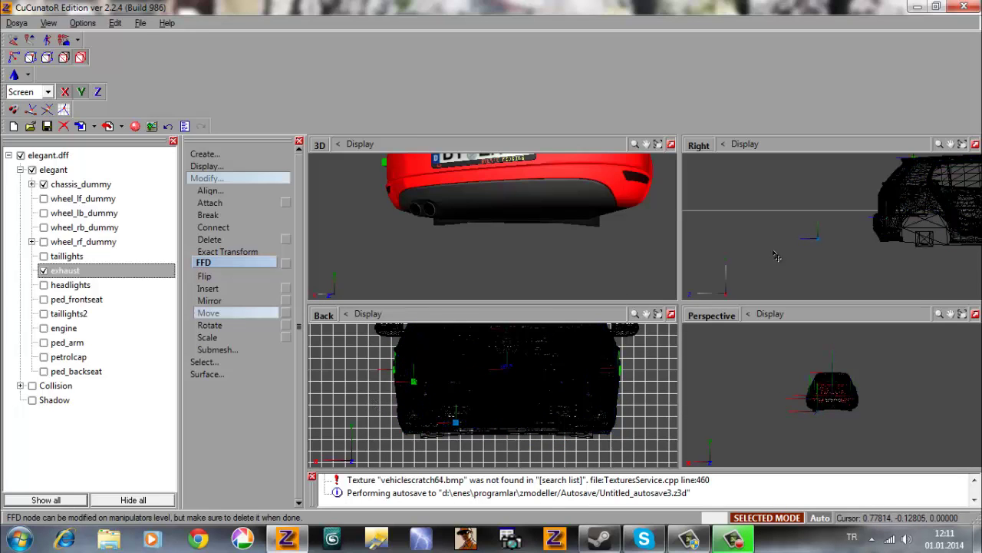
Move the exhaust dummy in the Right view to the lower rear bumper, then deselect it and turn off Selected mode.
{"action": "scroll", "coordinate": [854, 238], "scroll_direction": "up", "scroll_amount": 4}
{"action": "scroll", "coordinate": [914, 224], "scroll_direction": "up", "scroll_amount": 2}
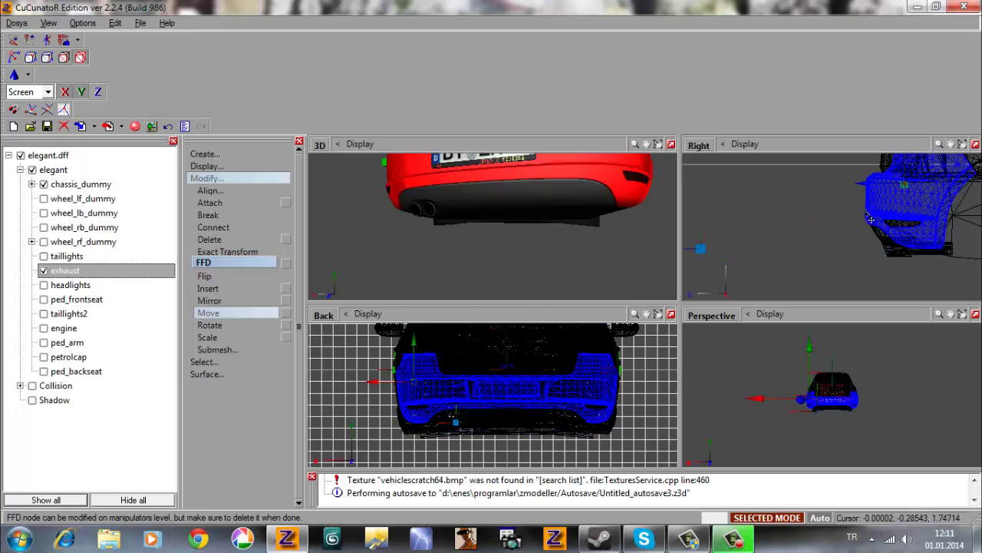
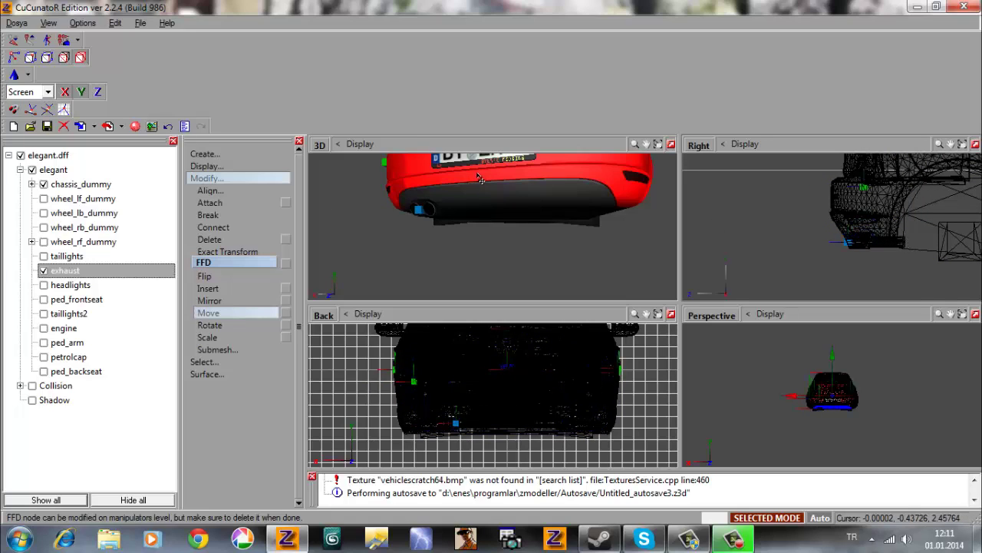
{"action": "key", "text": "space"}
{"action": "middle_click_drag", "start_coordinate": [482, 179], "coordinate": [484, 185]}
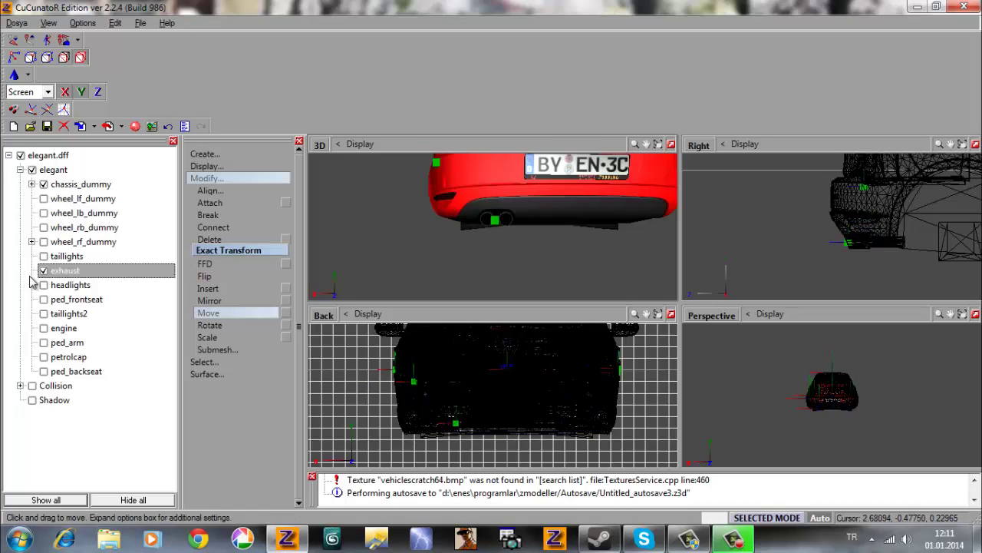
Hide the exhaust dummy, show the headlights dummy and turn on Selected mode with only that dummy selected.
{"action": "left_click", "coordinate": [44, 285]}
{"action": "middle_click_drag", "start_coordinate": [491, 223], "coordinate": [520, 216]}
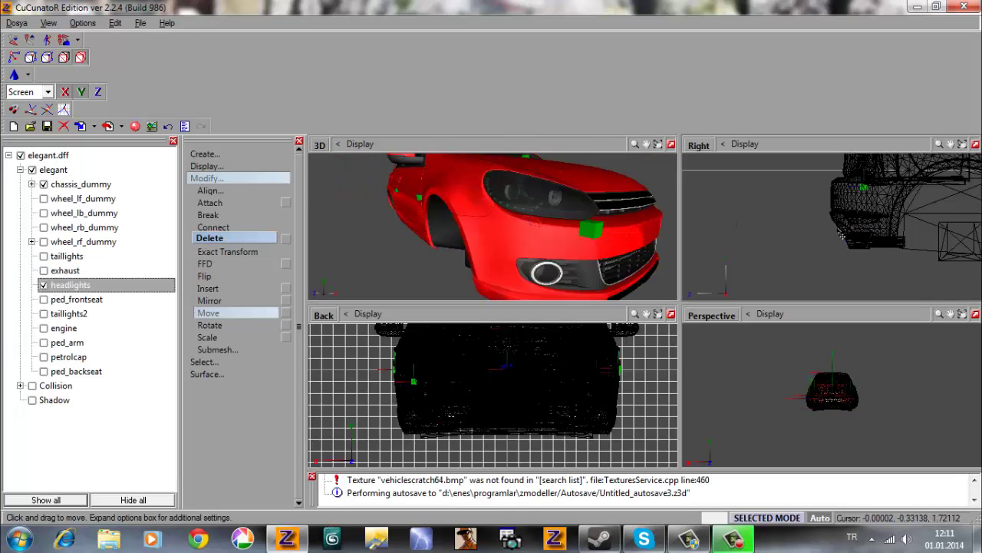
{"action": "middle_click_drag", "start_coordinate": [838, 230], "coordinate": [733, 233]}
{"action": "middle_click_drag", "start_coordinate": [560, 236], "coordinate": [743, 237]}
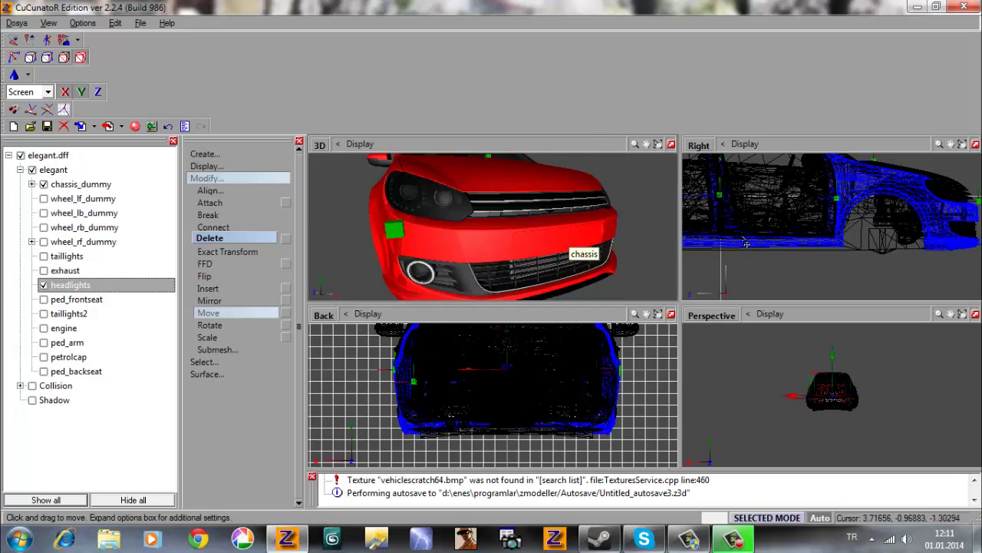
{"action": "middle_click_drag", "start_coordinate": [528, 246], "coordinate": [509, 205]}
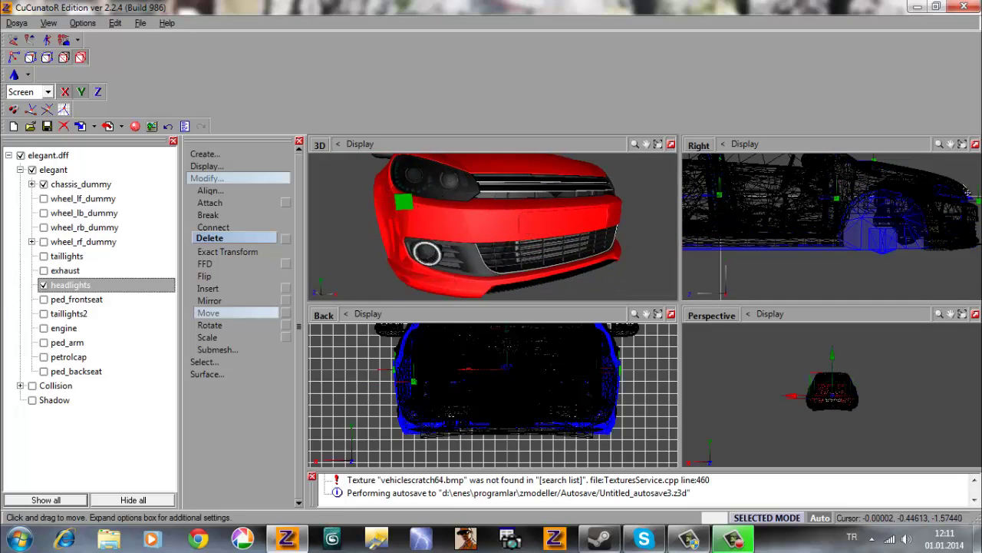
{"action": "middle_click_drag", "start_coordinate": [885, 233], "coordinate": [818, 234]}
{"action": "scroll", "coordinate": [925, 201], "scroll_direction": "up", "scroll_amount": 2}
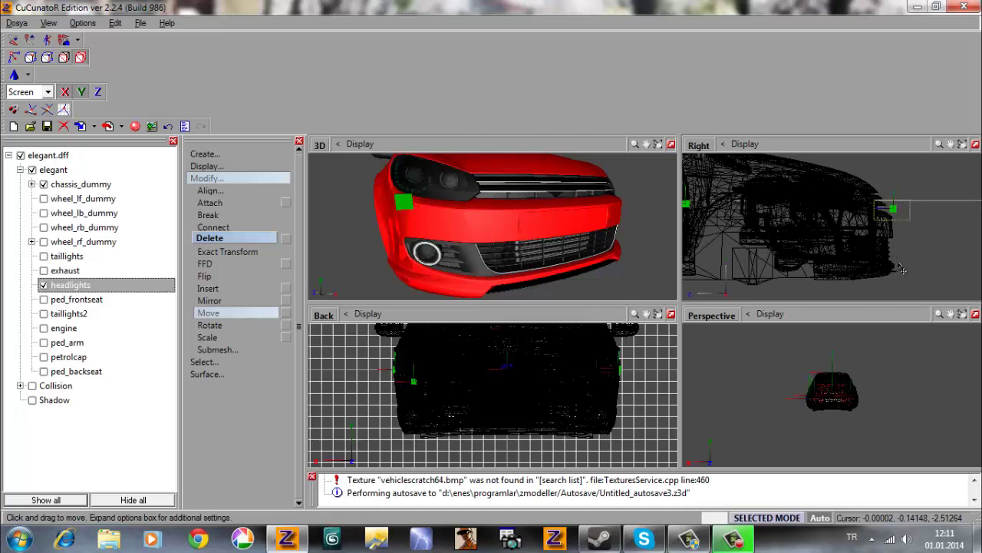
{"action": "left_click", "coordinate": [874, 229]}
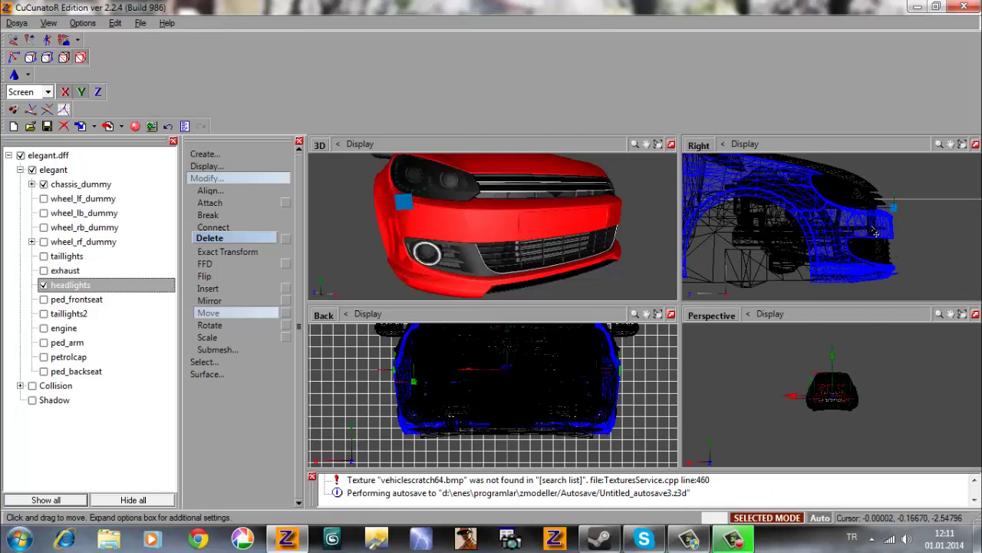
Move the headlights dummy into the round fog lamp on the car's right front, then deselect it and turn off Selected mode.
{"action": "scroll", "coordinate": [866, 231], "scroll_direction": "up", "scroll_amount": 1}
{"action": "left_click_drag", "start_coordinate": [837, 267], "coordinate": [815, 284]}
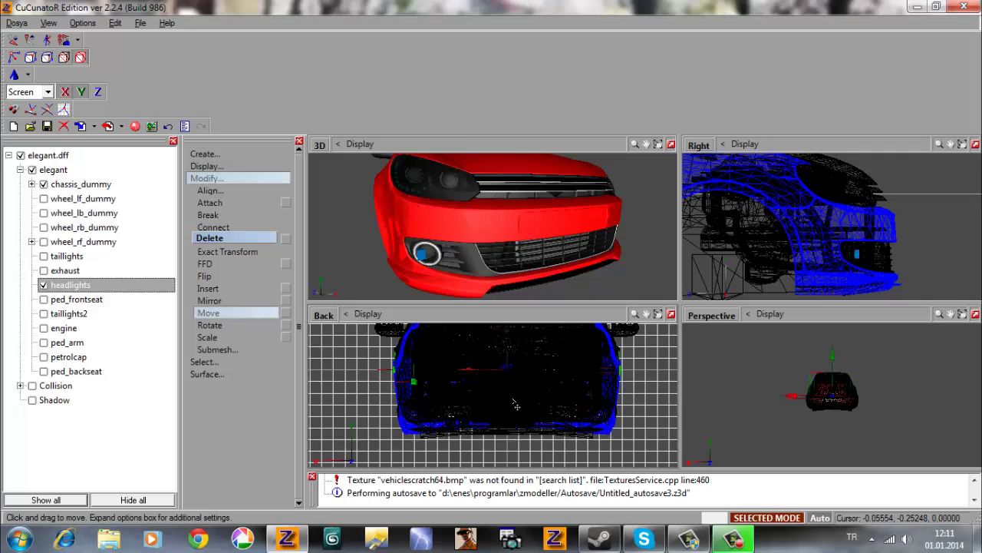
{"action": "key", "text": "space"}
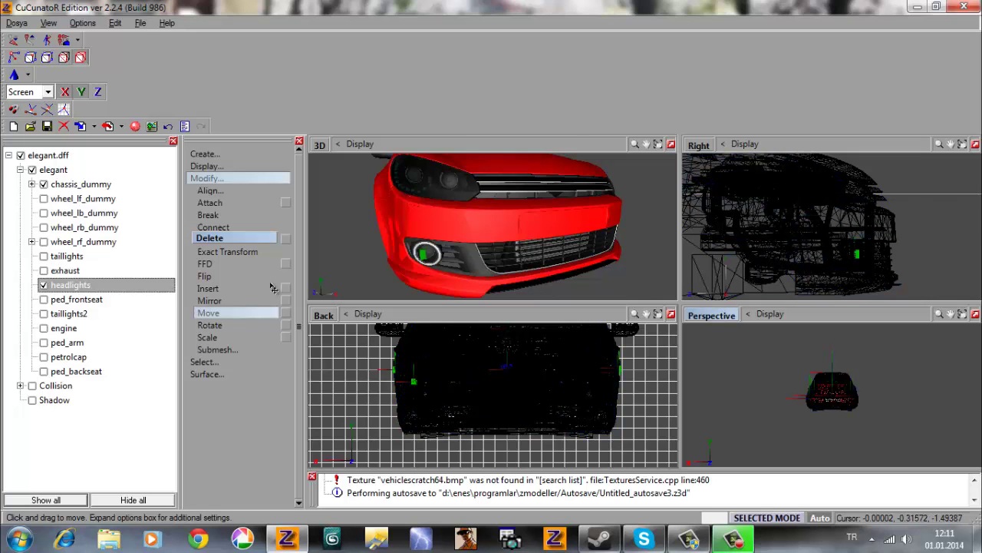
Hide the headlights dummy, show the ped_frontseat dummy and turn on Selected mode with it selected, with the front seats in the 3D view.
{"action": "left_click", "coordinate": [44, 284]}
{"action": "left_click", "coordinate": [43, 299]}
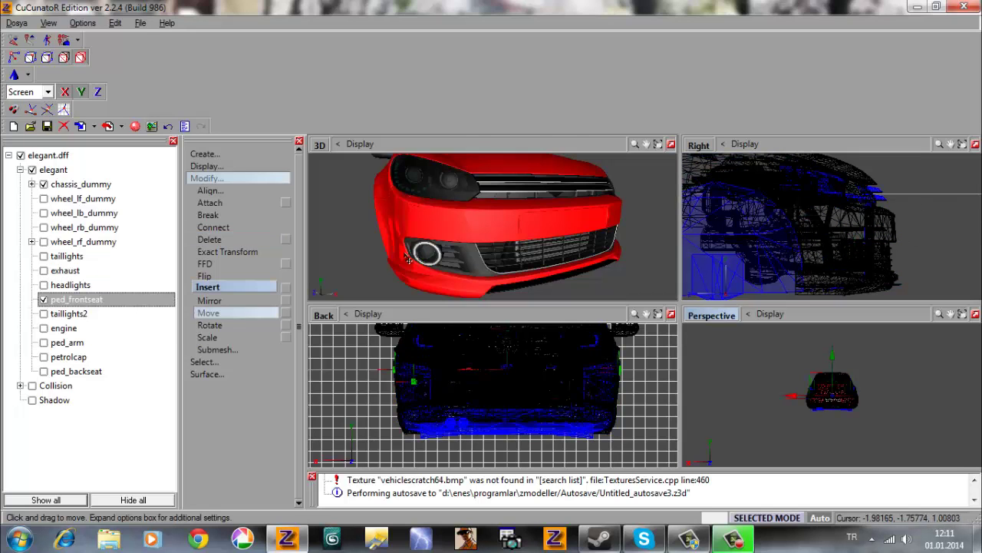
{"action": "middle_click_drag", "start_coordinate": [725, 192], "coordinate": [929, 198]}
{"action": "scroll", "coordinate": [928, 198], "scroll_direction": "down", "scroll_amount": 2}
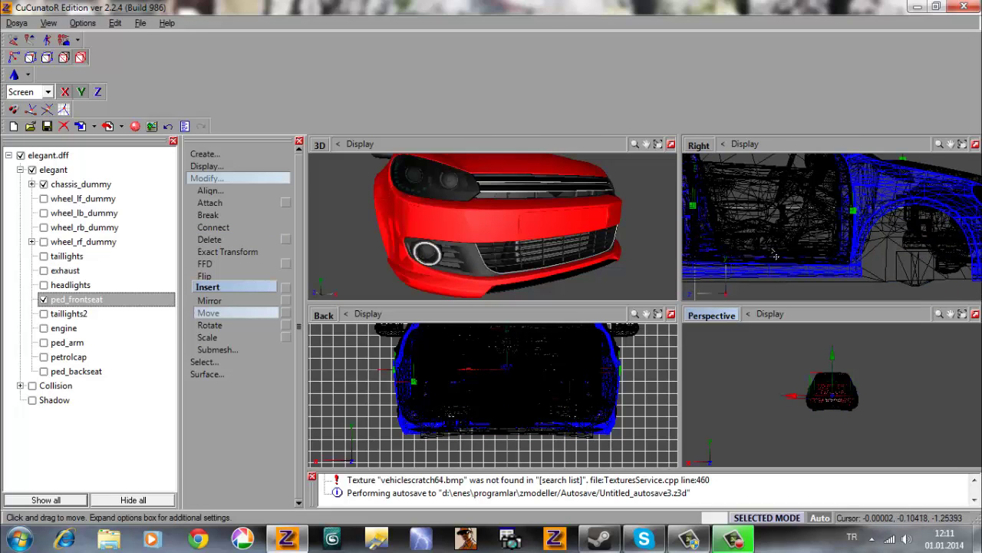
{"action": "middle_click_drag", "start_coordinate": [532, 223], "coordinate": [568, 223]}
{"action": "scroll", "coordinate": [520, 235], "scroll_direction": "down", "scroll_amount": 3}
{"action": "scroll", "coordinate": [566, 214], "scroll_direction": "up", "scroll_amount": 8}
{"action": "scroll", "coordinate": [816, 244], "scroll_direction": "up", "scroll_amount": 2}
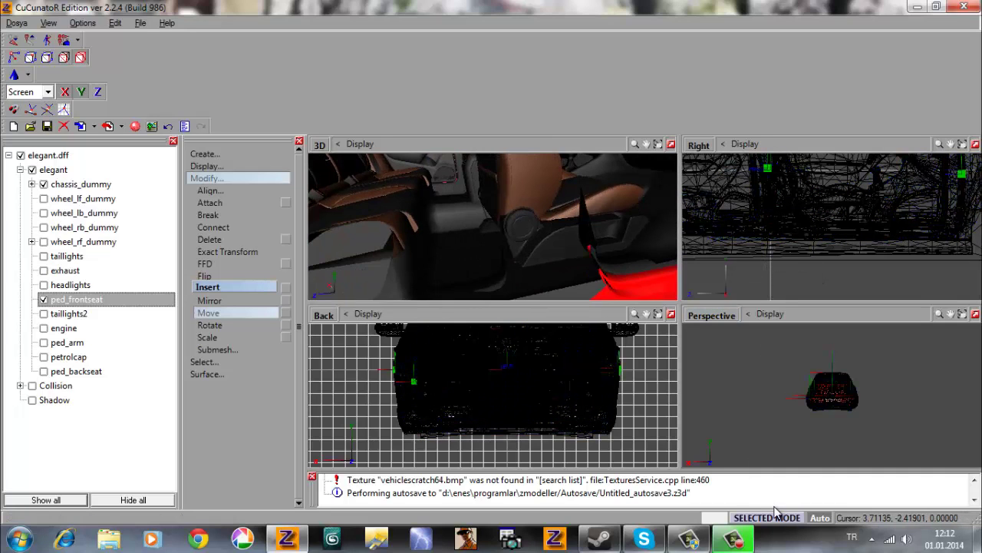
{"action": "scroll", "coordinate": [586, 251], "scroll_direction": "down", "scroll_amount": 7}
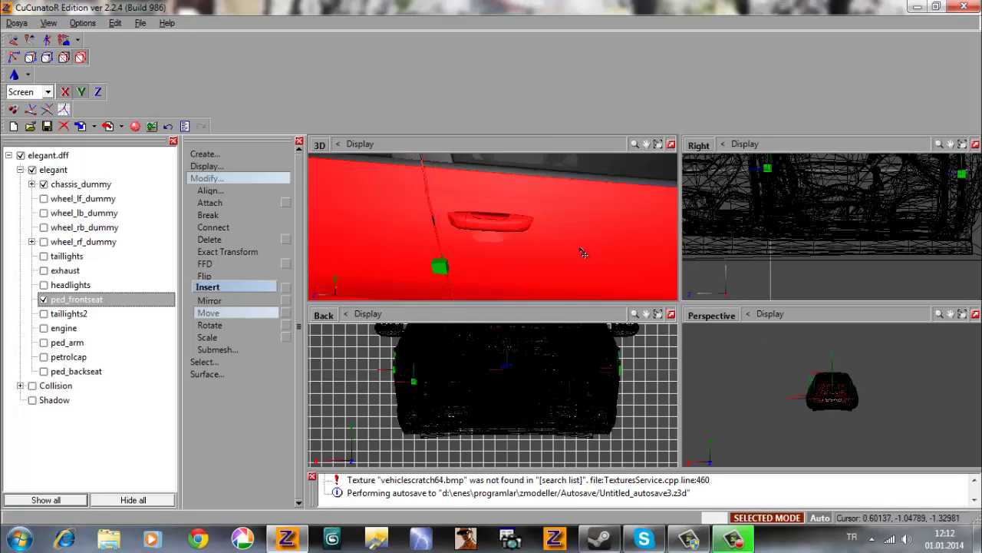
{"action": "middle_click_drag", "start_coordinate": [581, 248], "coordinate": [569, 261]}
{"action": "scroll", "coordinate": [571, 263], "scroll_direction": "up", "scroll_amount": 6}
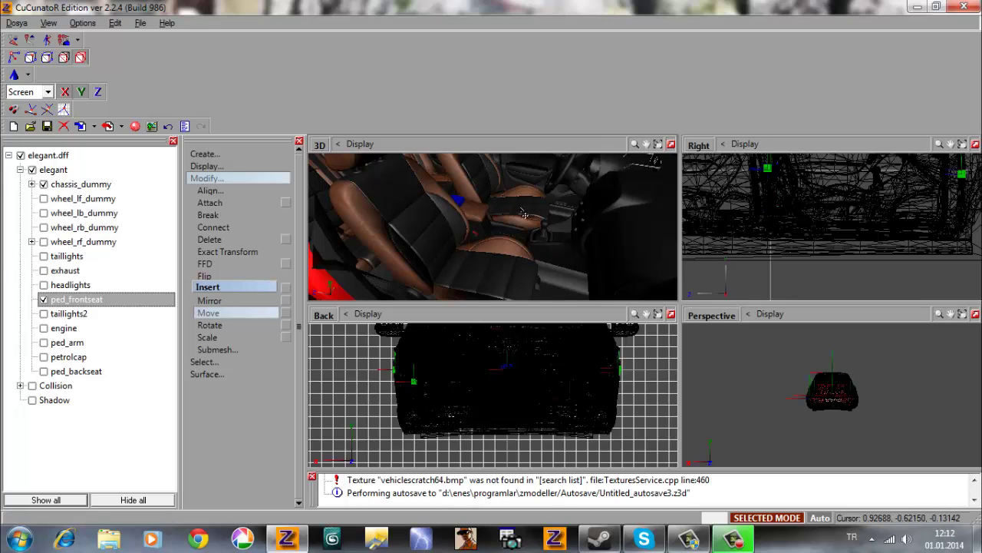
Move the ped_frontseat dummy in the Right and Back views onto the front passenger seat, near the base of its backrest.
{"action": "left_click", "coordinate": [855, 223]}
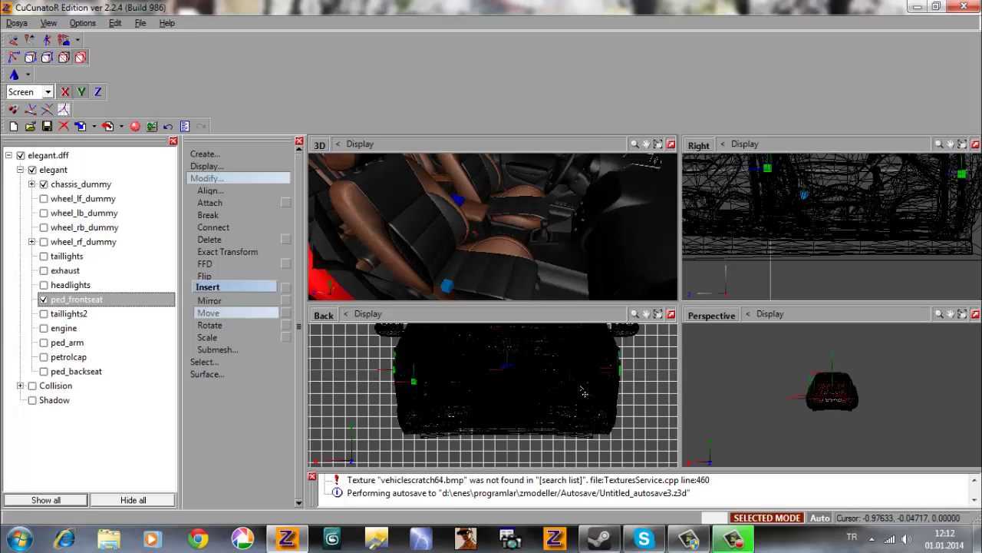
{"action": "left_click_drag", "start_coordinate": [585, 393], "coordinate": [574, 391]}
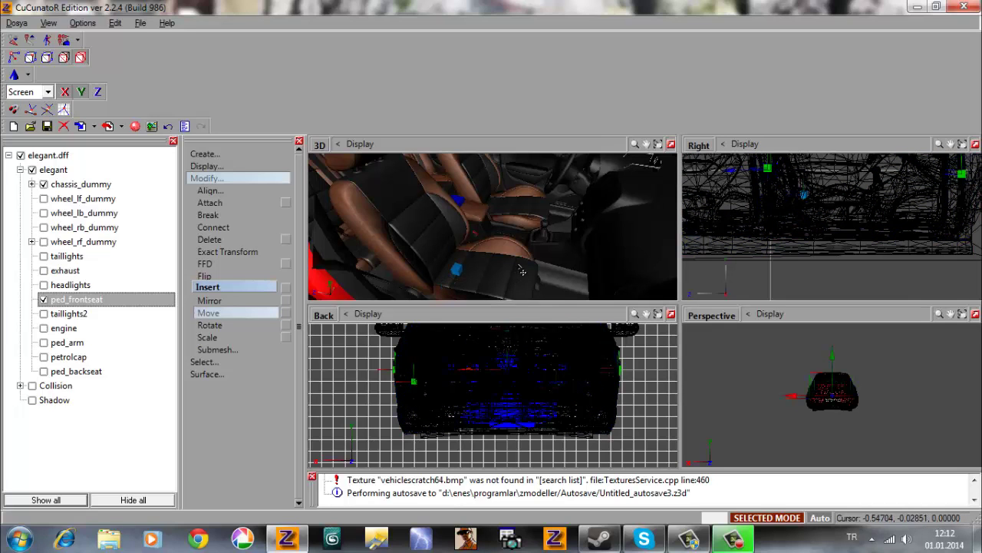
{"action": "middle_click_drag", "start_coordinate": [523, 271], "coordinate": [568, 230]}
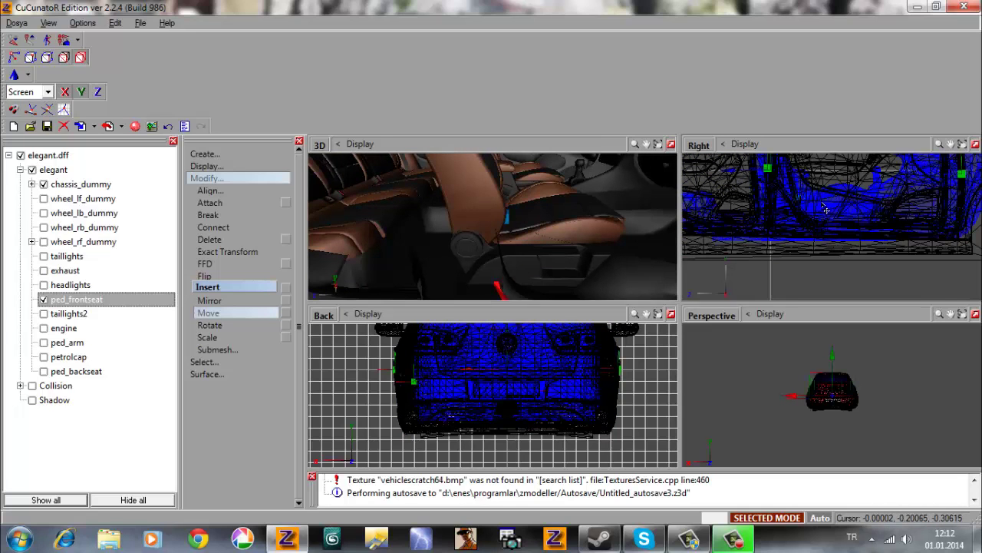
{"action": "middle_click_drag", "start_coordinate": [678, 202], "coordinate": [571, 184]}
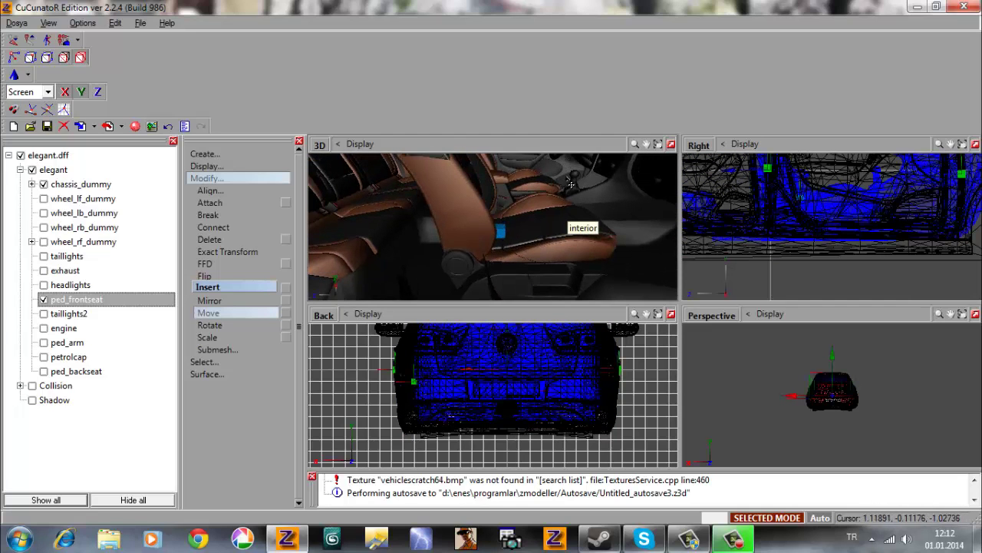
{"action": "middle_click_drag", "start_coordinate": [505, 212], "coordinate": [474, 236]}
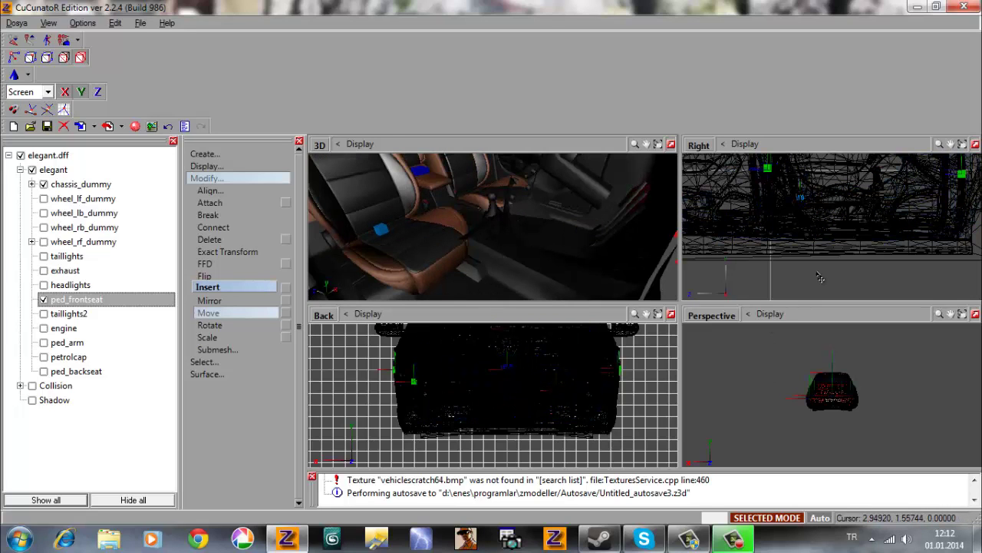
Hide the ped_frontseat dummy, show the taillights2 dummy and turn on Selected mode with only taillights2 selected.
{"action": "left_click", "coordinate": [45, 301]}
{"action": "left_click", "coordinate": [45, 312]}
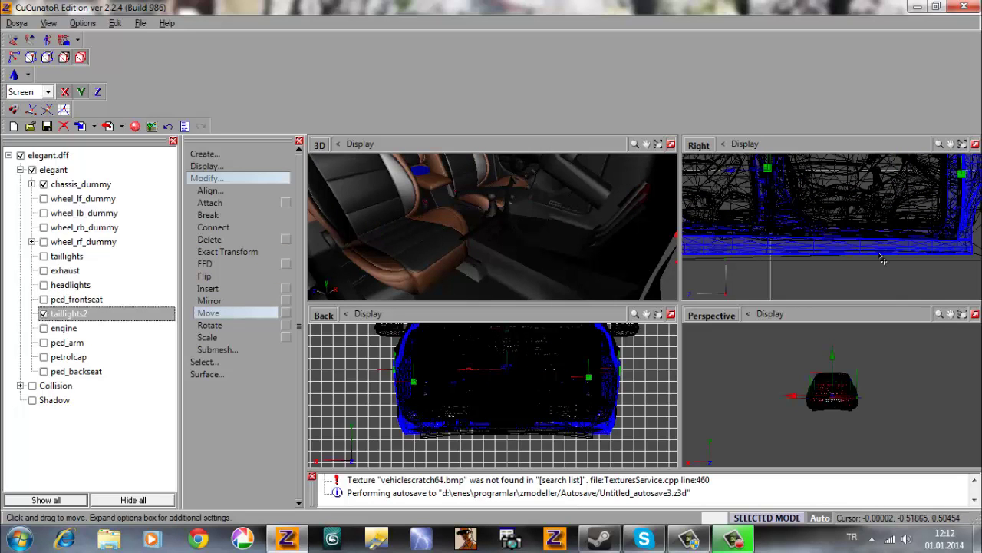
{"action": "middle_click_drag", "start_coordinate": [697, 218], "coordinate": [830, 231]}
{"action": "middle_click_drag", "start_coordinate": [729, 216], "coordinate": [954, 218]}
{"action": "right_click_drag", "start_coordinate": [824, 177], "coordinate": [711, 239]}
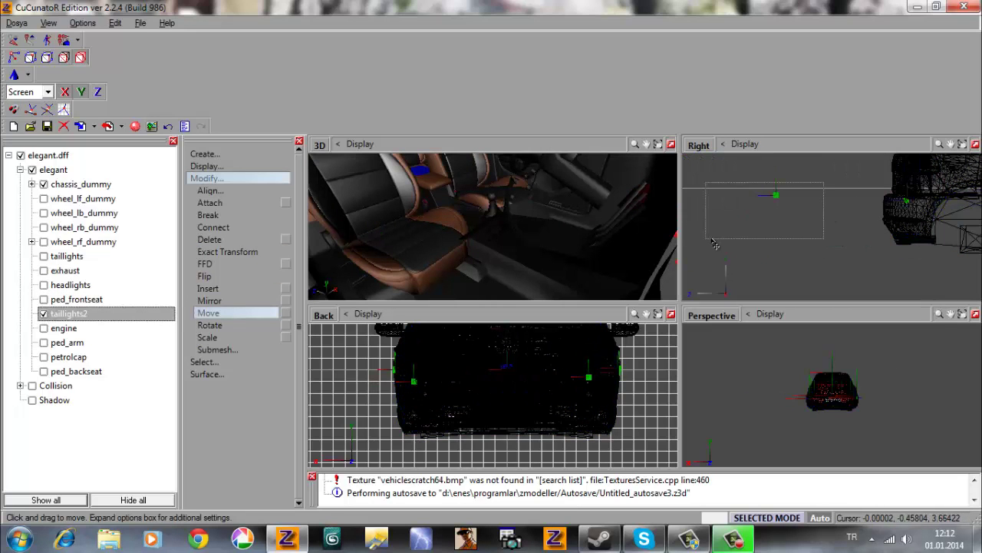
{"action": "left_click", "coordinate": [778, 516]}
Show the taillights dummy as a reference and move taillights2 in the Back view beside it, toward the right rear lamp's inner section.
{"action": "scroll", "coordinate": [509, 344], "scroll_direction": "up", "scroll_amount": 1}
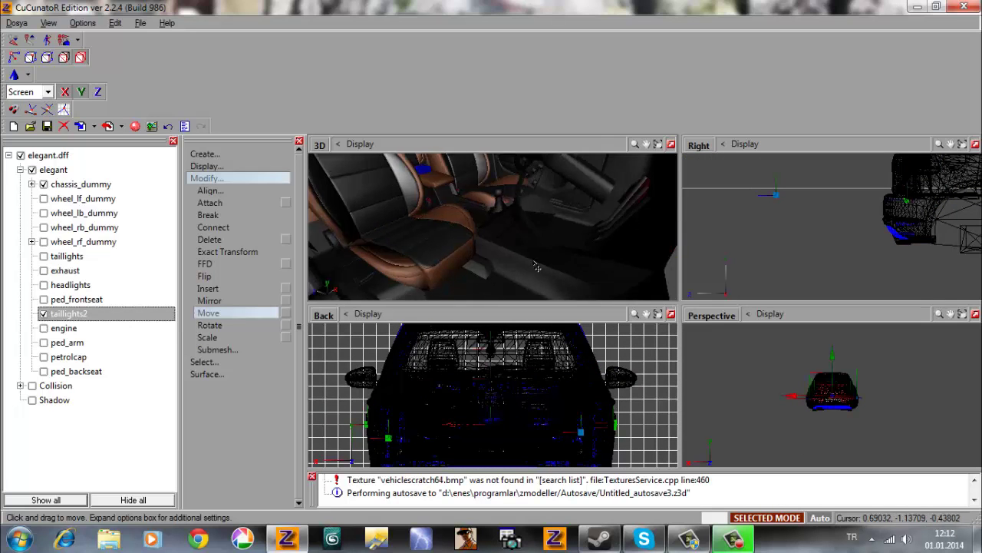
{"action": "middle_click_drag", "start_coordinate": [539, 266], "coordinate": [589, 224]}
{"action": "scroll", "coordinate": [593, 266], "scroll_direction": "down", "scroll_amount": 2}
{"action": "scroll", "coordinate": [565, 241], "scroll_direction": "down", "scroll_amount": 1}
{"action": "scroll", "coordinate": [589, 223], "scroll_direction": "up", "scroll_amount": 3}
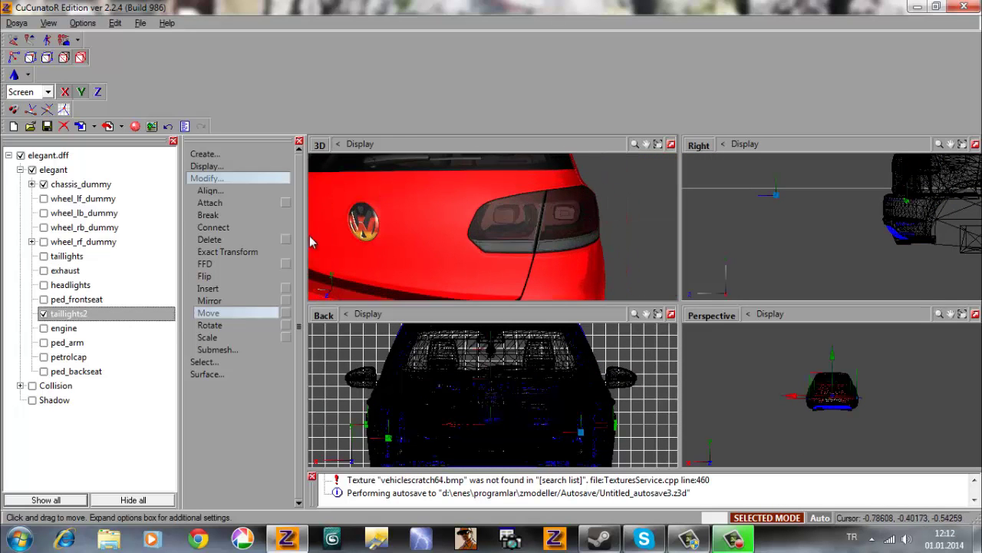
{"action": "left_click", "coordinate": [45, 256]}
{"action": "scroll", "coordinate": [568, 416], "scroll_direction": "up", "scroll_amount": 3}
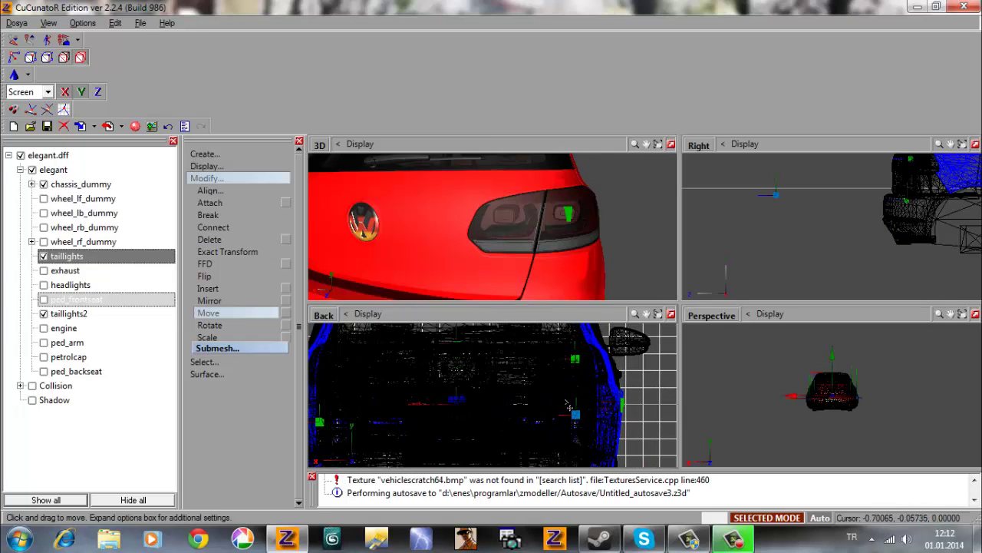
{"action": "left_click_drag", "start_coordinate": [558, 378], "coordinate": [555, 368]}
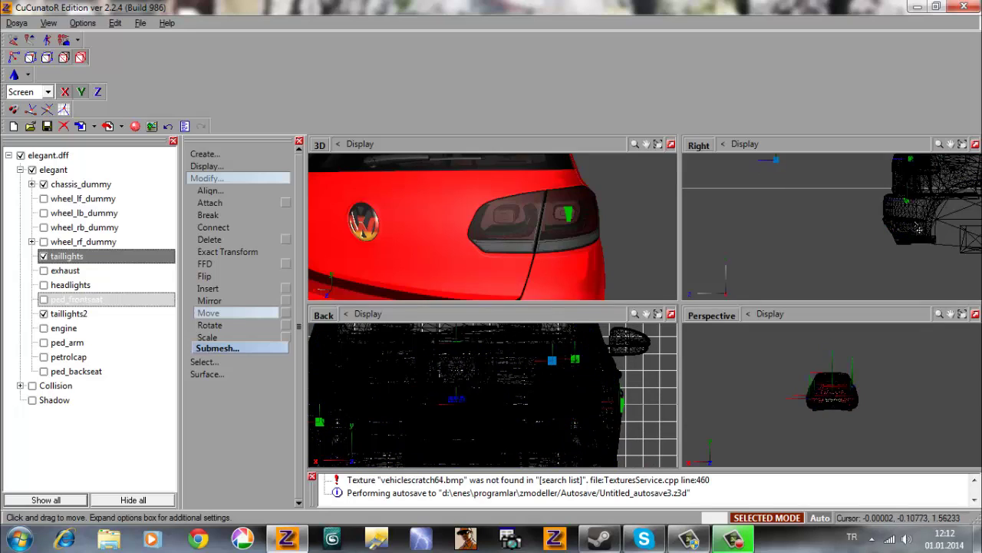
Move taillights2 forward onto the rear lamp in the Right view and fine-tune it in the Back view within the lamp's inner section.
{"action": "scroll", "coordinate": [894, 234], "scroll_direction": "up", "scroll_amount": 3}
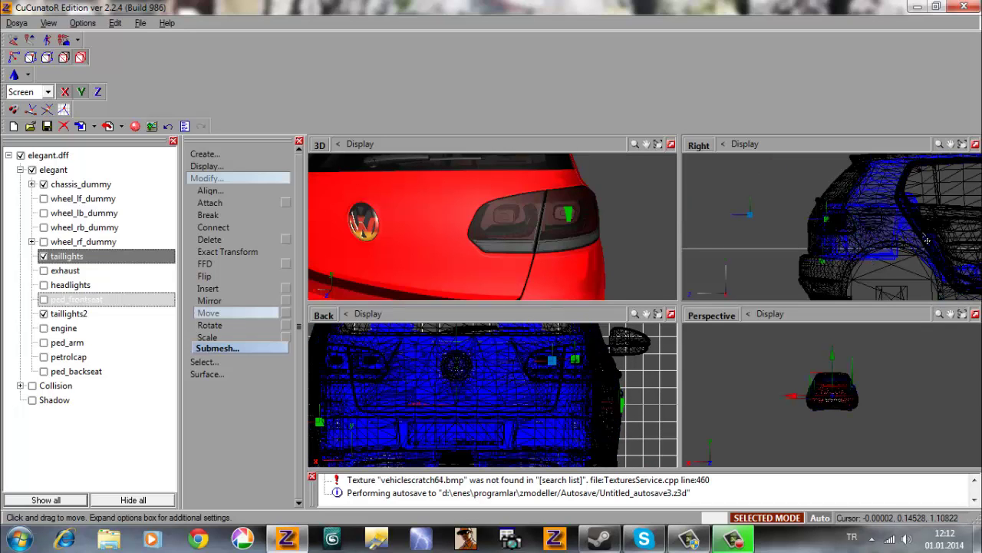
{"action": "left_click_drag", "start_coordinate": [928, 241], "coordinate": [977, 243]}
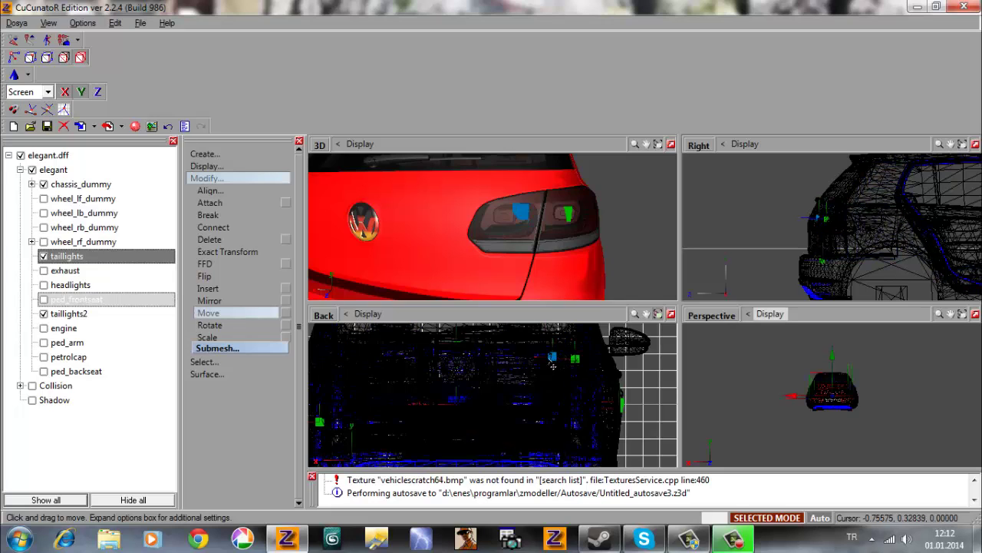
{"action": "left_click_drag", "start_coordinate": [549, 368], "coordinate": [547, 371]}
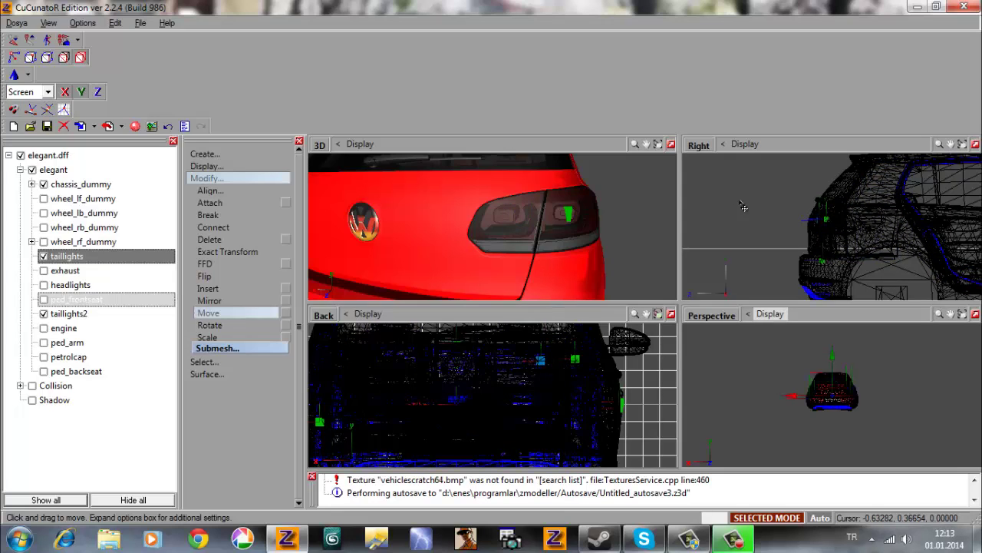
Hide the taillights2 dummy, show the engine dummy and check its position in the engine bay in the Right view.
{"action": "left_click", "coordinate": [44, 316]}
{"action": "left_click", "coordinate": [43, 329]}
{"action": "middle_click_drag", "start_coordinate": [980, 244], "coordinate": [801, 264]}
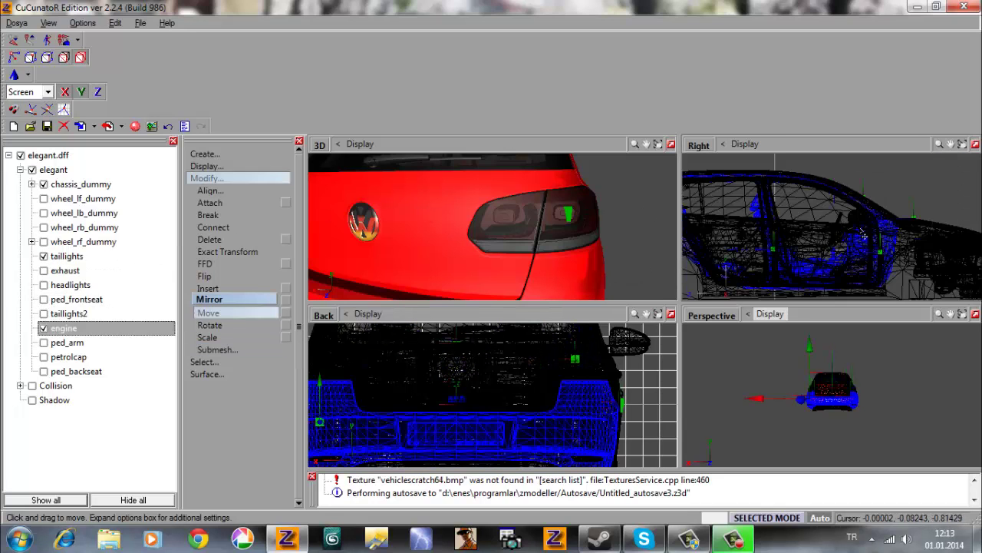
{"action": "middle_click_drag", "start_coordinate": [863, 234], "coordinate": [768, 233]}
{"action": "scroll", "coordinate": [842, 252], "scroll_direction": "up", "scroll_amount": 5}
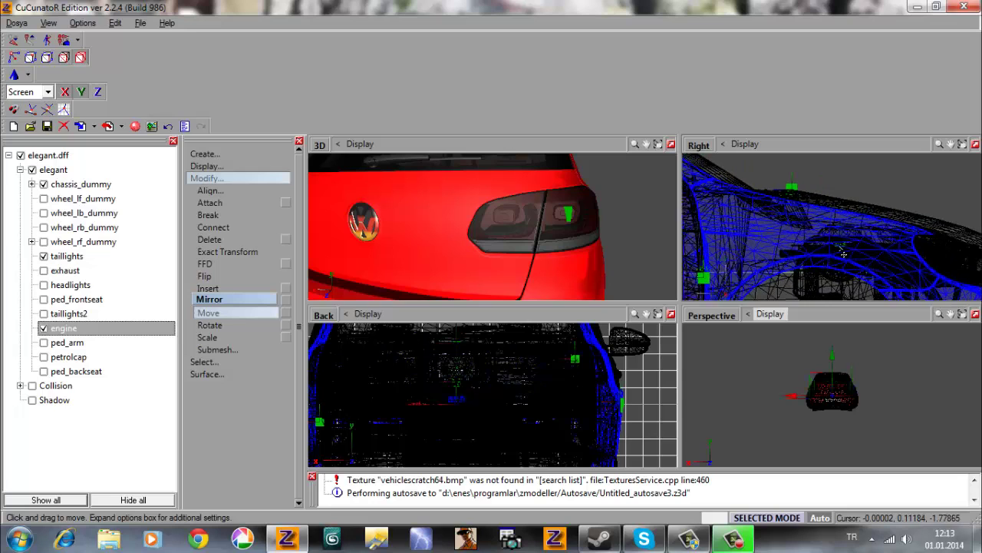
{"action": "scroll", "coordinate": [843, 253], "scroll_direction": "up", "scroll_amount": 1}
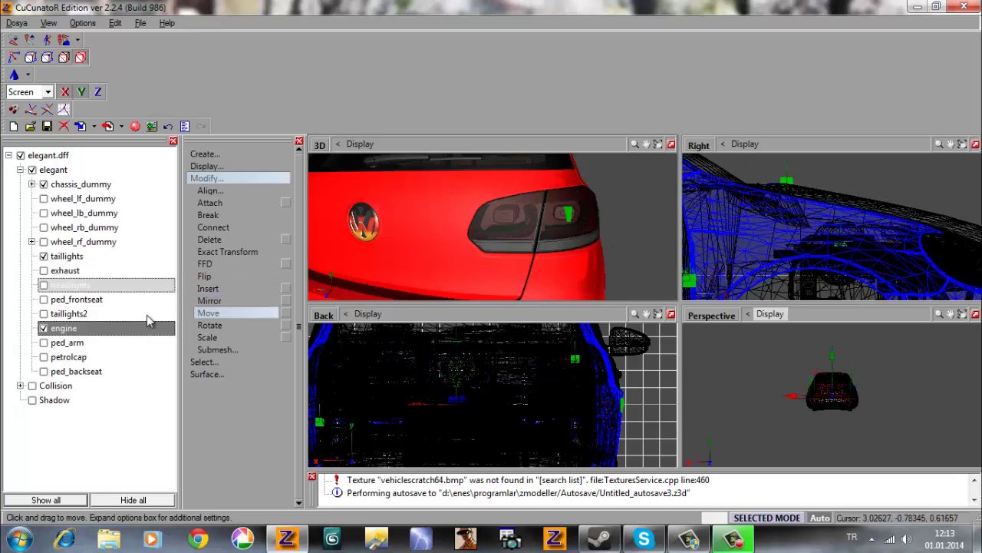
Show the ped_arm dummy in place of engine, select it in Selected mode and check its position at the left front door window.
{"action": "left_click", "coordinate": [43, 343]}
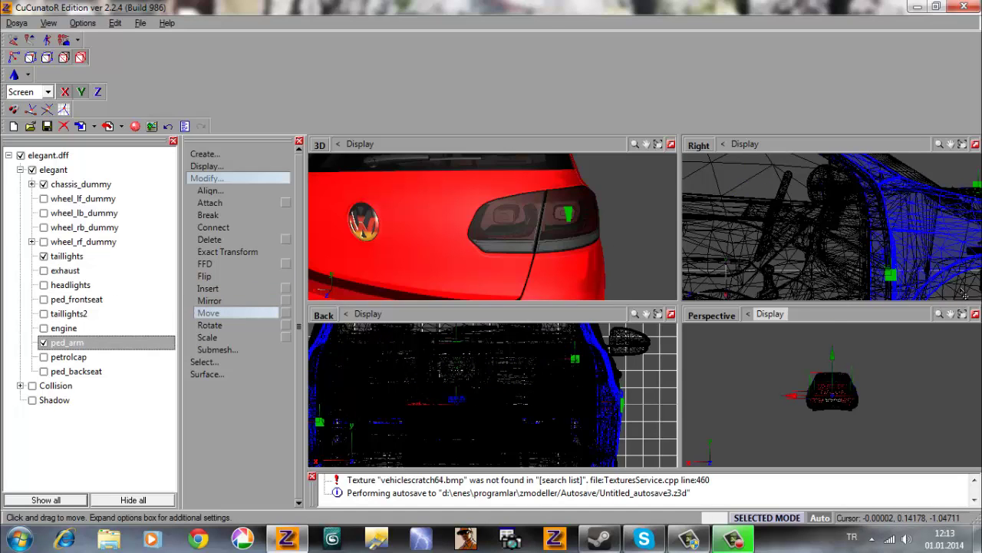
{"action": "middle_click_drag", "start_coordinate": [691, 227], "coordinate": [812, 270]}
{"action": "scroll", "coordinate": [875, 206], "scroll_direction": "down", "scroll_amount": 1}
{"action": "scroll", "coordinate": [804, 230], "scroll_direction": "down", "scroll_amount": 1}
{"action": "right_click_drag", "start_coordinate": [839, 165], "coordinate": [789, 282]}
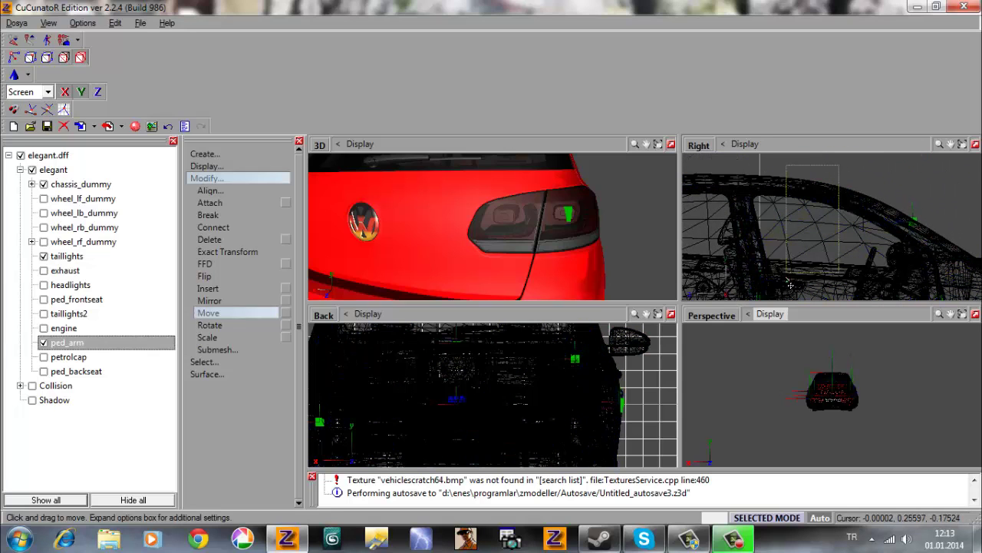
{"action": "left_click", "coordinate": [775, 519]}
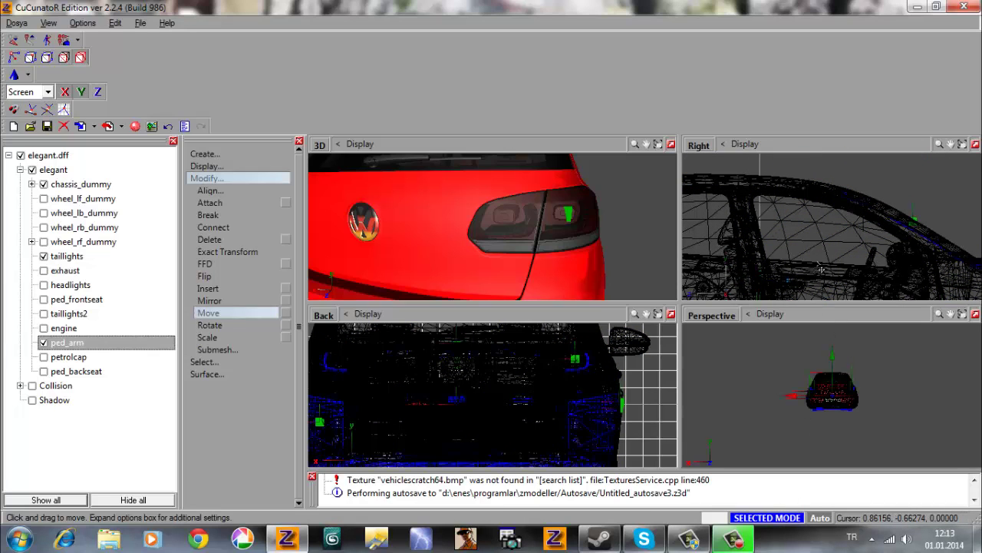
{"action": "key", "text": "space"}
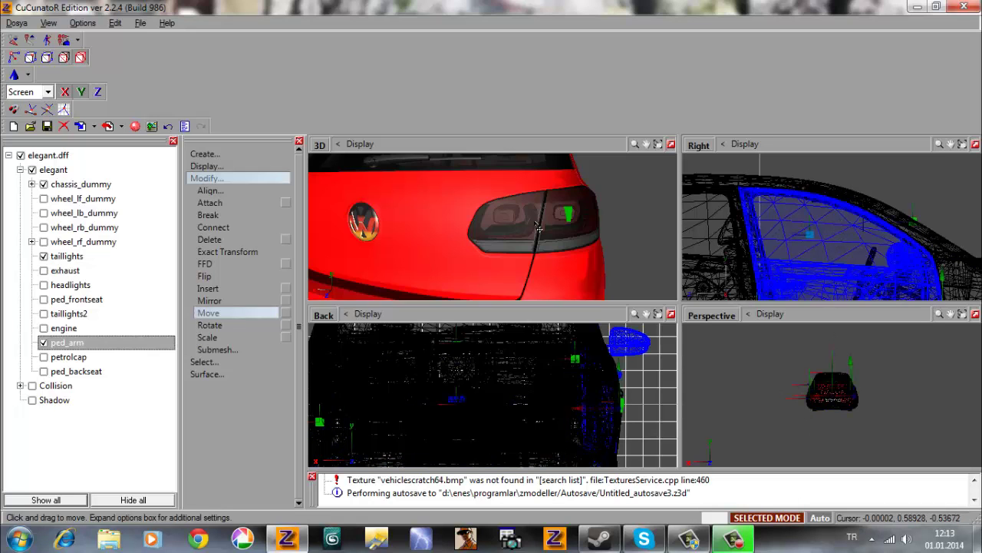
{"action": "scroll", "coordinate": [461, 231], "scroll_direction": "down", "scroll_amount": 5}
{"action": "middle_click_drag", "start_coordinate": [430, 238], "coordinate": [524, 410]}
{"action": "scroll", "coordinate": [530, 410], "scroll_direction": "down", "scroll_amount": 1}
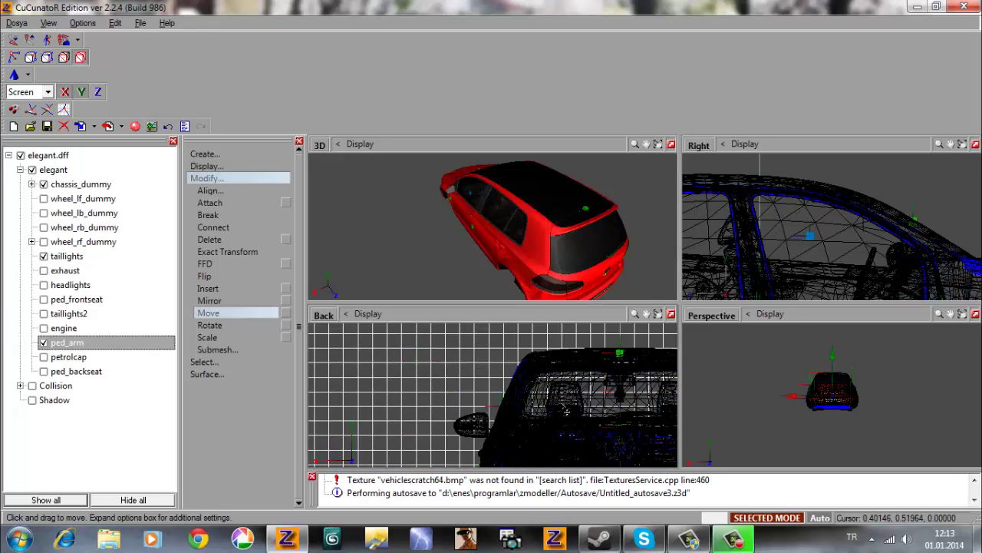
Hide the ped_arm dummy, show petrolcap and select only petrolcap with Selected mode on.
{"action": "left_click", "coordinate": [45, 343]}
{"action": "left_click", "coordinate": [45, 357]}
{"action": "left_click_drag", "start_coordinate": [384, 253], "coordinate": [558, 232]}
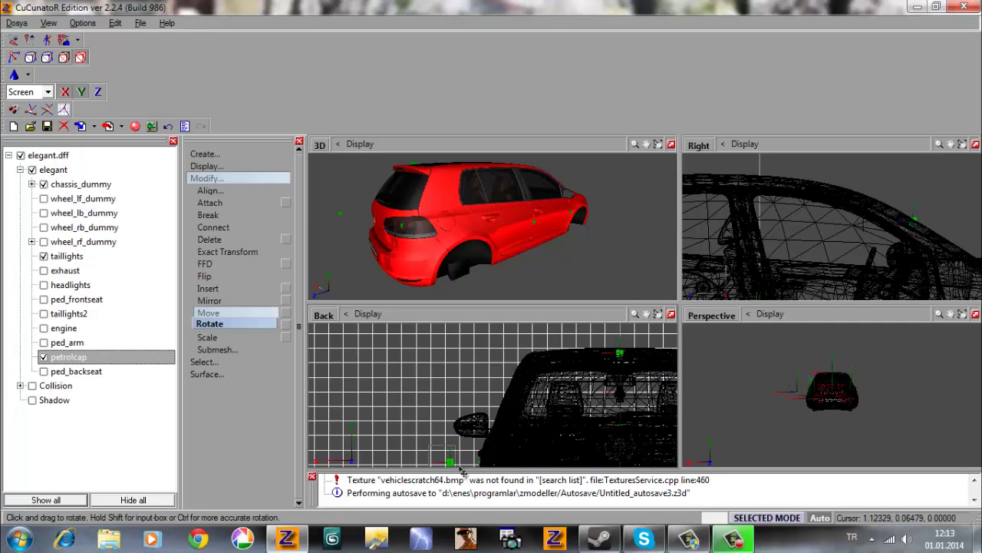
{"action": "left_click", "coordinate": [768, 519]}
{"action": "middle_click_drag", "start_coordinate": [458, 373], "coordinate": [448, 366]}
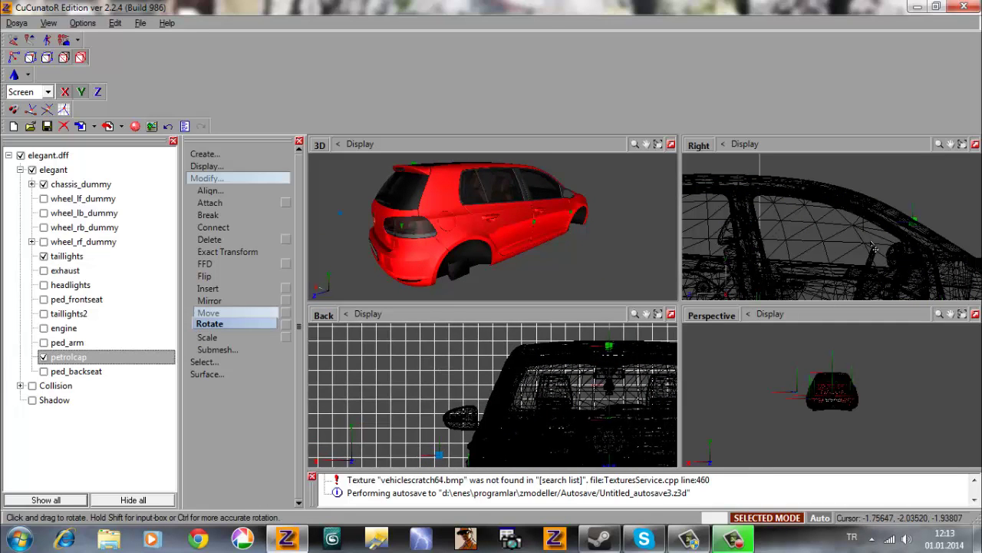
Move petrolcap above the rear wheel arch in the Right view and across to the car's right rear fender in the Back view.
{"action": "middle_click_drag", "start_coordinate": [780, 241], "coordinate": [811, 247]}
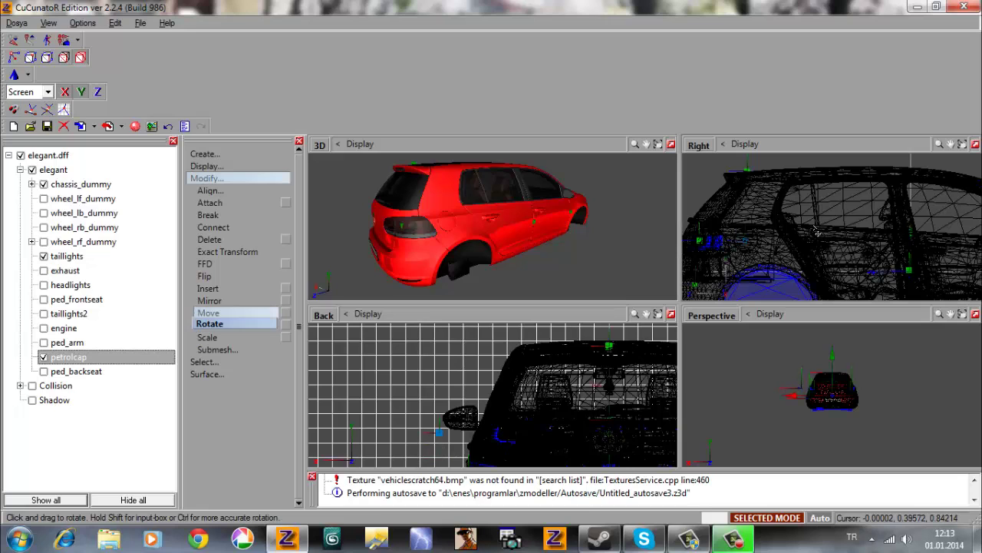
{"action": "left_click", "coordinate": [82, 94]}
{"action": "scroll", "coordinate": [491, 376], "scroll_direction": "down", "scroll_amount": 2}
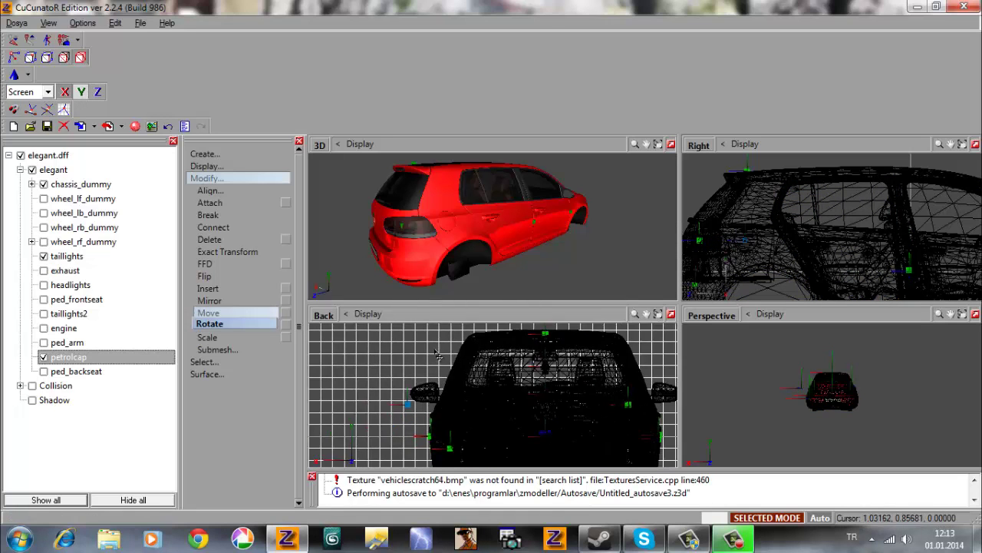
{"action": "middle_click_drag", "start_coordinate": [544, 439], "coordinate": [504, 418]}
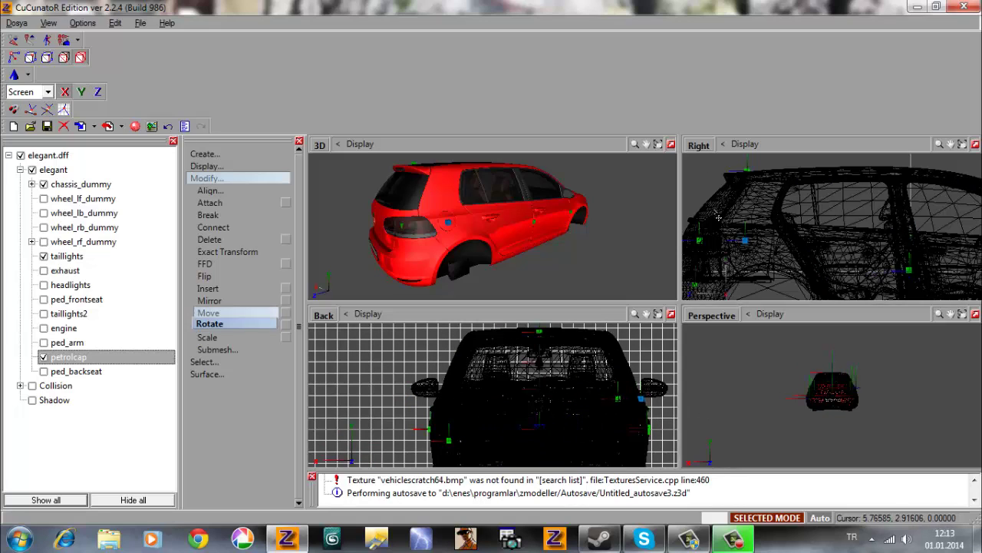
Show the ped_backseat dummy and select it alone in the Right view with Selected mode on.
{"action": "left_click", "coordinate": [43, 372]}
{"action": "middle_click_drag", "start_coordinate": [370, 274], "coordinate": [533, 182]}
{"action": "scroll", "coordinate": [441, 243], "scroll_direction": "up", "scroll_amount": 10}
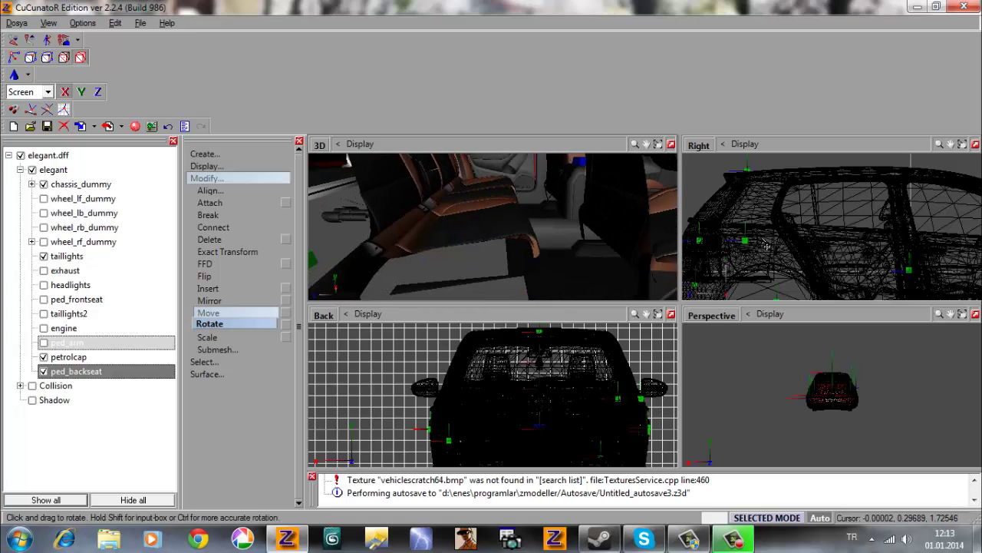
{"action": "scroll", "coordinate": [768, 291], "scroll_direction": "down", "scroll_amount": 1}
{"action": "middle_click_drag", "start_coordinate": [767, 292], "coordinate": [824, 234]}
{"action": "scroll", "coordinate": [851, 248], "scroll_direction": "up", "scroll_amount": 2}
{"action": "scroll", "coordinate": [844, 242], "scroll_direction": "up", "scroll_amount": 1}
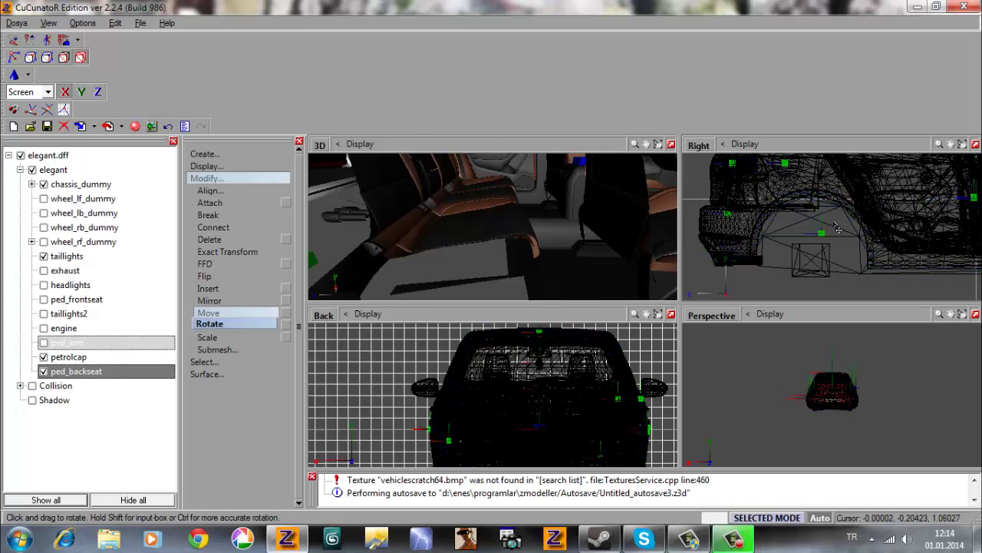
{"action": "key", "text": "space"}
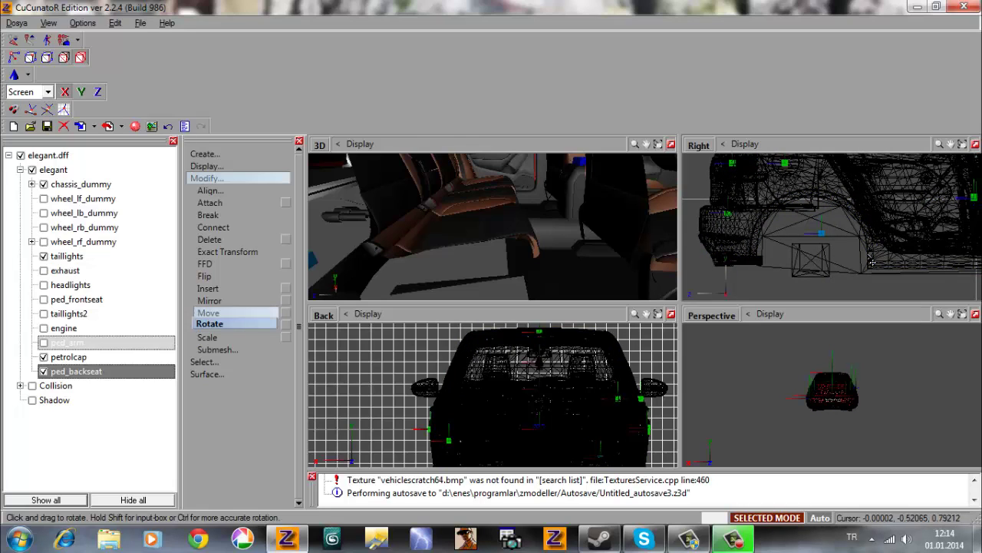
Move ped_backseat forward and up onto the rear seat cushion in the Right view and adjust it sideways in the Back view.
{"action": "middle_click_drag", "start_coordinate": [907, 249], "coordinate": [864, 264]}
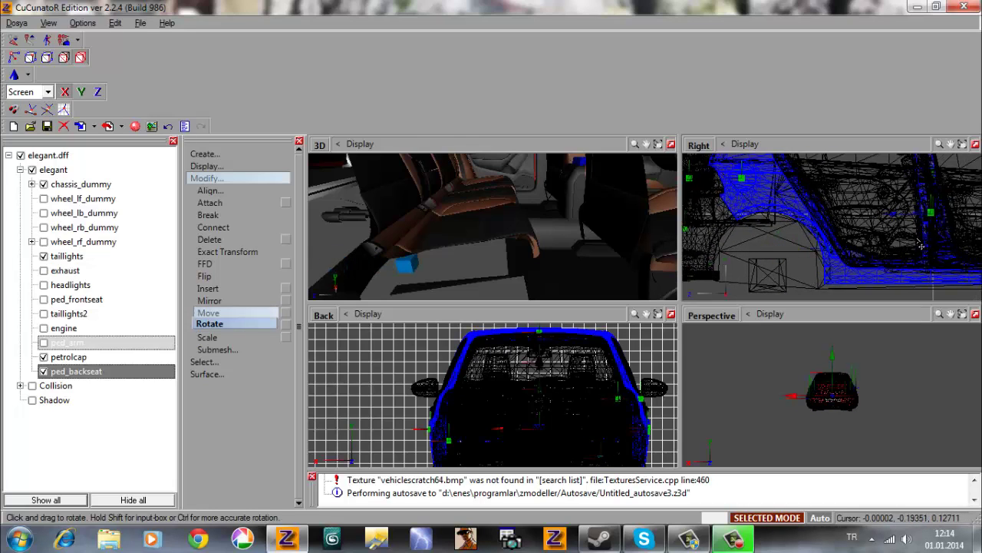
{"action": "left_click_drag", "start_coordinate": [920, 244], "coordinate": [922, 241]}
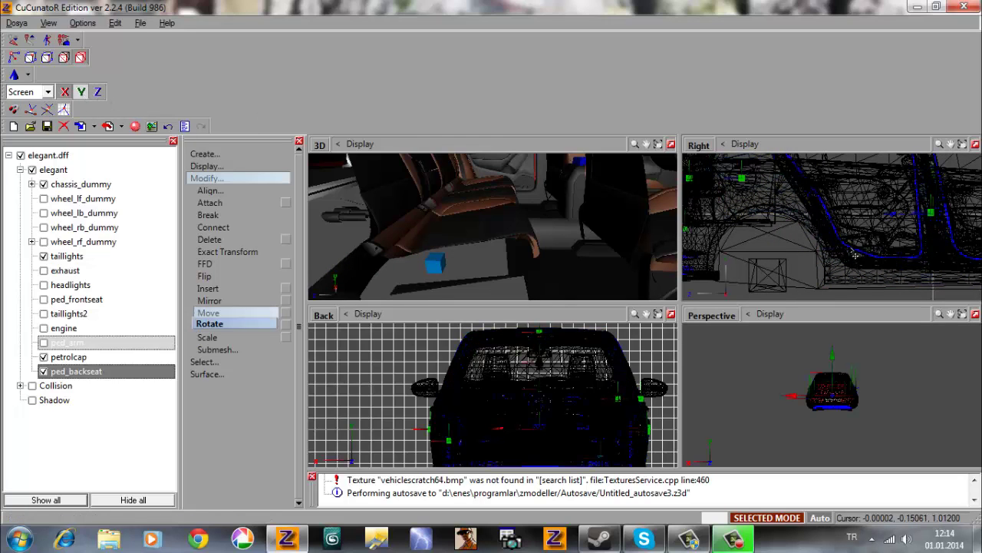
{"action": "left_click_drag", "start_coordinate": [853, 238], "coordinate": [853, 233]}
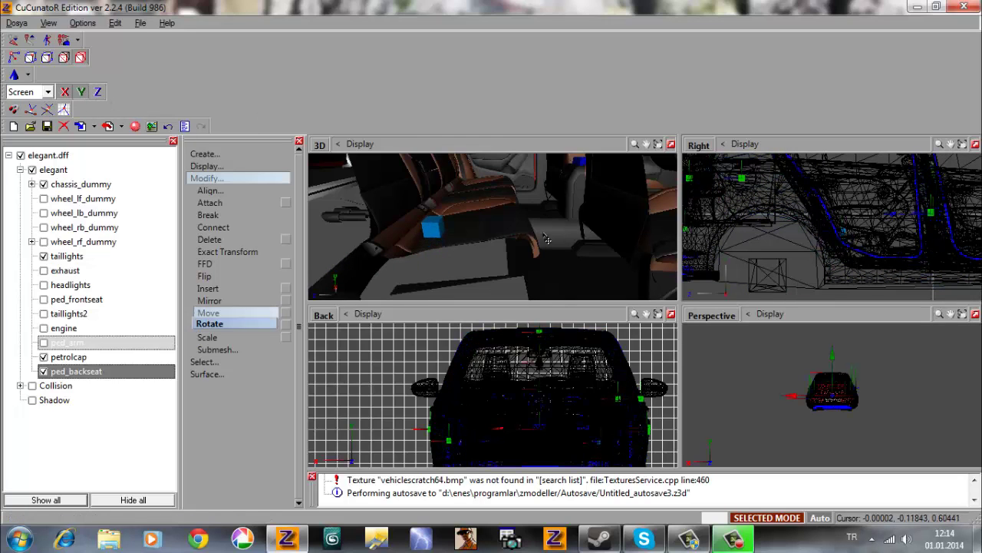
{"action": "middle_click_drag", "start_coordinate": [520, 246], "coordinate": [587, 307]}
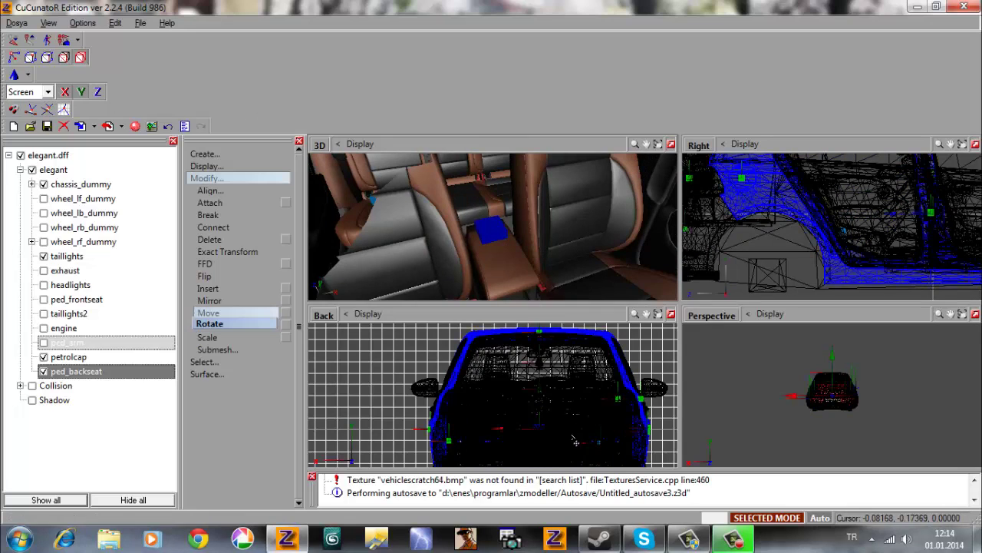
{"action": "middle_click_drag", "start_coordinate": [531, 231], "coordinate": [451, 239]}
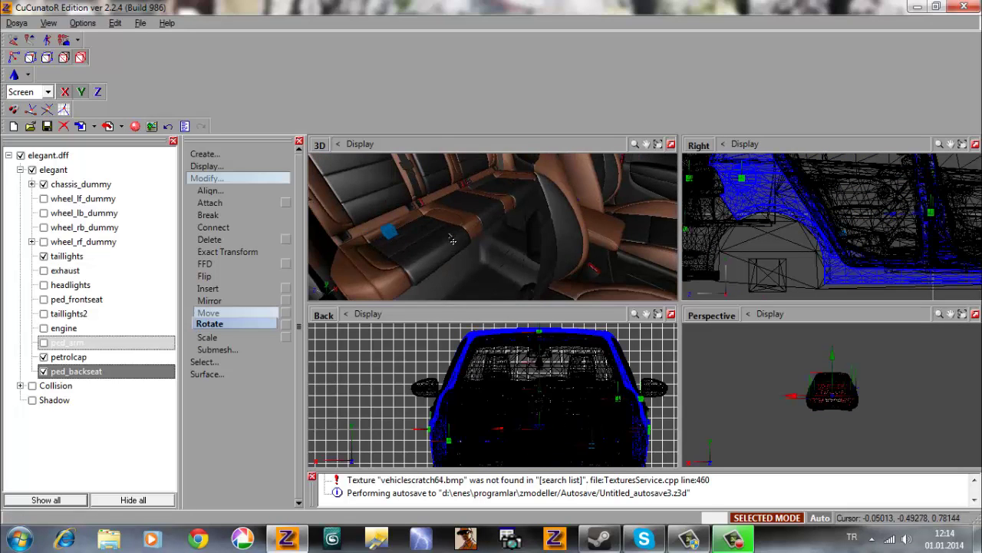
{"action": "left_click_drag", "start_coordinate": [555, 443], "coordinate": [552, 444]}
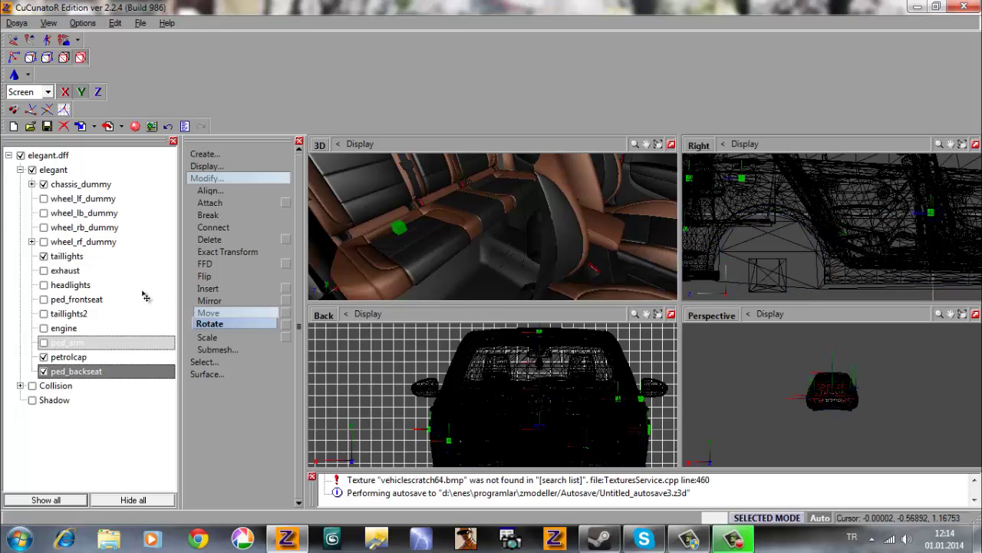
Show all remaining hidden dummies under elegant: ped_arm, engine, taillights2, ped_frontseat, headlights, exhaust and the four wheel dummies.
{"action": "left_click", "coordinate": [44, 343]}
{"action": "left_click", "coordinate": [43, 328]}
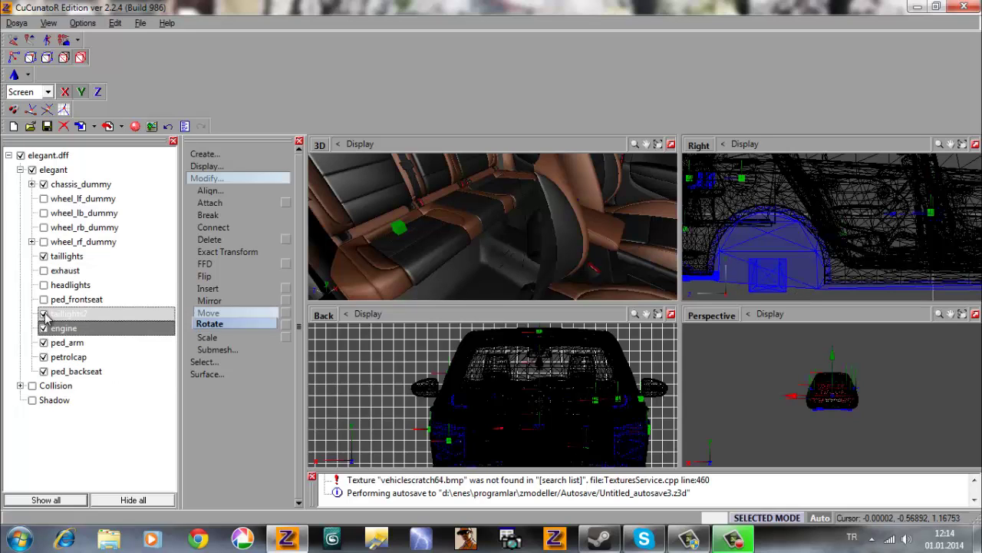
{"action": "left_click", "coordinate": [44, 313]}
{"action": "left_click", "coordinate": [44, 300]}
{"action": "left_click", "coordinate": [44, 285]}
{"action": "left_click", "coordinate": [44, 271]}
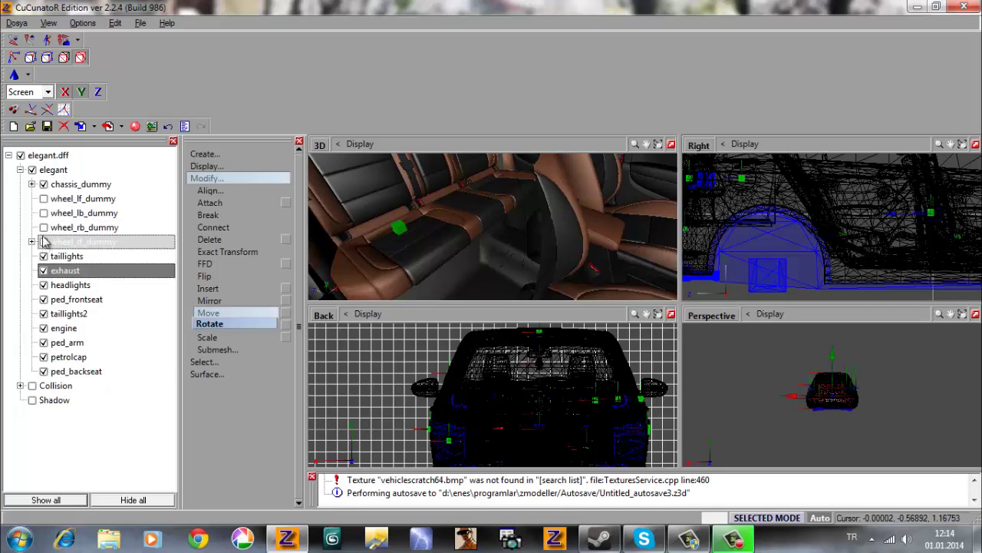
{"action": "left_click", "coordinate": [44, 242]}
{"action": "left_click", "coordinate": [44, 213]}
{"action": "left_click", "coordinate": [44, 198]}
{"action": "left_click", "coordinate": [44, 227]}
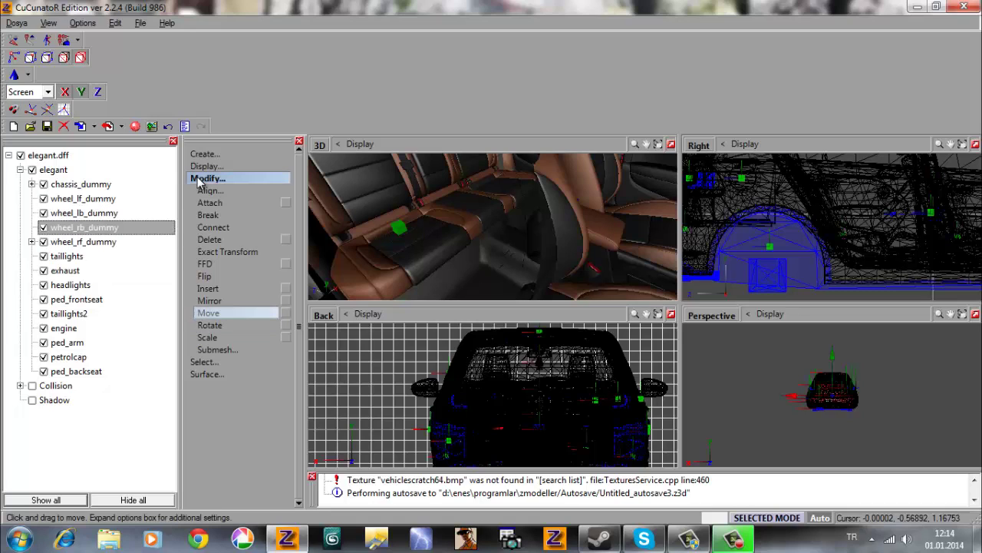
Collapse the Modify commands and the elegant.dff hierarchy, and inspect the complete car in the 3D view.
{"action": "left_click", "coordinate": [223, 177]}
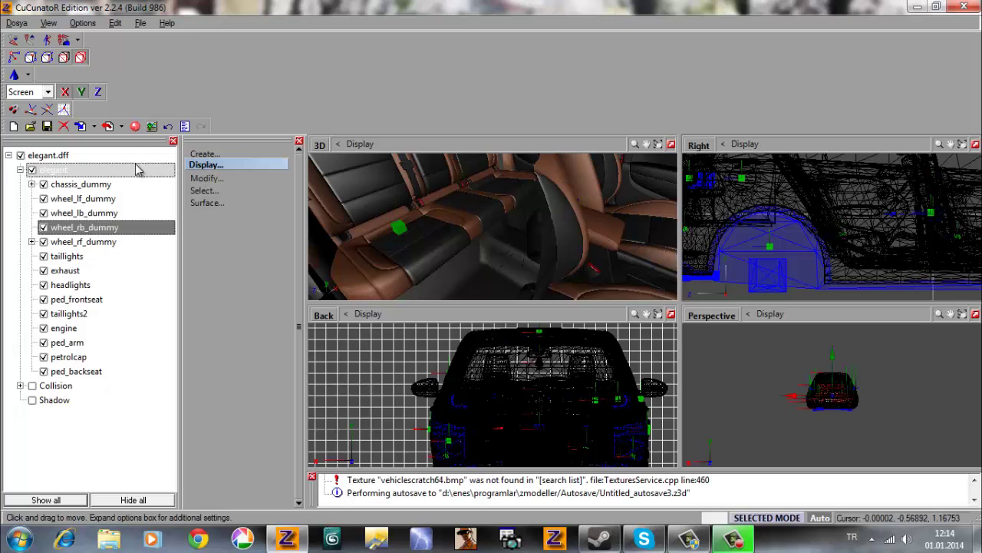
{"action": "left_click", "coordinate": [21, 170]}
{"action": "left_click", "coordinate": [9, 155]}
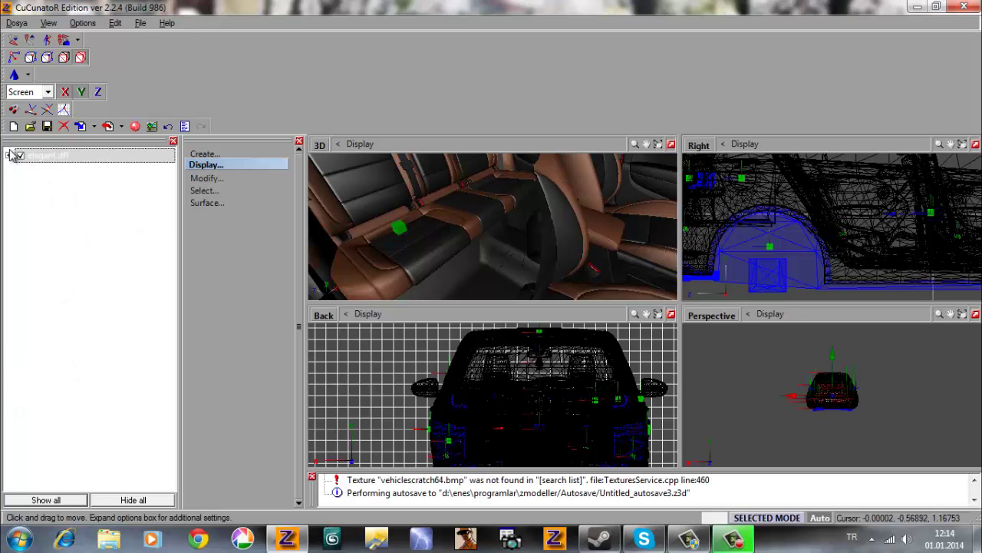
{"action": "scroll", "coordinate": [490, 177], "scroll_direction": "down", "scroll_amount": 5}
{"action": "middle_click_drag", "start_coordinate": [485, 164], "coordinate": [464, 195]}
{"action": "scroll", "coordinate": [491, 207], "scroll_direction": "down", "scroll_amount": 4}
{"action": "middle_click_drag", "start_coordinate": [506, 237], "coordinate": [464, 244]}
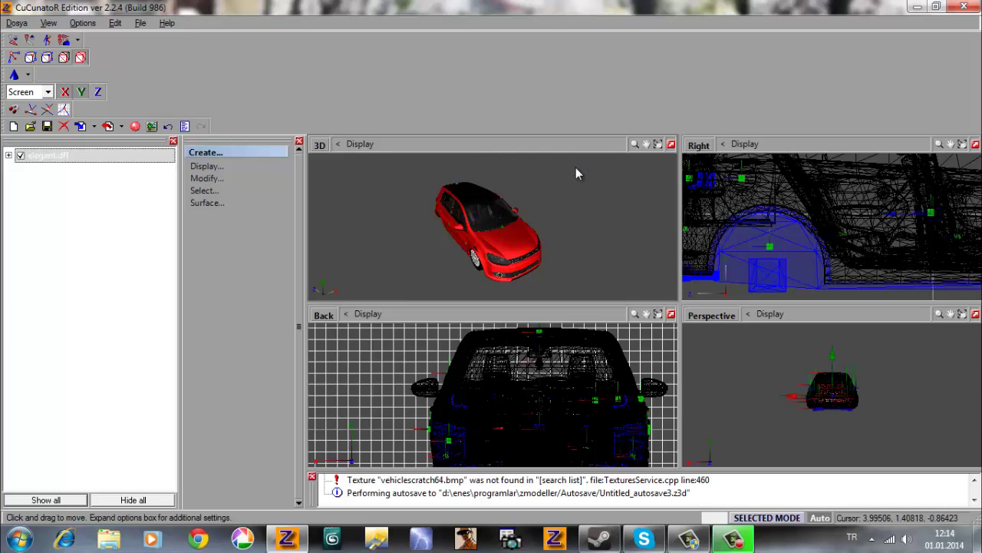
Switch to the desktop and copy elegant.dff from the Orjinal Araçlar folder.
{"action": "left_click", "coordinate": [916, 7]}
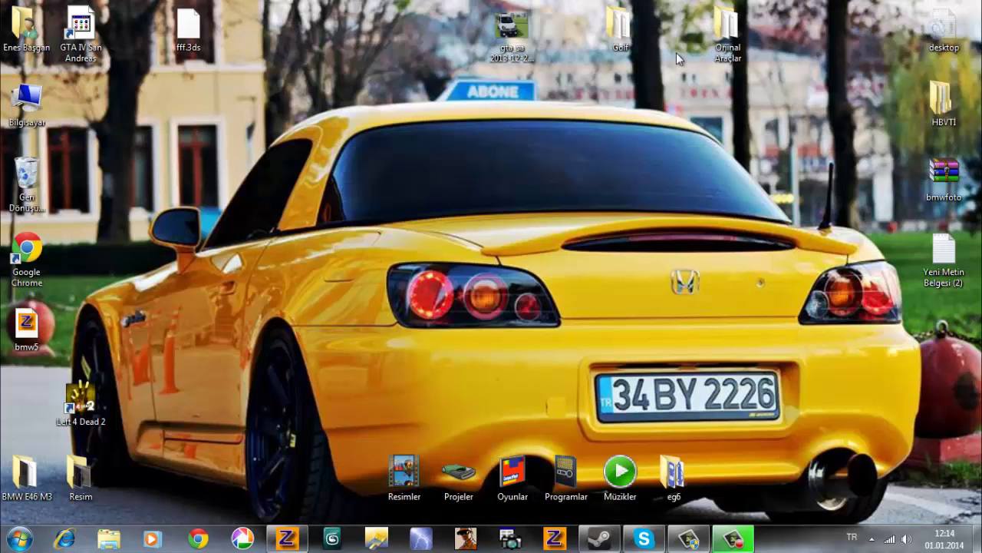
{"action": "double_click", "coordinate": [722, 38]}
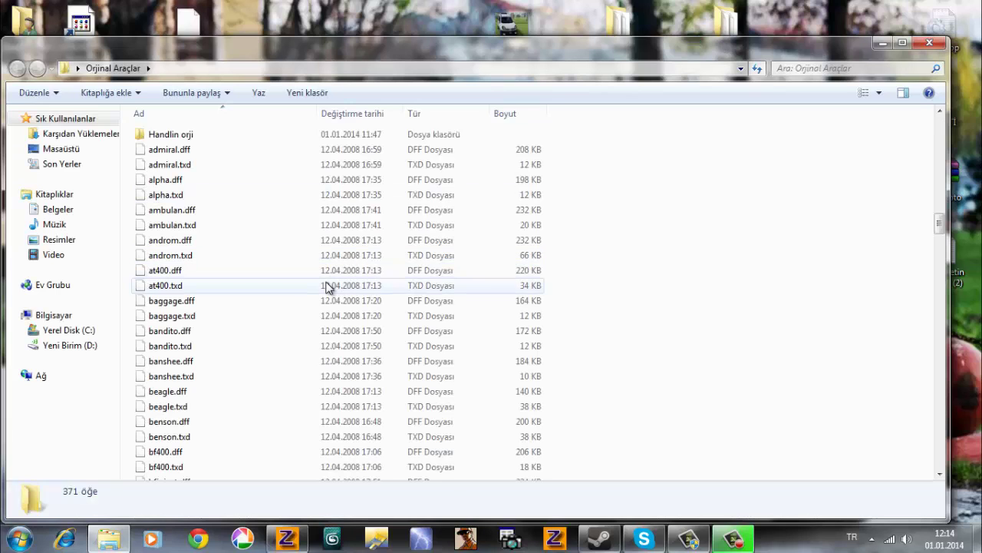
{"action": "key", "text": "e"}
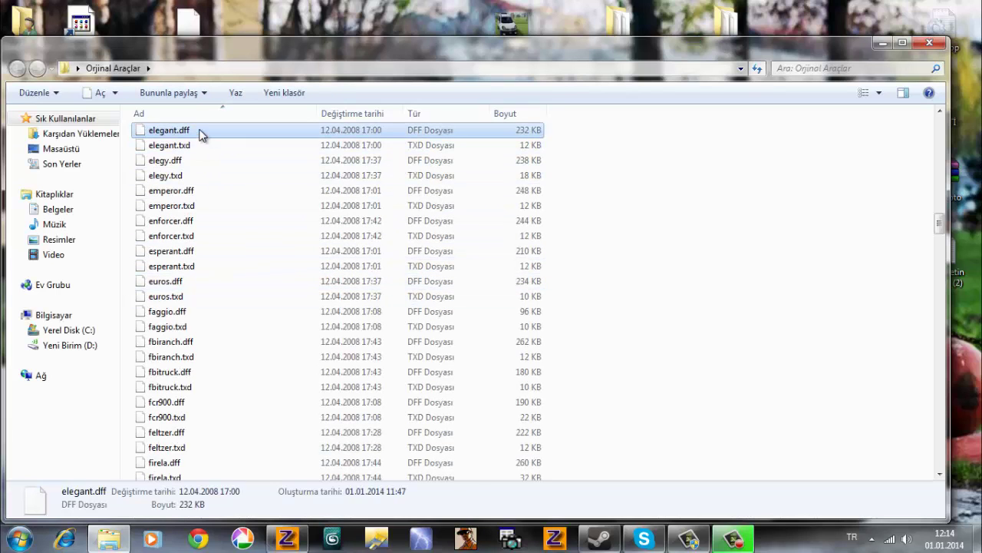
{"action": "right_click", "coordinate": [201, 131]}
{"action": "left_click", "coordinate": [263, 300]}
{"action": "left_click", "coordinate": [930, 42]}
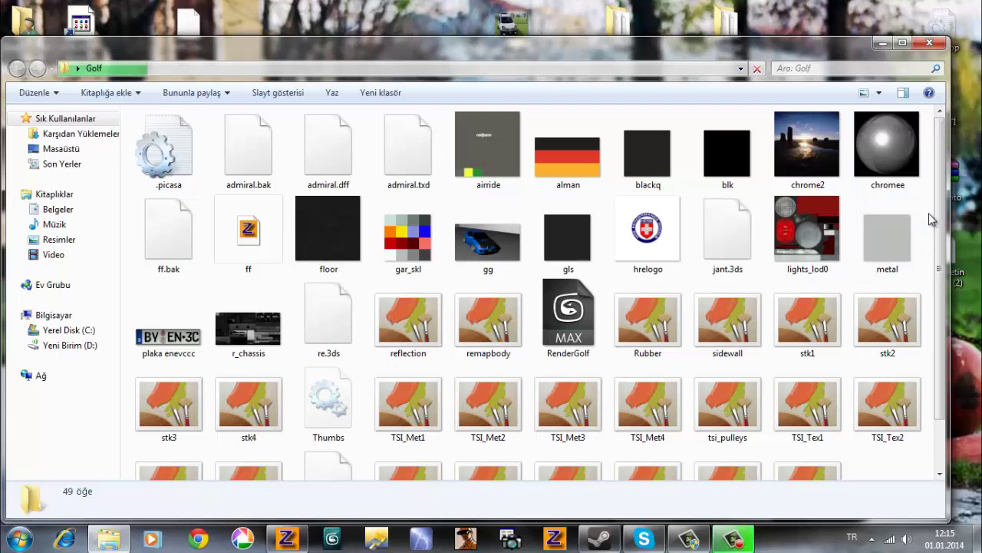
Paste elegant.dff into the Golf folder and close the folder.
{"action": "key", "text": "ctrl+v"}
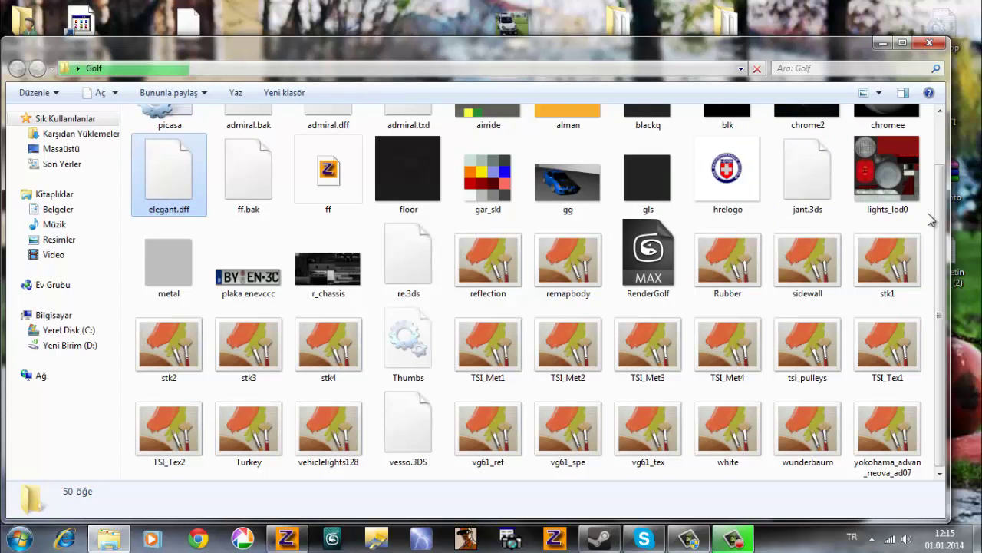
{"action": "left_click_drag", "start_coordinate": [939, 208], "coordinate": [940, 146]}
{"action": "left_click", "coordinate": [930, 43]}
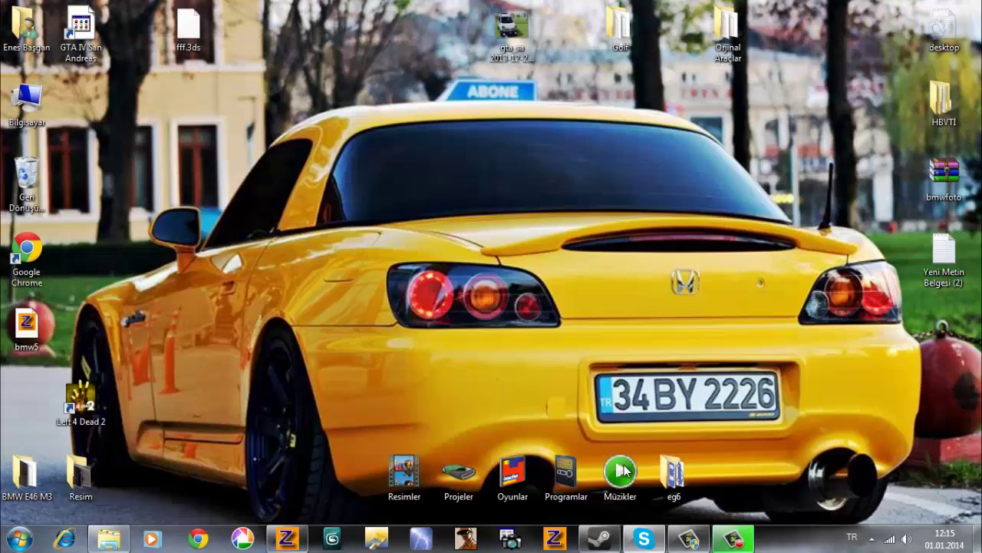
Switch back to ZModeler and export the model as a GTA San Andreas DFF over elegant.dff in the Golf folder, accepting the replacement.
{"action": "left_click", "coordinate": [296, 547]}
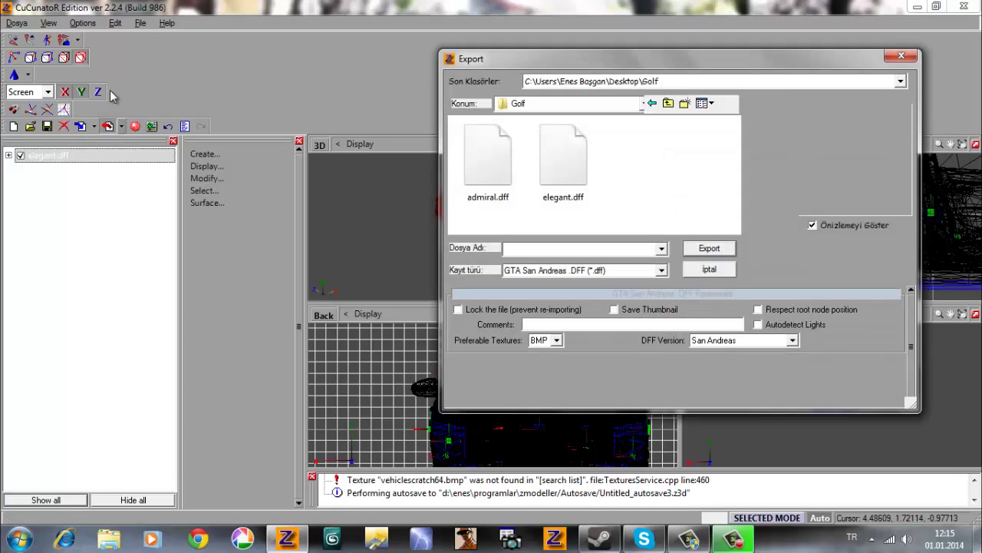
{"action": "left_click", "coordinate": [542, 144]}
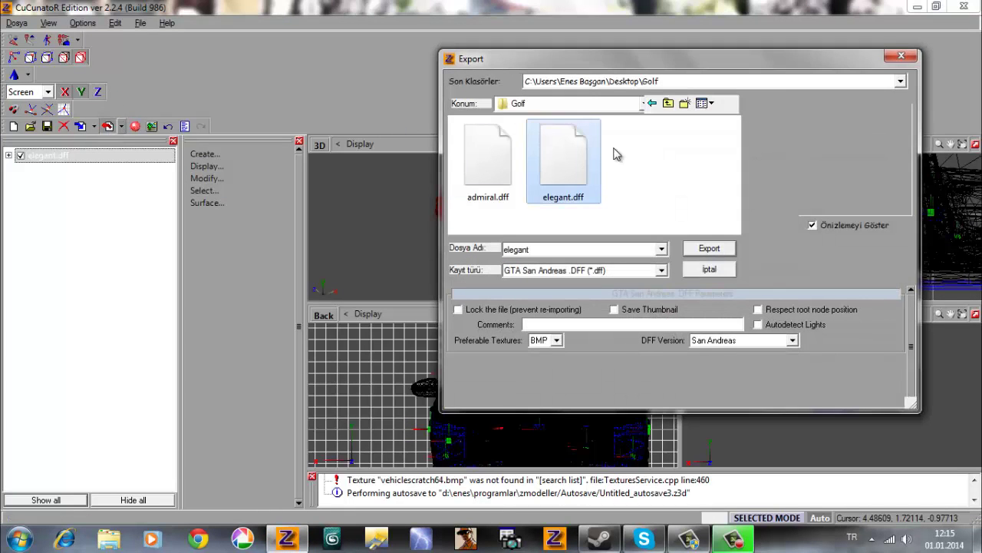
{"action": "left_click", "coordinate": [706, 249]}
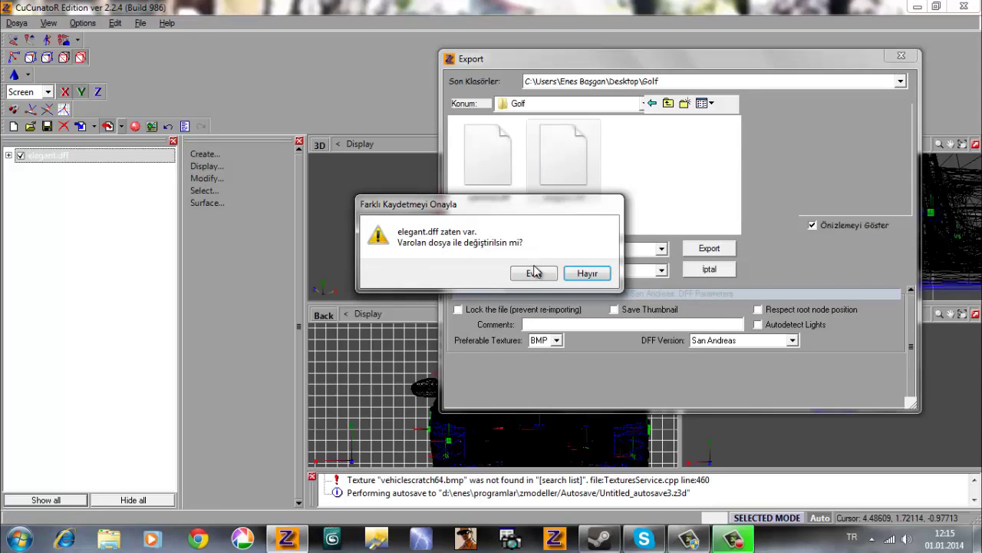
{"action": "left_click", "coordinate": [535, 274]}
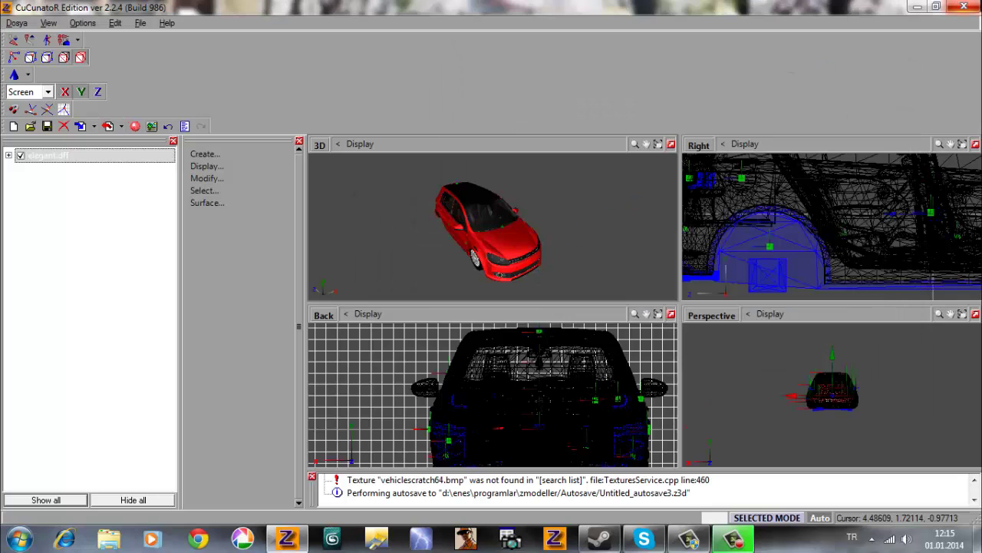
Close ZModeler without saving the scene and open the Golf folder on the desktop.
{"action": "left_click", "coordinate": [962, 6]}
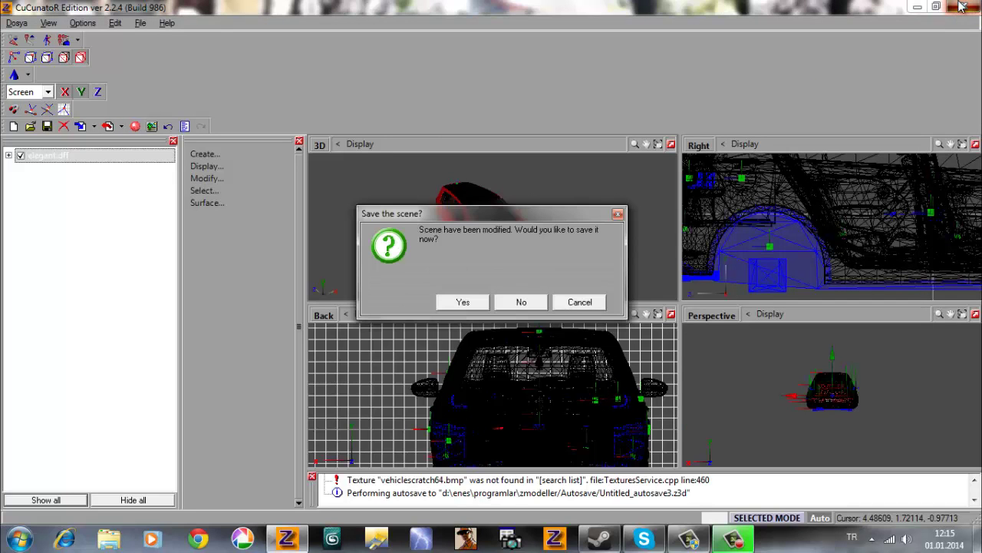
{"action": "left_click", "coordinate": [535, 300]}
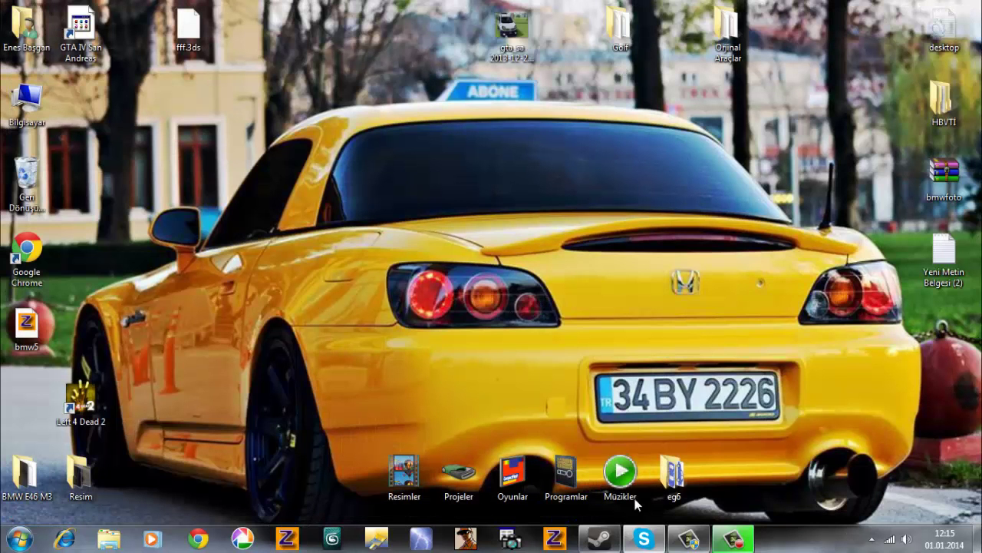
{"action": "double_click", "coordinate": [623, 23]}
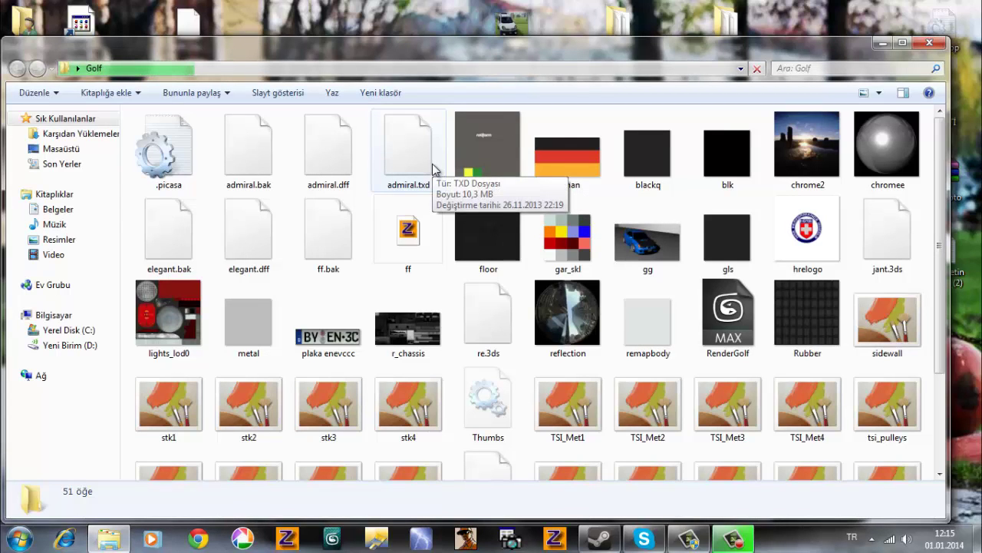
Rename admiral.txd in the Golf folder to elegant.txd.
{"action": "double_click", "coordinate": [425, 165]}
{"action": "right_click", "coordinate": [439, 157]}
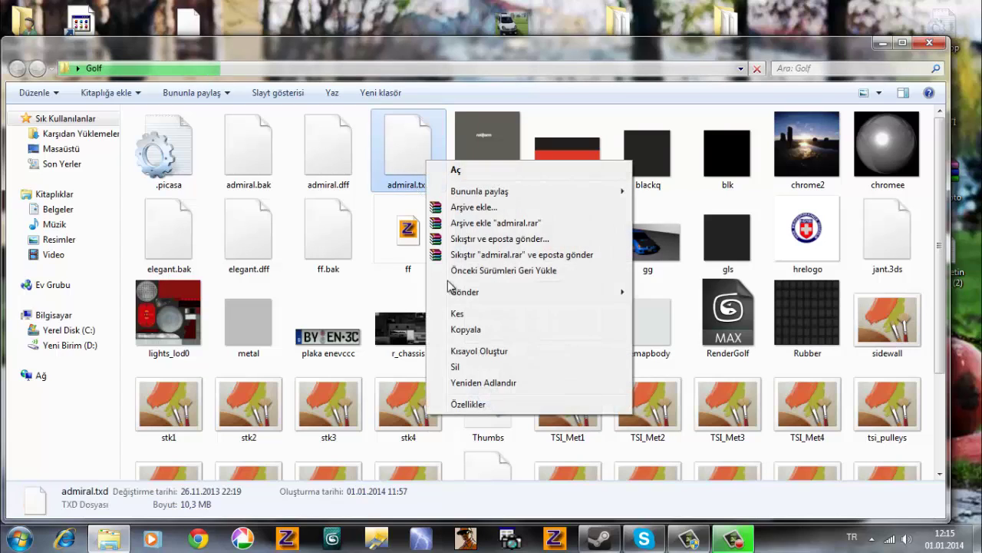
{"action": "left_click", "coordinate": [492, 381]}
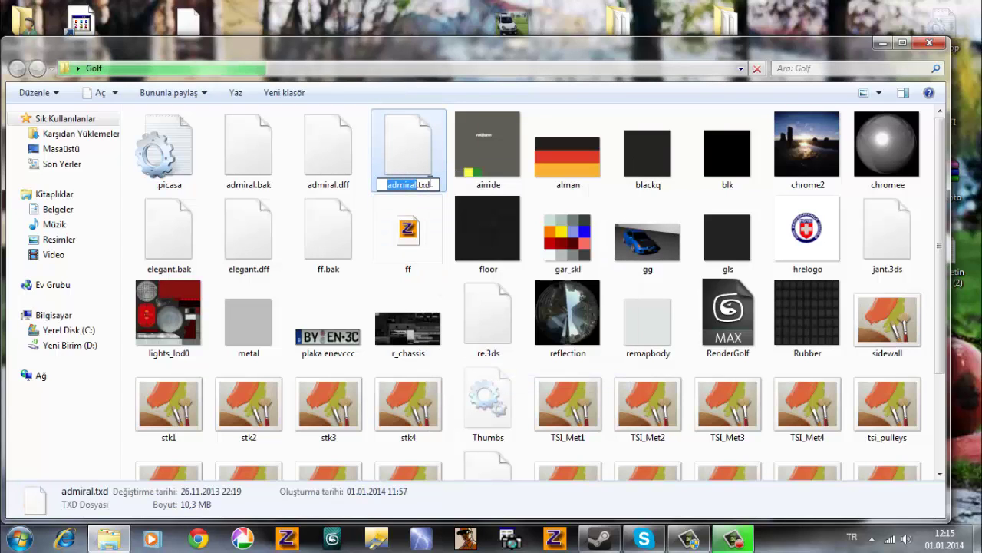
{"action": "type", "text": "elegant"}
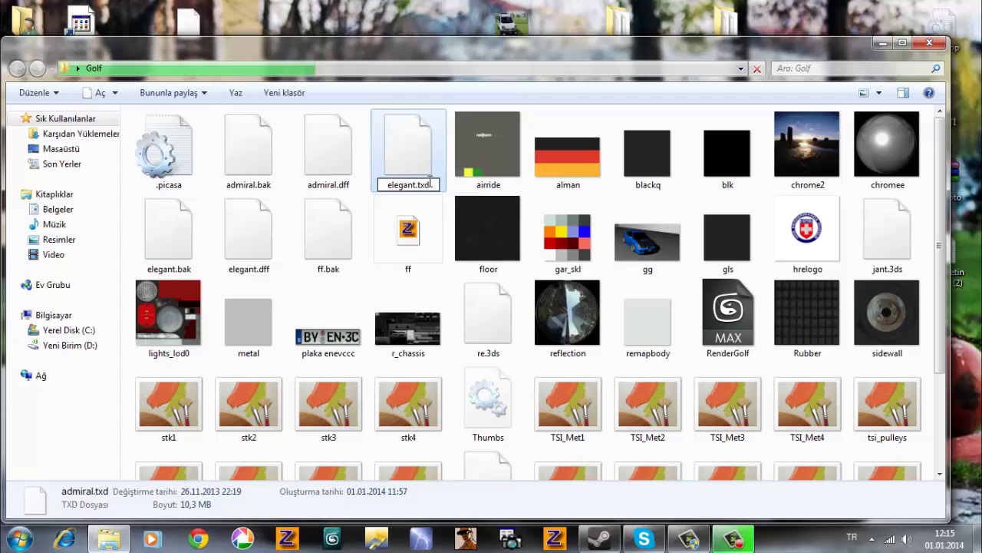
{"action": "key", "text": "Return"}
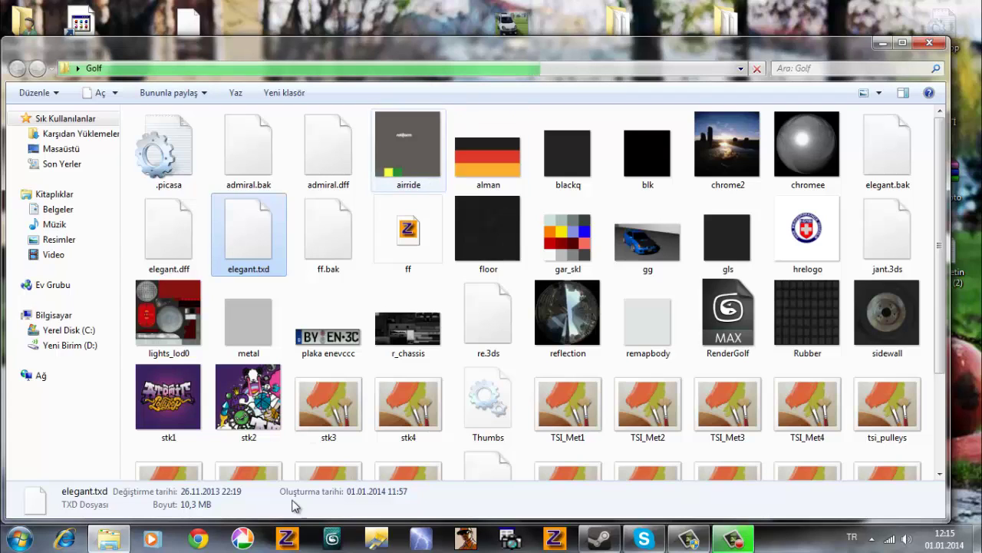
Start ZModeler again and import elegant.dff from the Golf folder.
{"action": "left_click", "coordinate": [289, 538]}
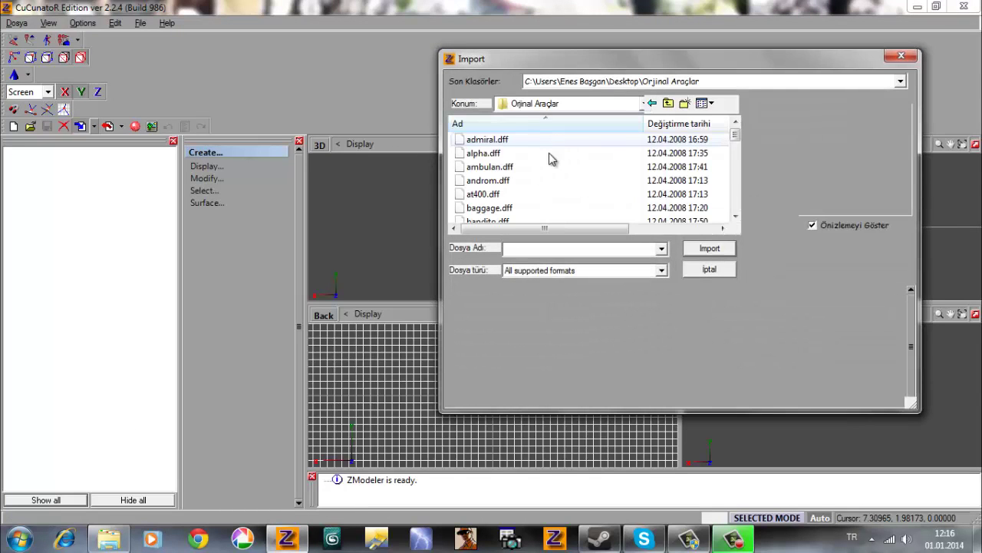
{"action": "left_click", "coordinate": [527, 103]}
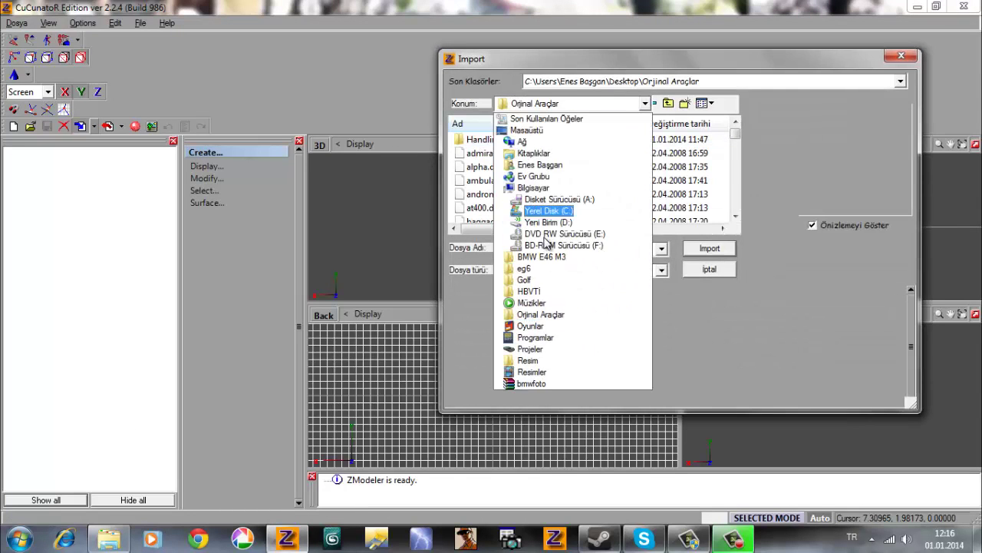
{"action": "left_click", "coordinate": [541, 314]}
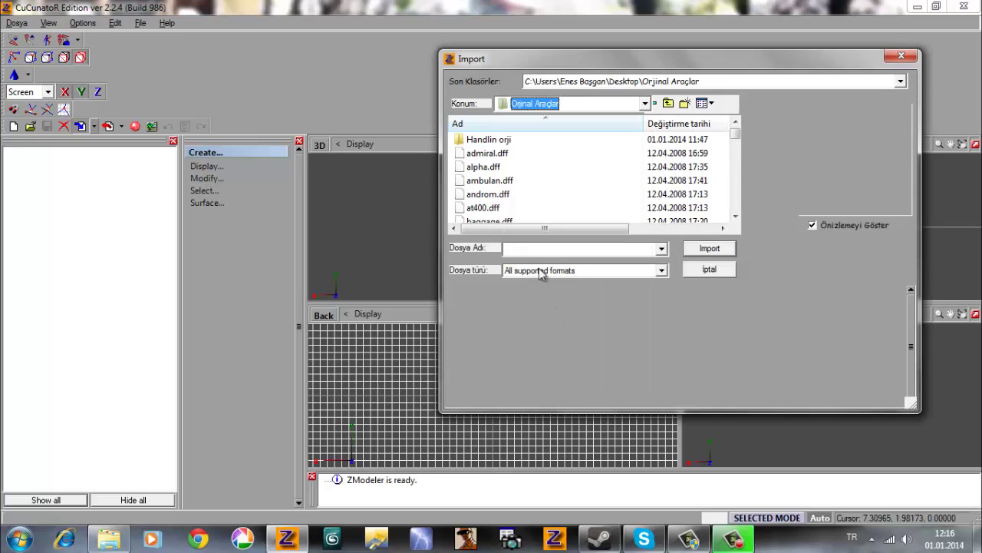
{"action": "left_click", "coordinate": [546, 105]}
{"action": "left_click", "coordinate": [547, 278]}
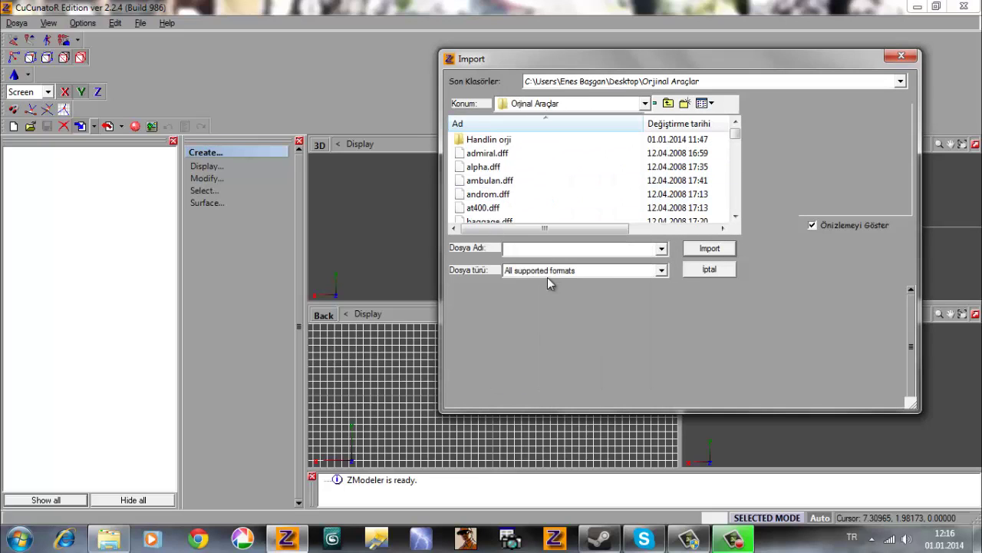
{"action": "left_click", "coordinate": [565, 174]}
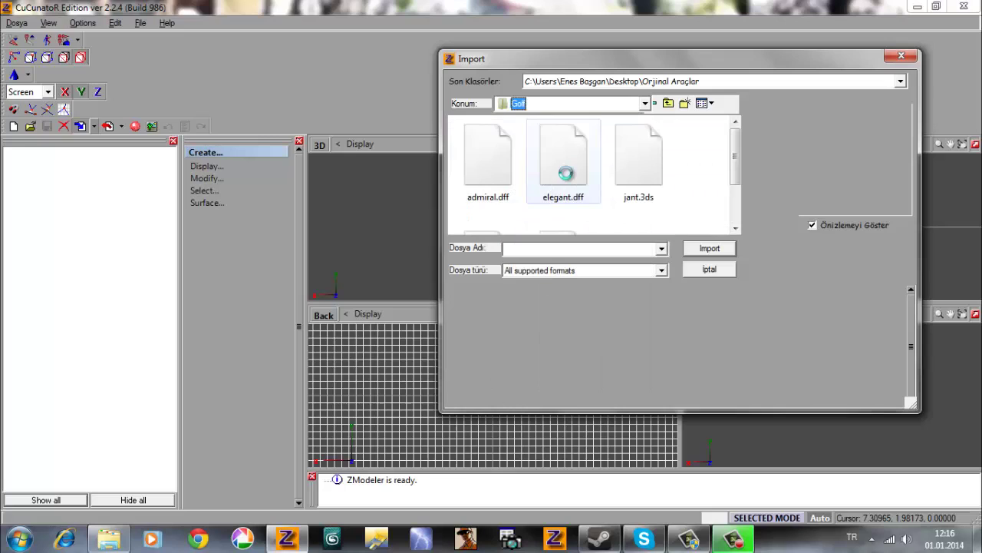
{"action": "left_click", "coordinate": [722, 252]}
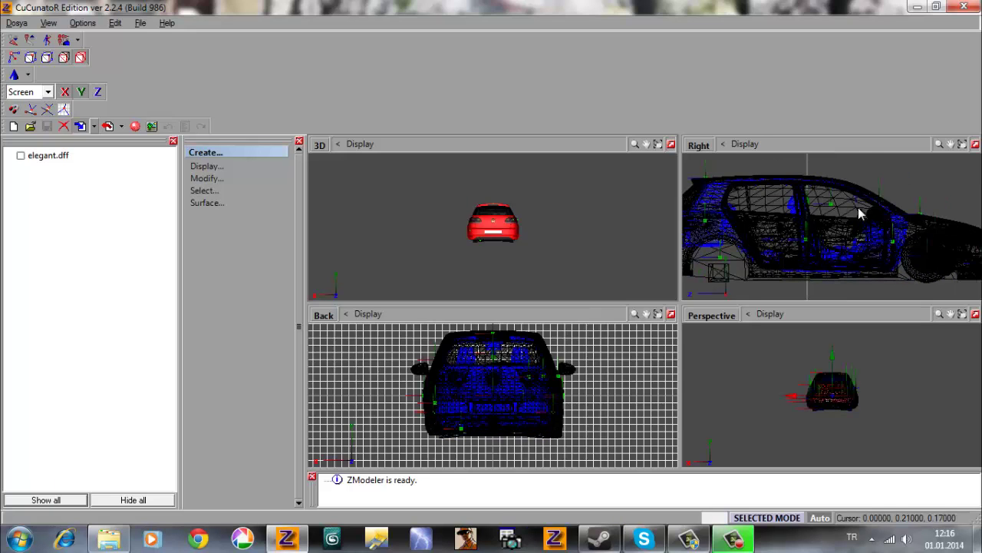
{"action": "scroll", "coordinate": [891, 211], "scroll_direction": "up", "scroll_amount": 3}
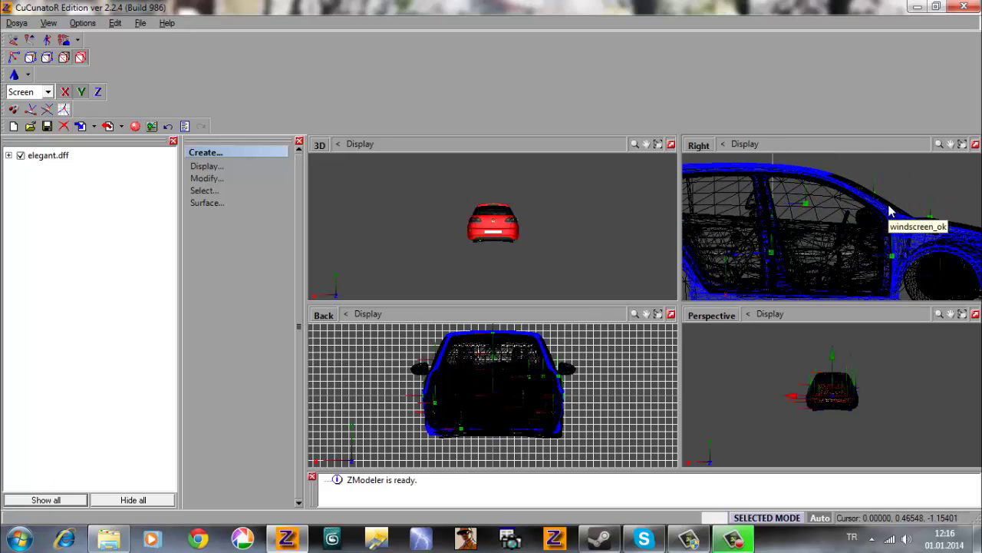
{"action": "scroll", "coordinate": [889, 212], "scroll_direction": "down", "scroll_amount": 1}
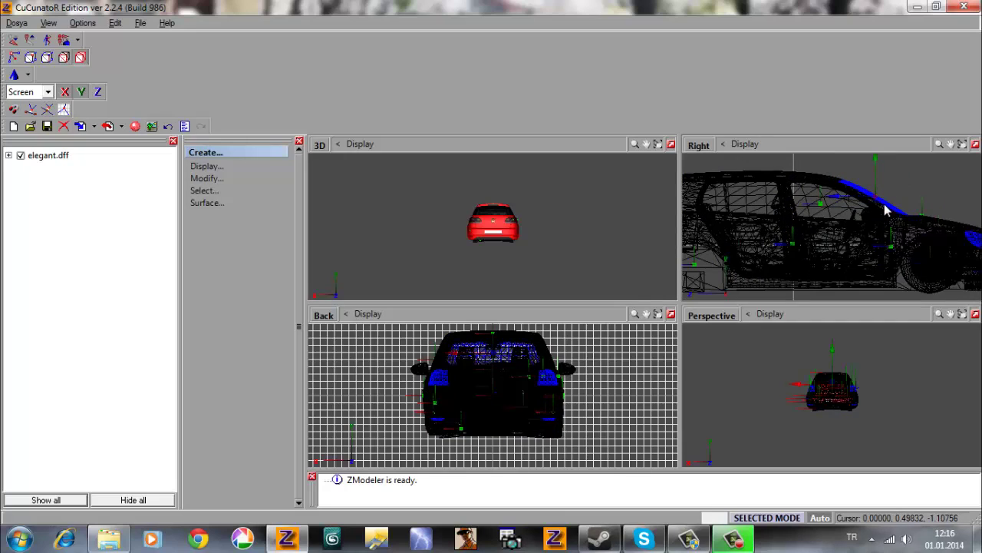
{"action": "right_click", "coordinate": [887, 208]}
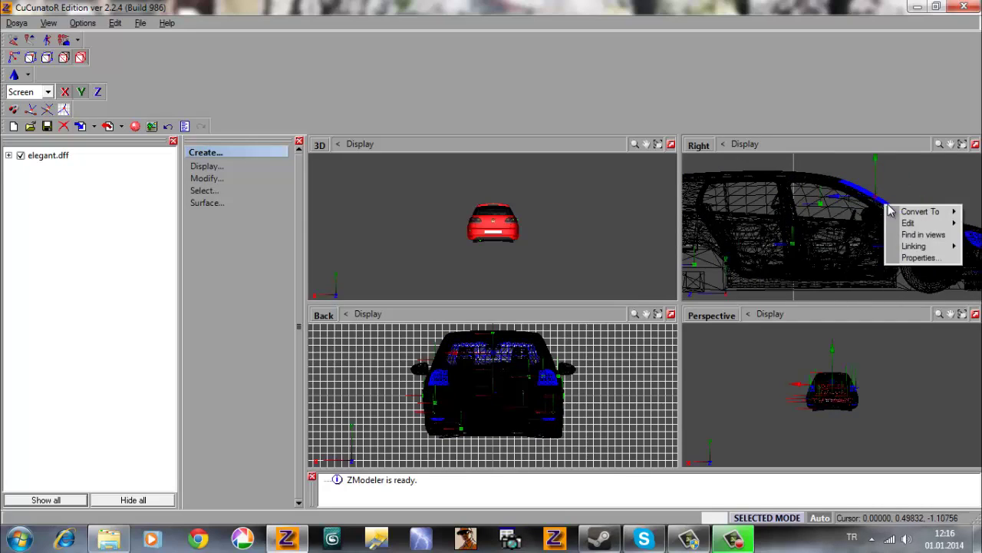
{"action": "left_click", "coordinate": [935, 258]}
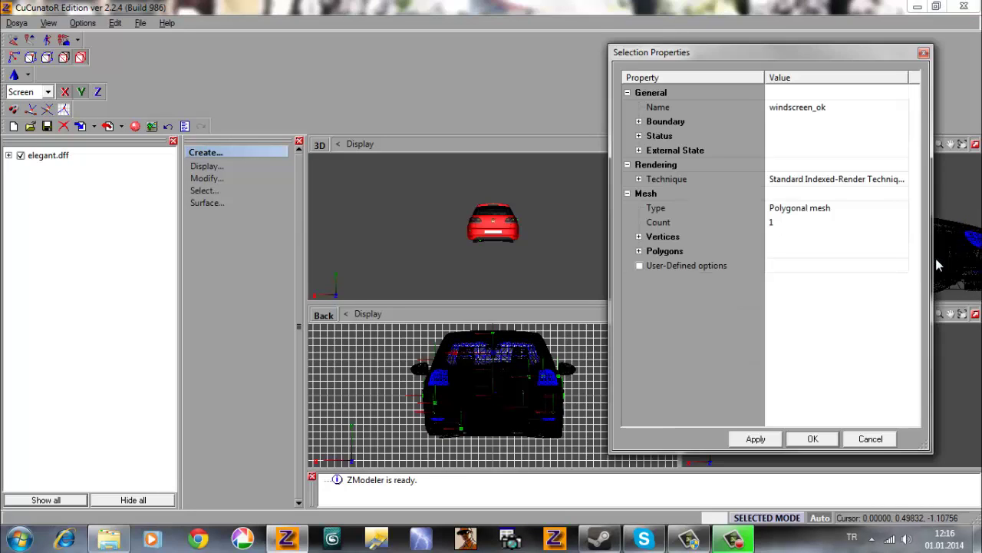
{"action": "left_click", "coordinate": [925, 53]}
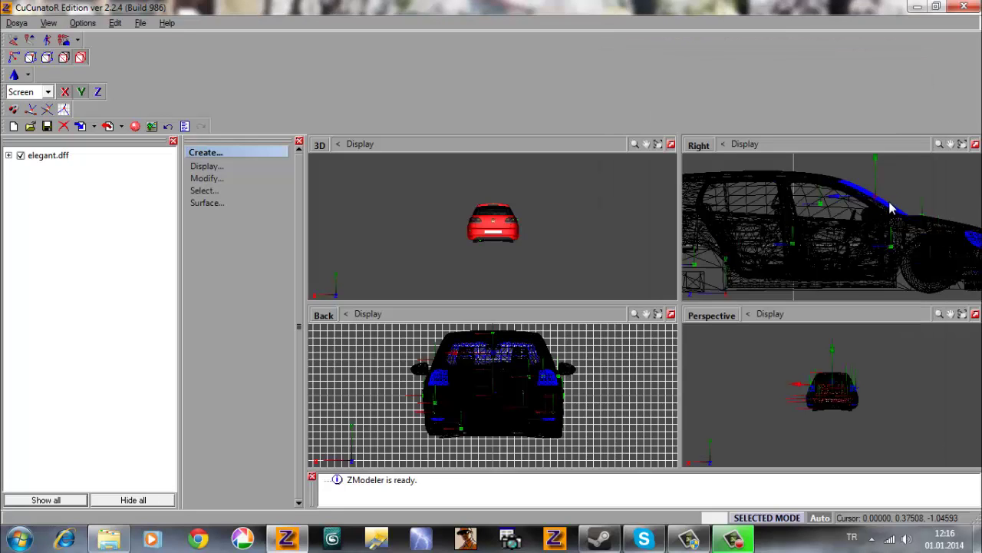
Examine the vertex format of the windscreen_ok mesh in its properties, including the UV Channels setting, and accept the dialog.
{"action": "left_click", "coordinate": [892, 212]}
{"action": "right_click", "coordinate": [890, 212]}
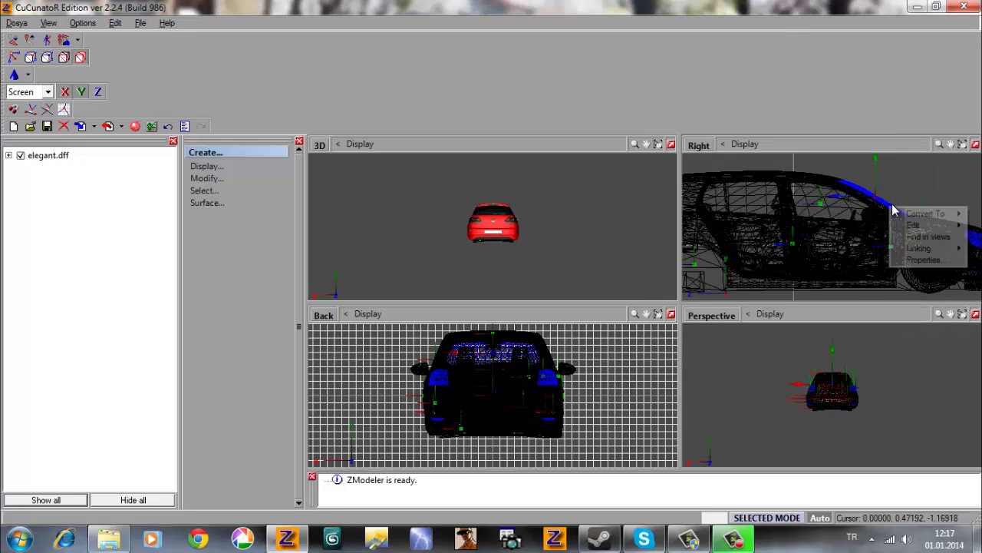
{"action": "left_click", "coordinate": [923, 260]}
{"action": "left_click", "coordinate": [640, 237]}
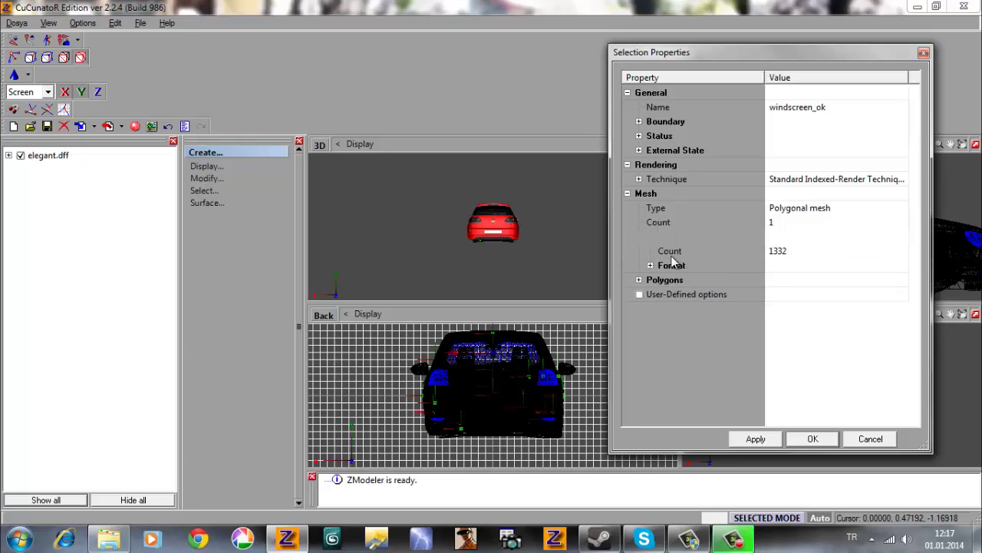
{"action": "left_click", "coordinate": [651, 266]}
{"action": "left_click", "coordinate": [650, 266]}
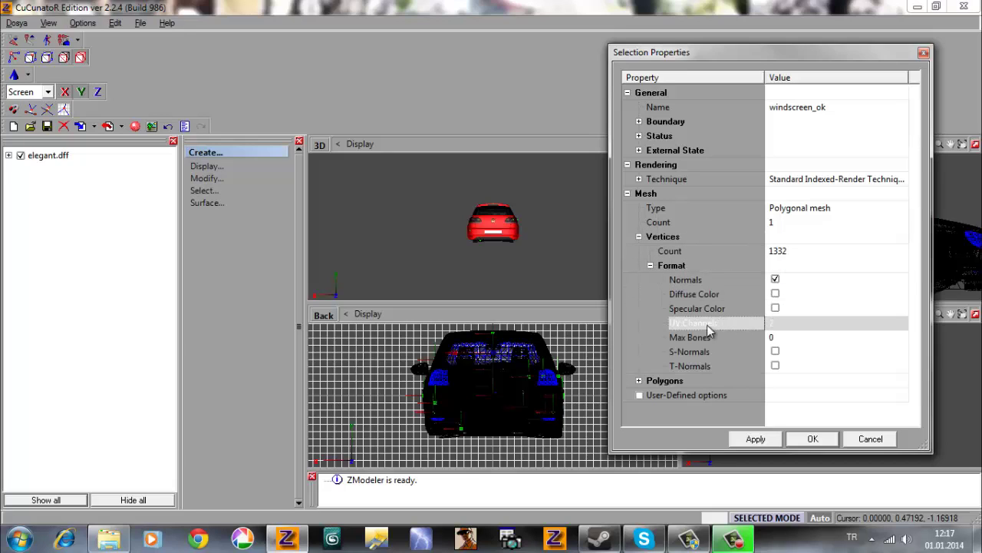
{"action": "left_click", "coordinate": [782, 328]}
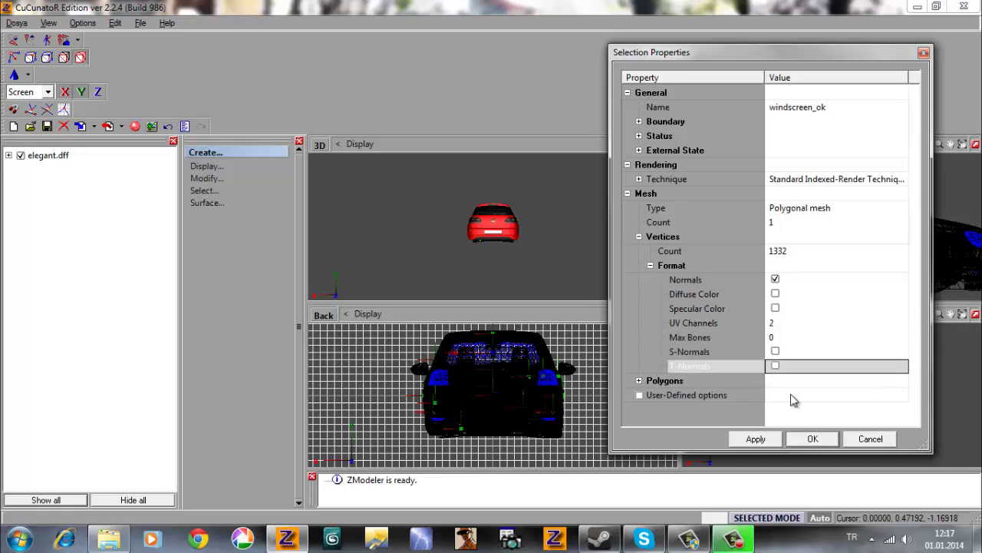
{"action": "left_click", "coordinate": [815, 440]}
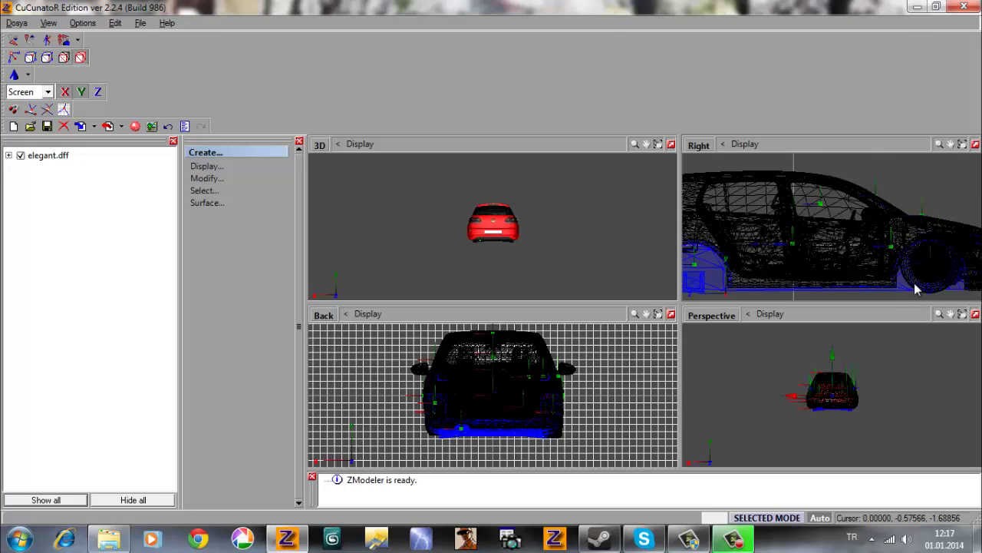
Open the properties of the underbody mesh at the rear wheel arch.
{"action": "middle_click_drag", "start_coordinate": [926, 264], "coordinate": [928, 257]}
{"action": "scroll", "coordinate": [708, 263], "scroll_direction": "down", "scroll_amount": 1}
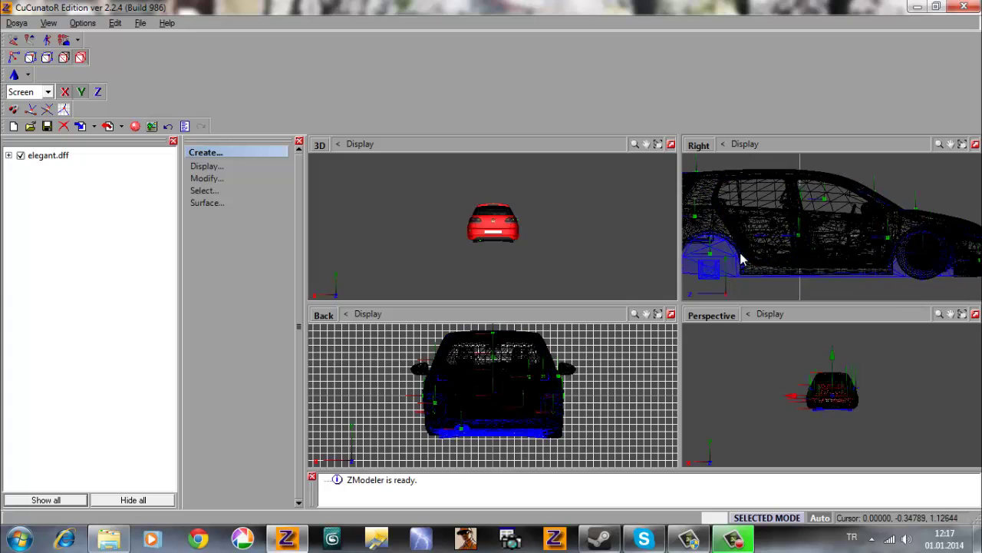
{"action": "scroll", "coordinate": [742, 260], "scroll_direction": "up", "scroll_amount": 1}
{"action": "right_click", "coordinate": [741, 253]}
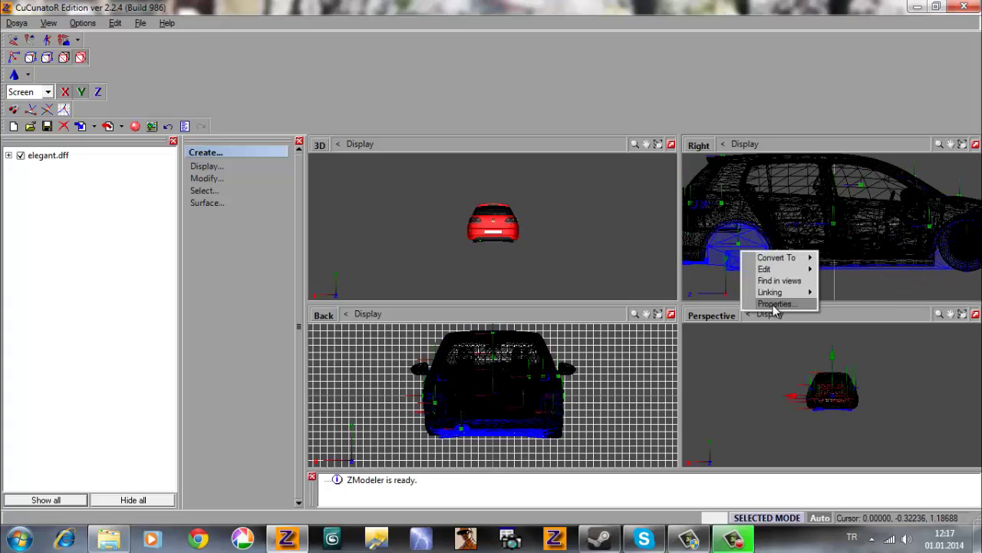